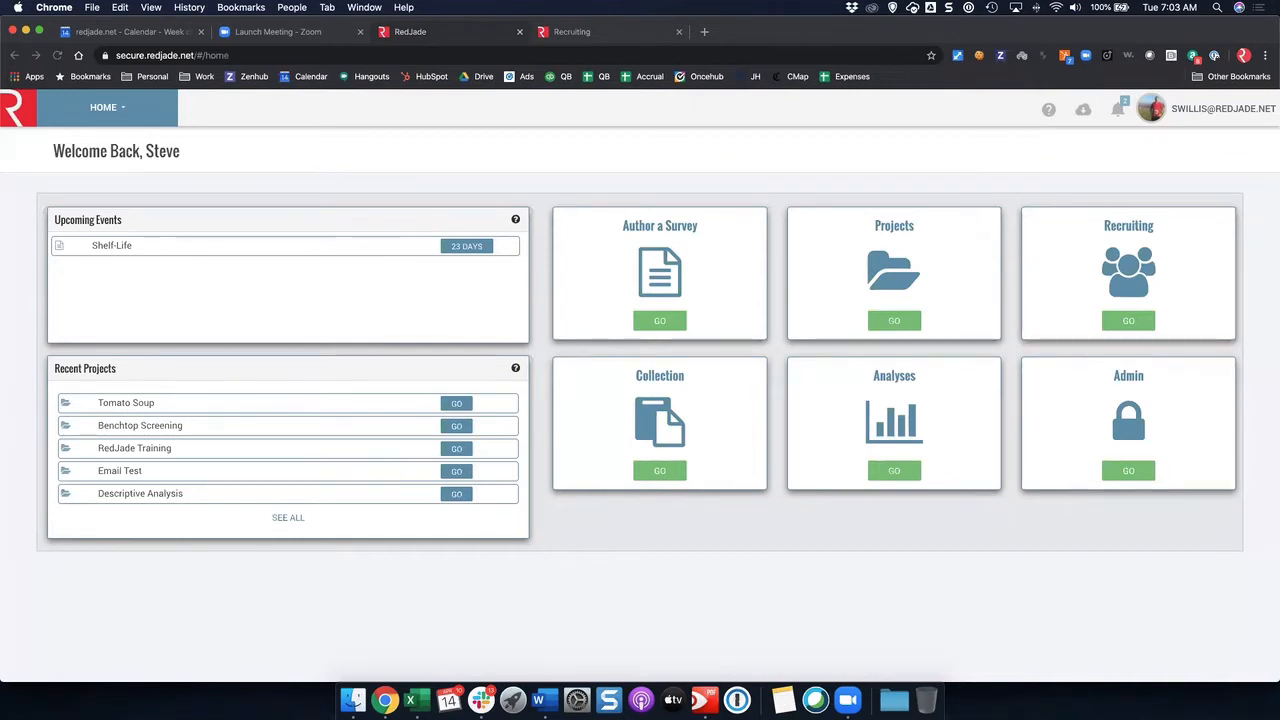
# - Open the Recruiting module and visit the RedJade support site from its help options
pyautogui.click(1130, 262)
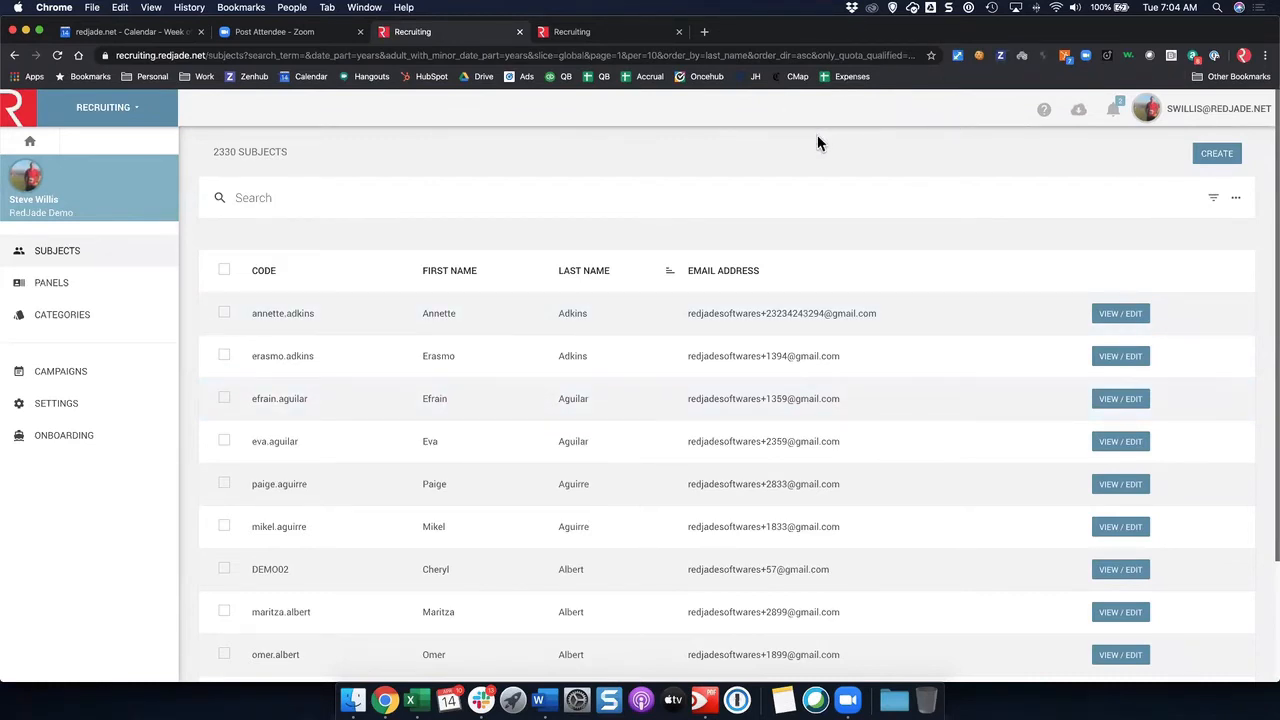
pyautogui.click(1044, 114)
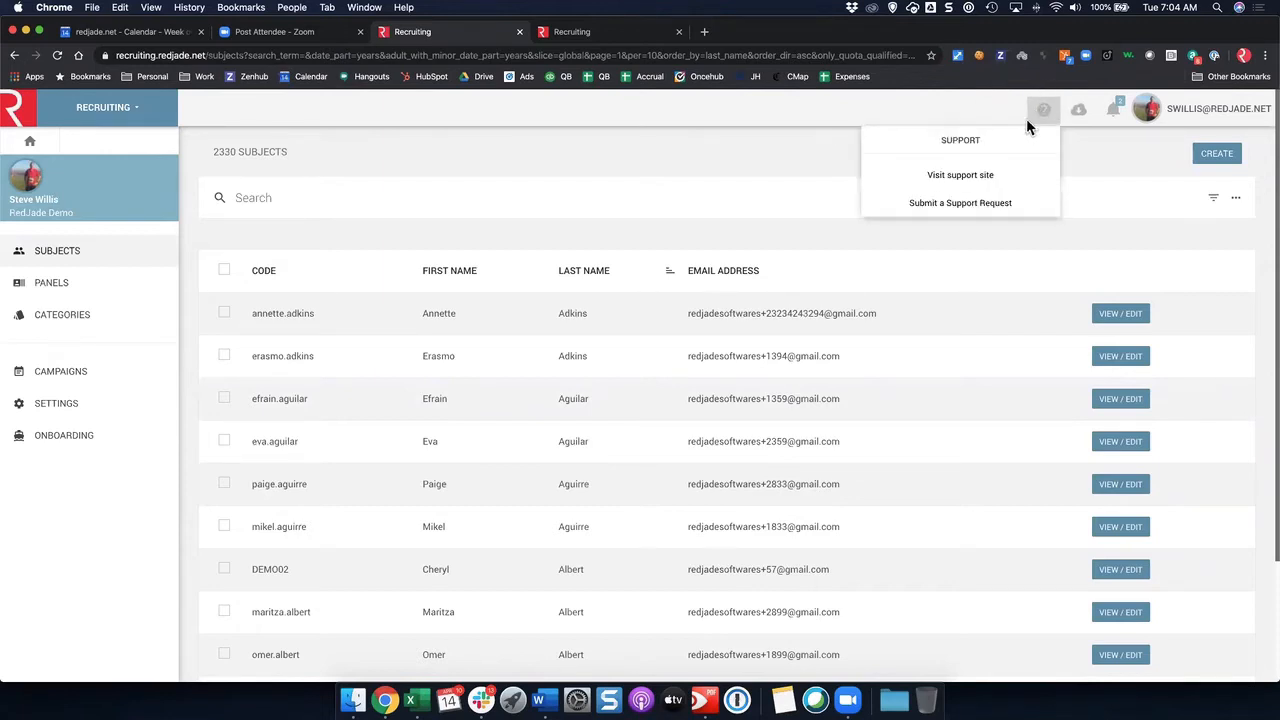
pyautogui.click(958, 176)
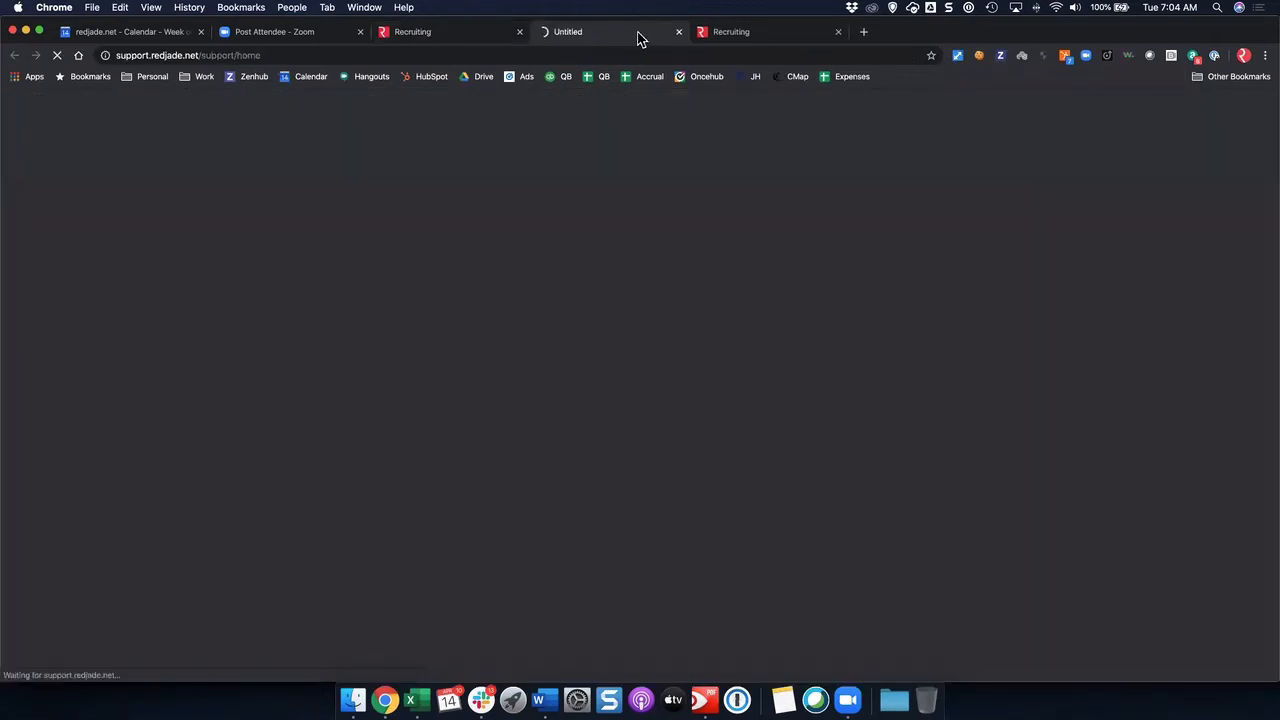
# - Review the support site's Recruiting and Onboarding Procedures articles, webinars and training videos, and return to the recruiting subjects list
pyautogui.scroll(-15, 776, 311)
pyautogui.scroll(-10, 777, 311)
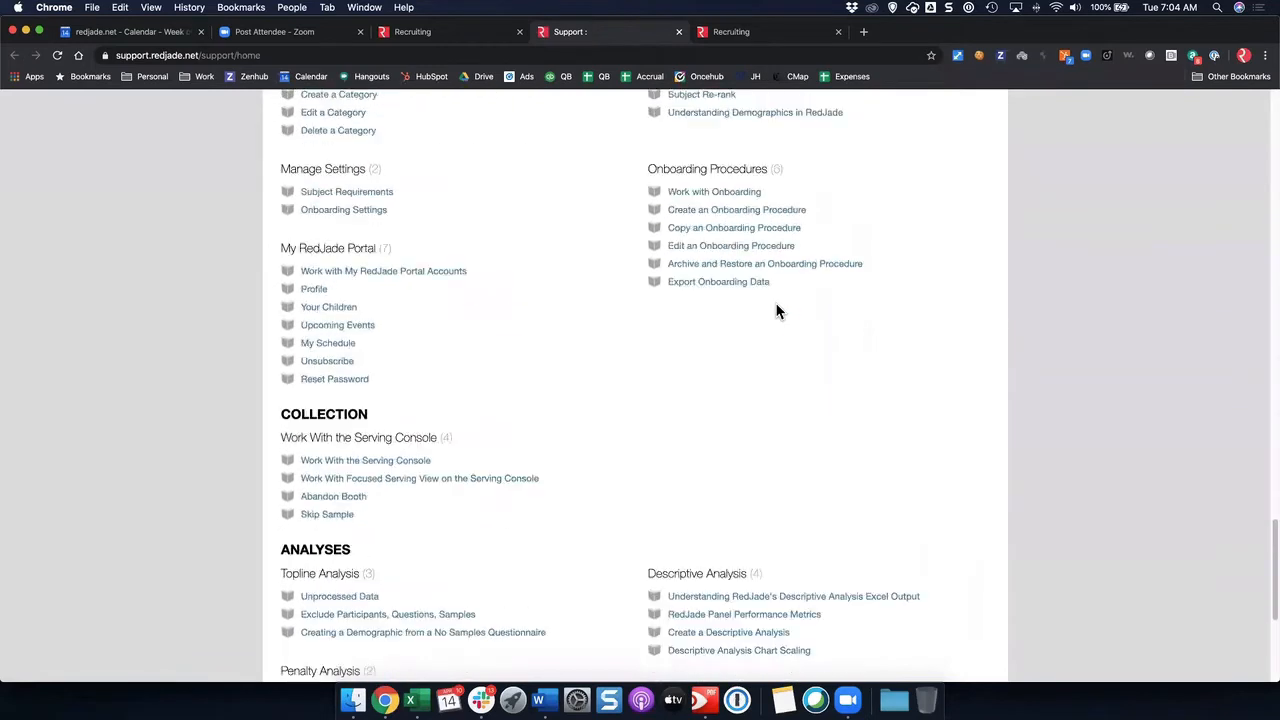
pyautogui.scroll(2, 777, 300)
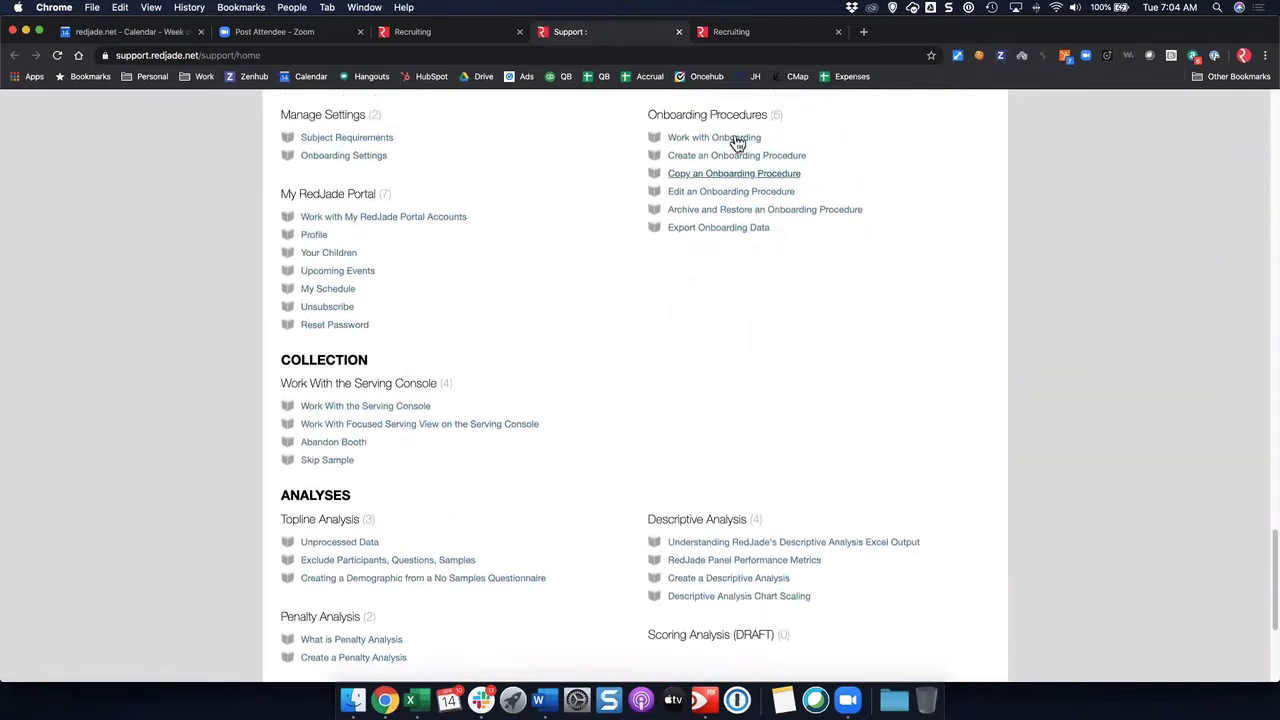
pyautogui.scroll(3, 734, 137)
pyautogui.scroll(3, 697, 143)
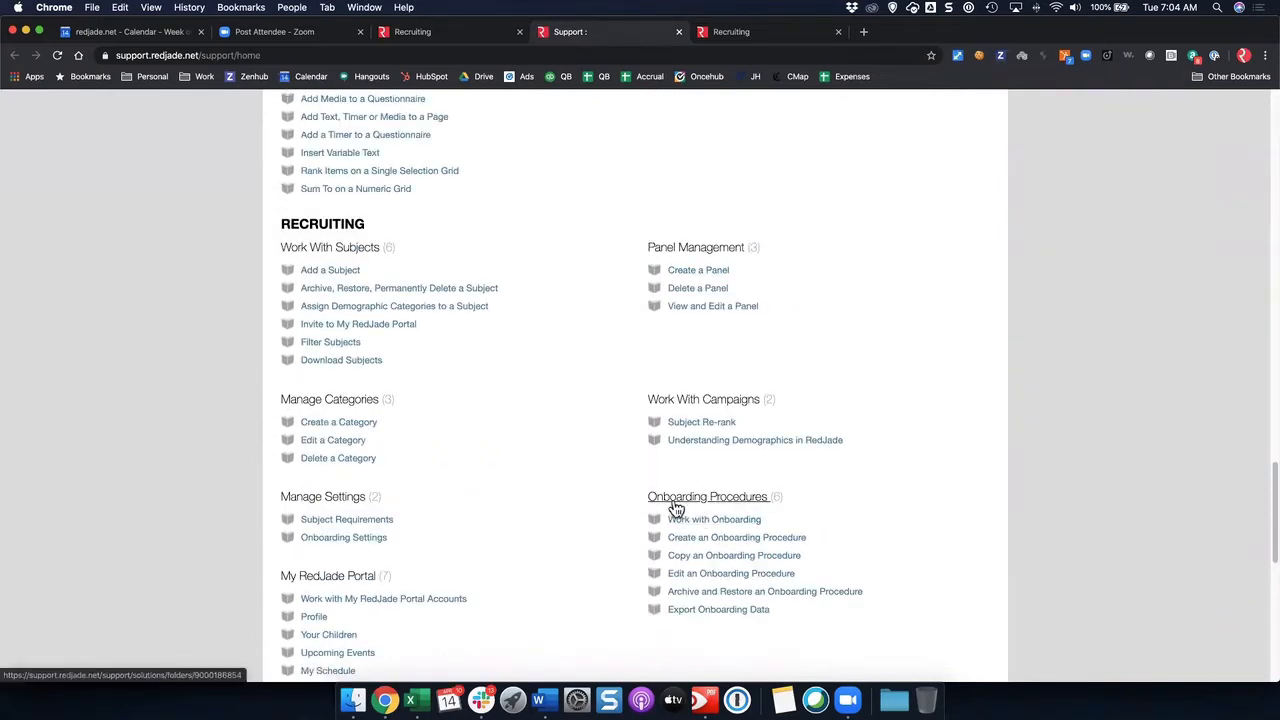
pyautogui.scroll(15, 514, 251)
pyautogui.scroll(6, 512, 251)
pyautogui.scroll(-3, 514, 251)
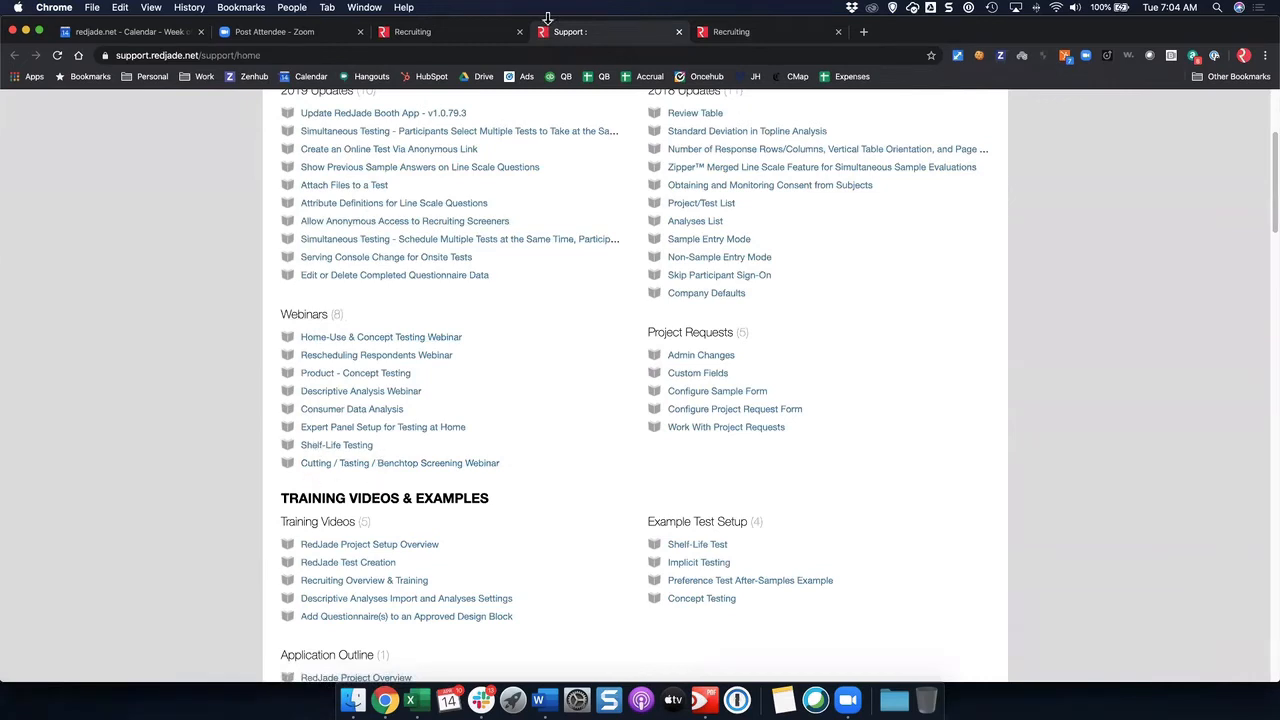
pyautogui.click(475, 35)
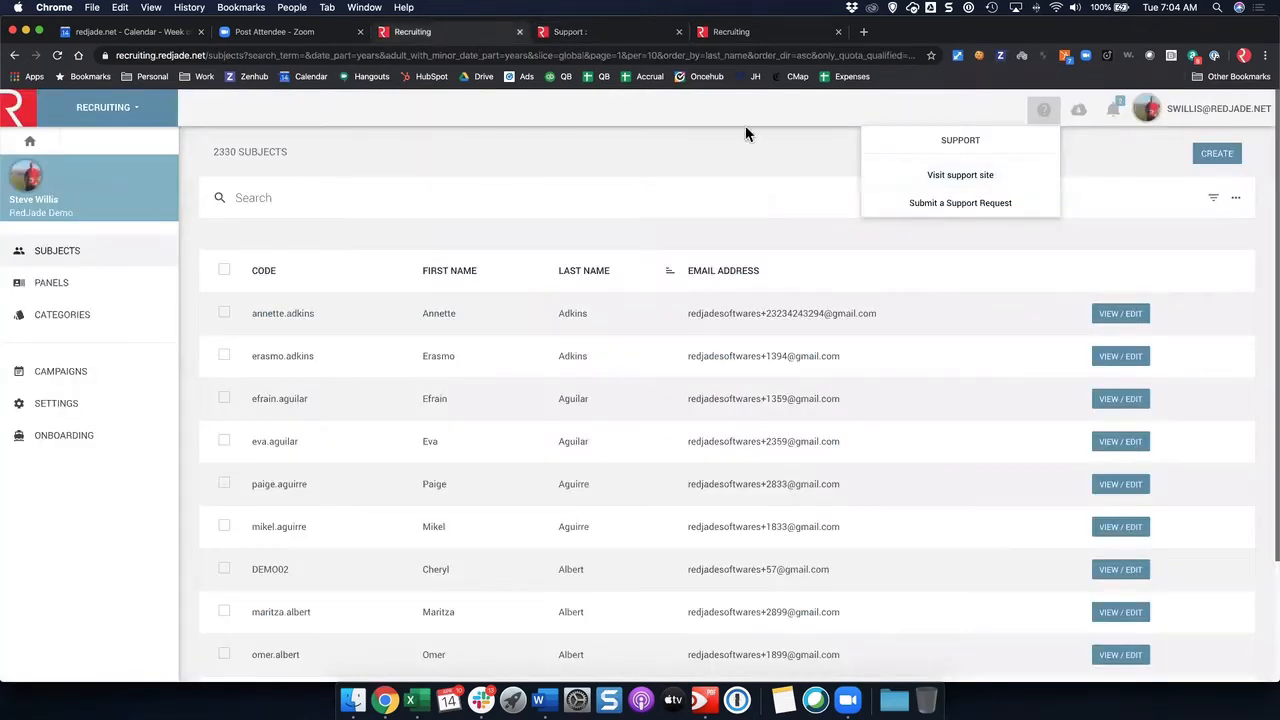
pyautogui.click(710, 145)
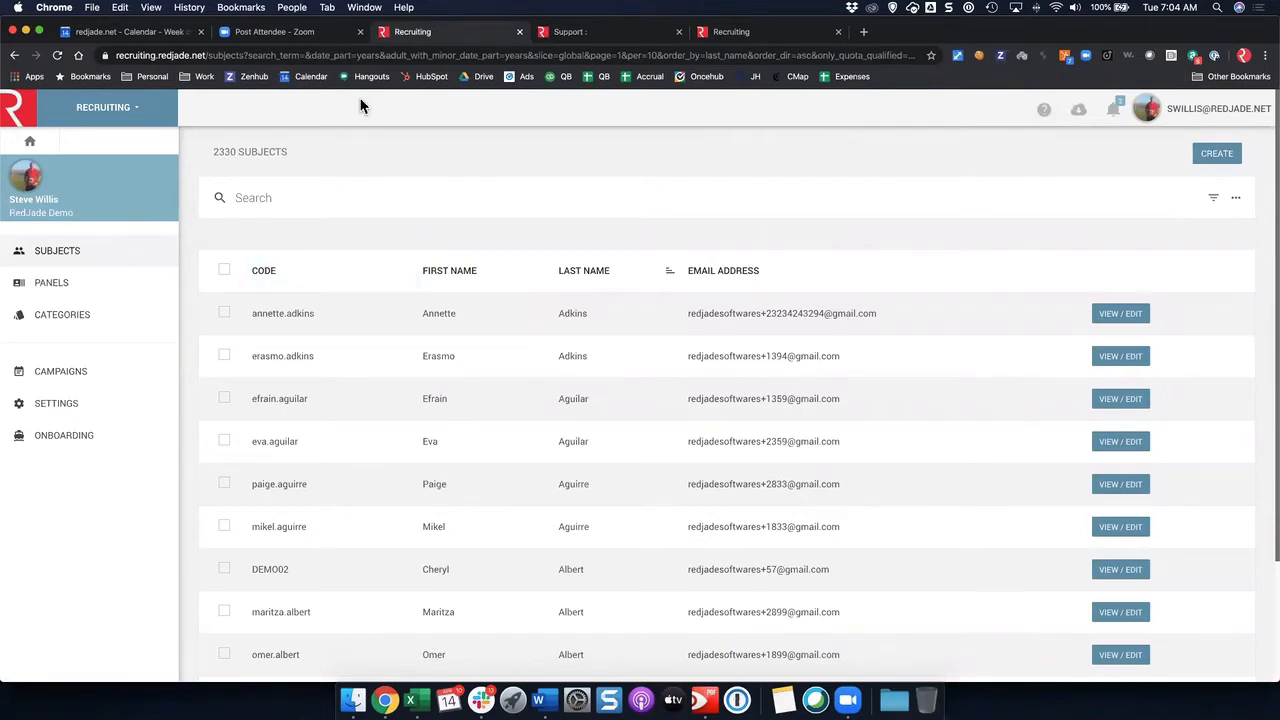
# - View the first listed subject's profile and assigned demographic categories, and return to the subjects list
pyautogui.click(1125, 317)
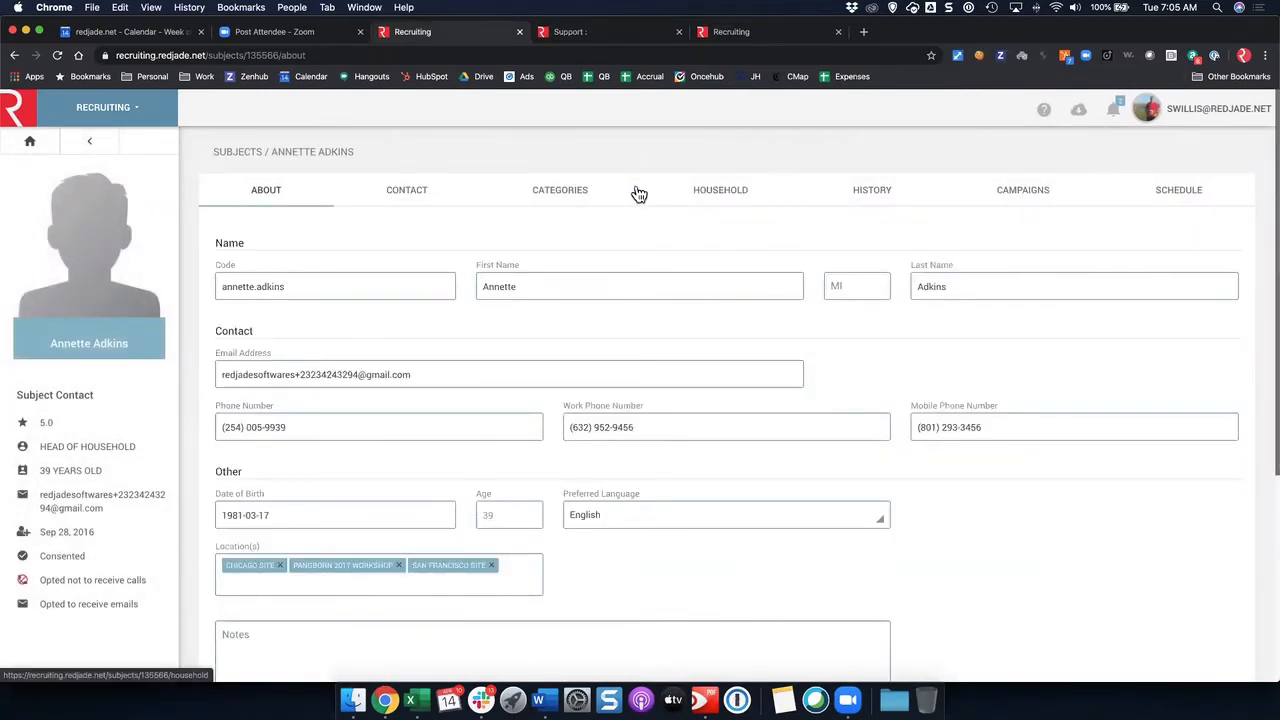
pyautogui.click(566, 197)
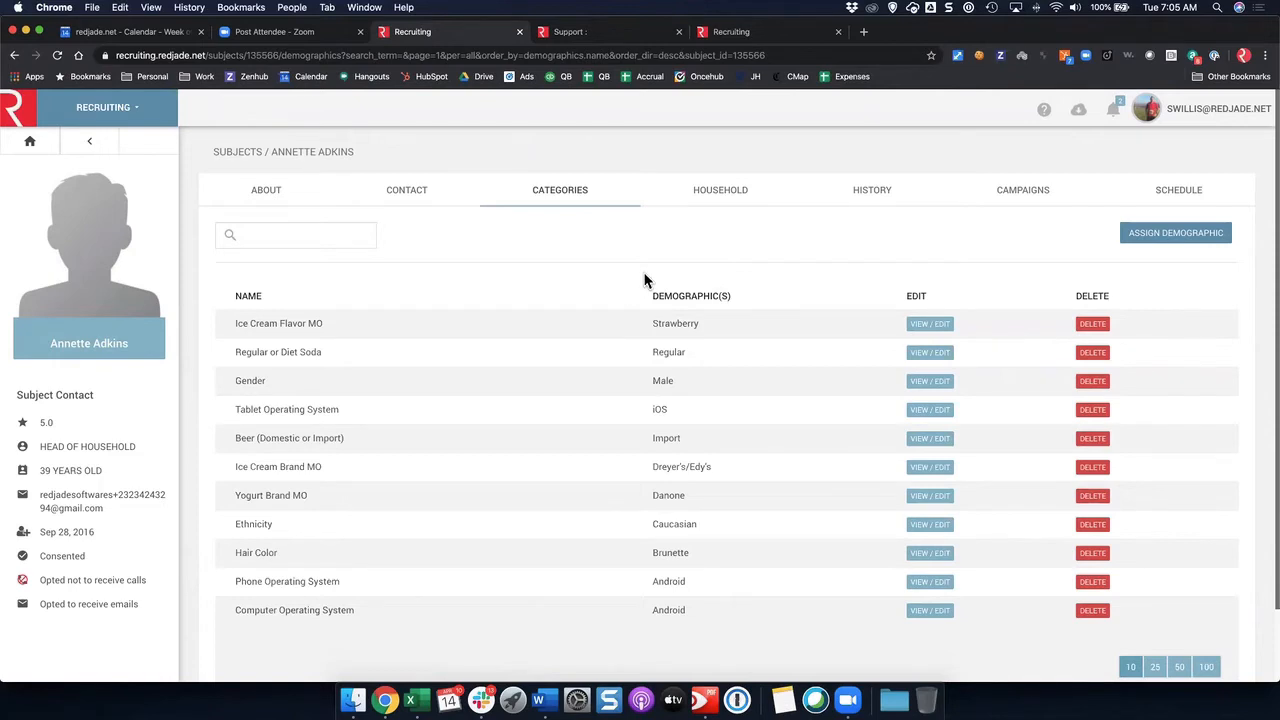
pyautogui.click(33, 144)
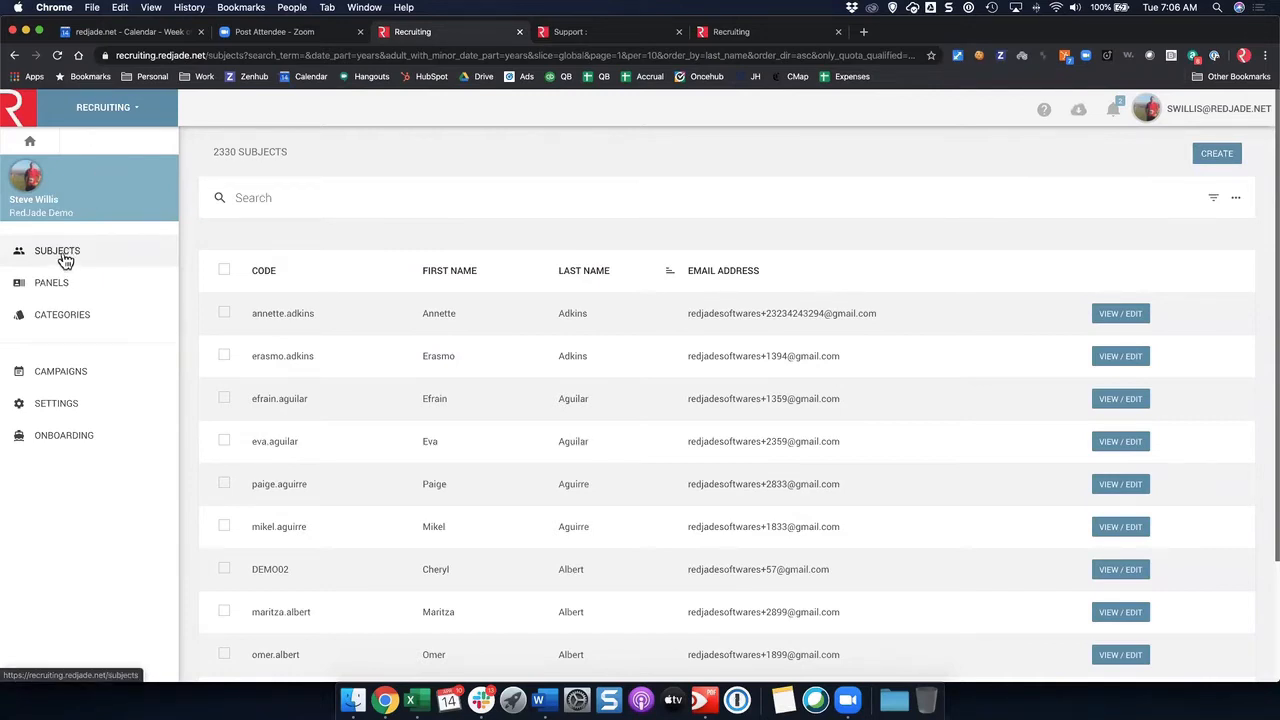
# - From the demographic categories, list the subjects whose Phone Operating System is Android
pyautogui.click(53, 318)
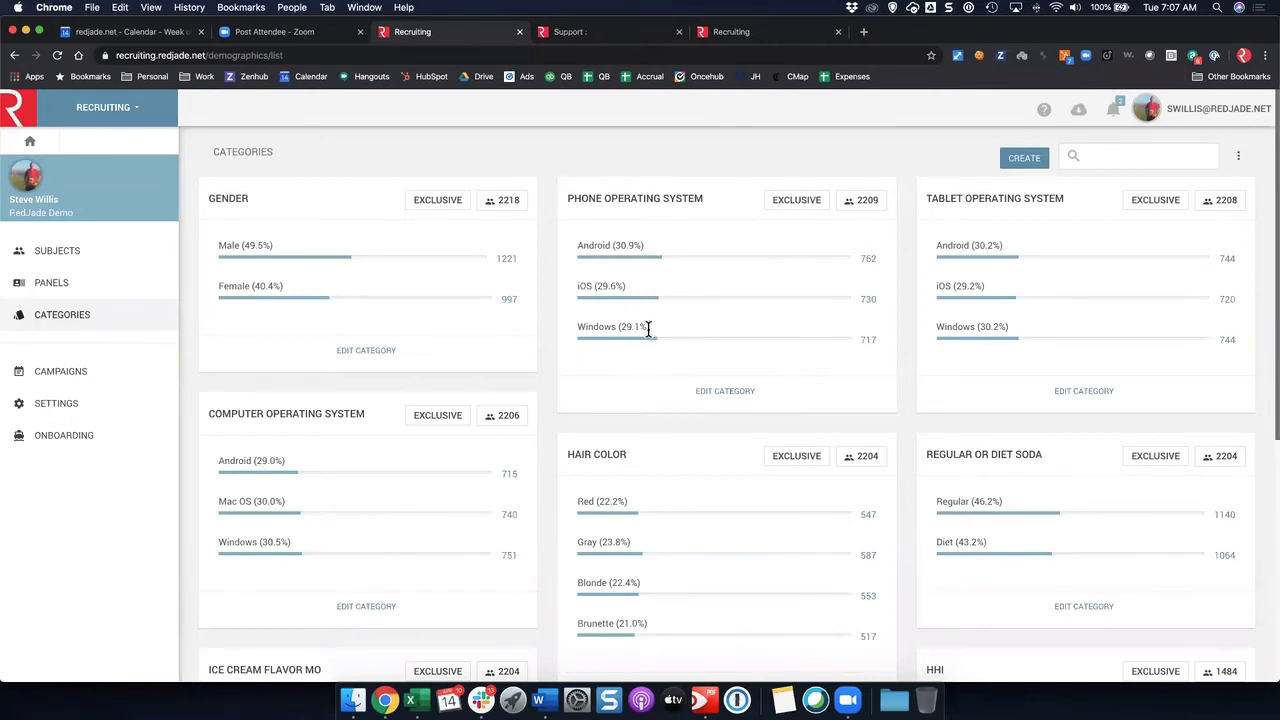
pyautogui.click(786, 200)
pyautogui.click(800, 202)
pyautogui.click(869, 264)
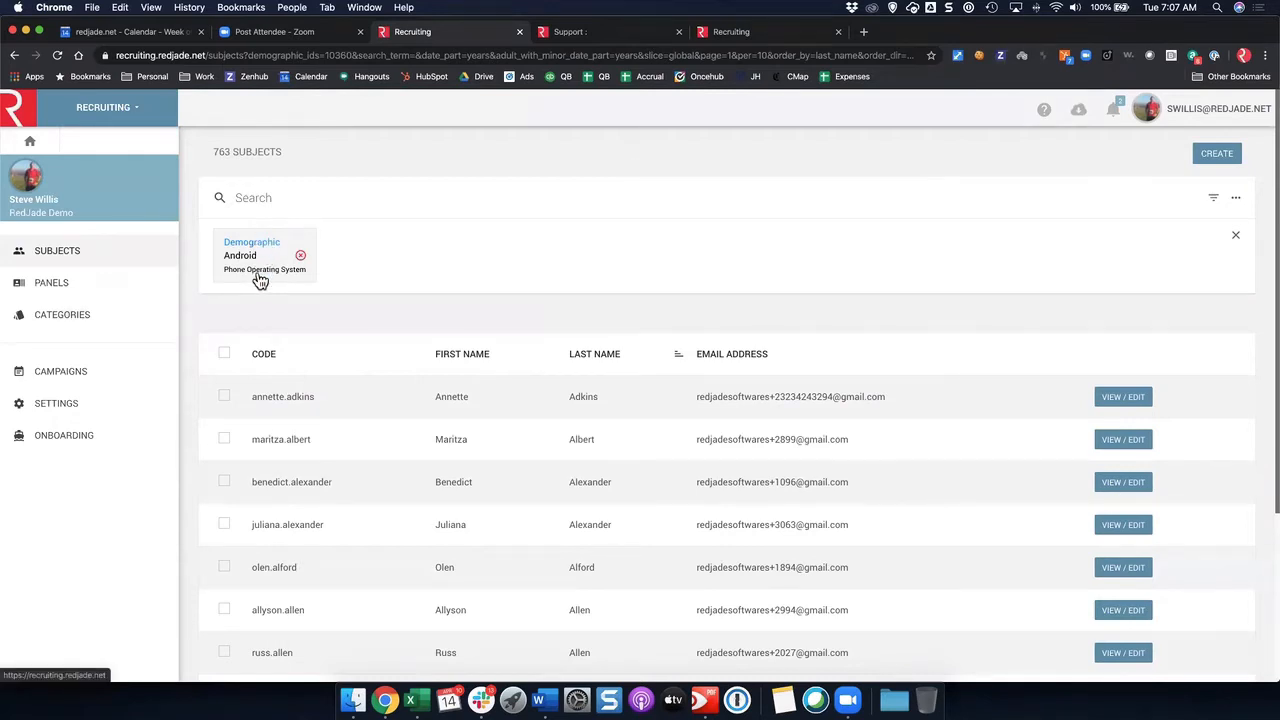
# - Start a new demographic category named "Sports Played" and make it non-exclusive
pyautogui.click(113, 320)
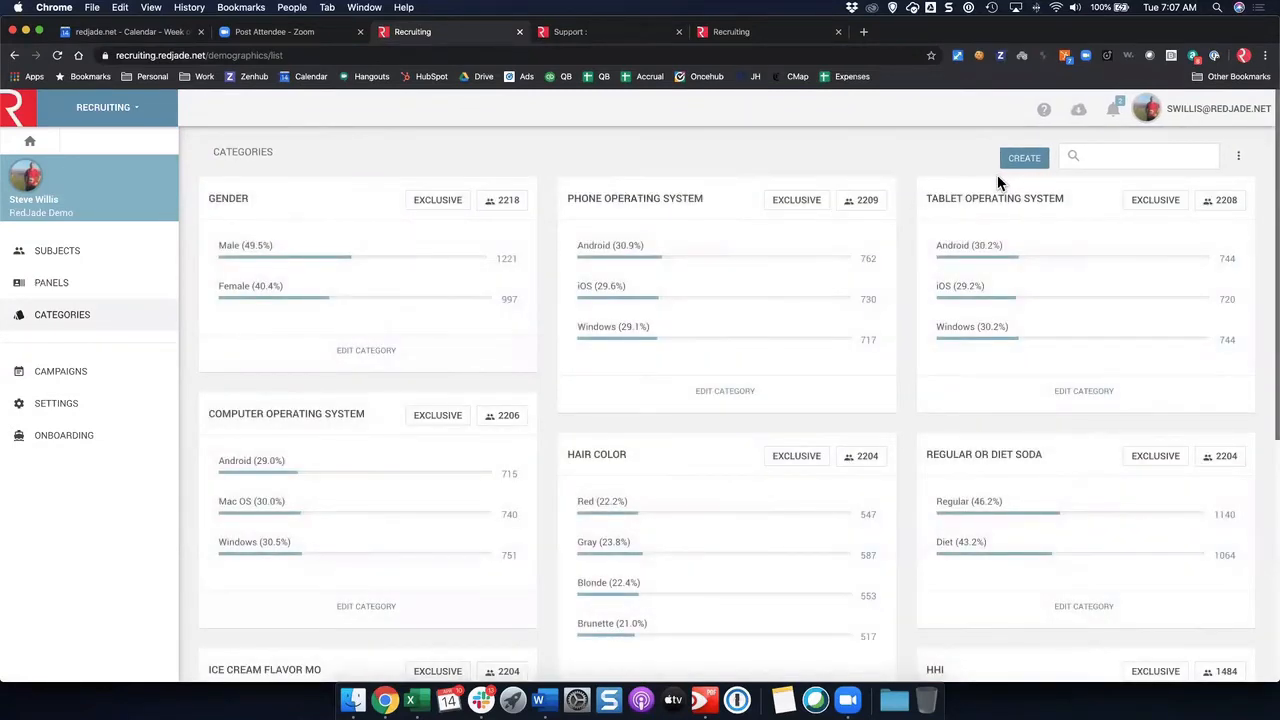
pyautogui.click(1030, 160)
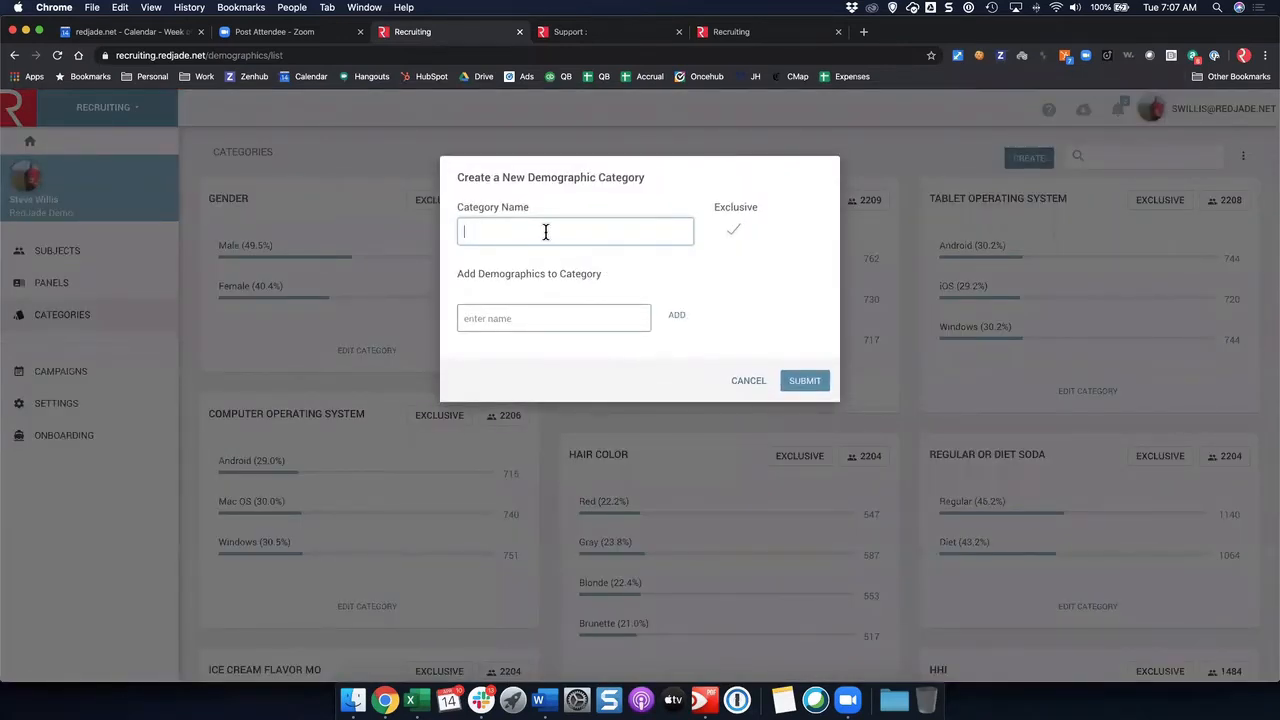
pyautogui.write('Sports Played')
pyautogui.click(734, 232)
# - Add the demographics Golf, Baseball, Basketball, Jogging/Running and Football to the Sports Played category and submit it
pyautogui.click(541, 318)
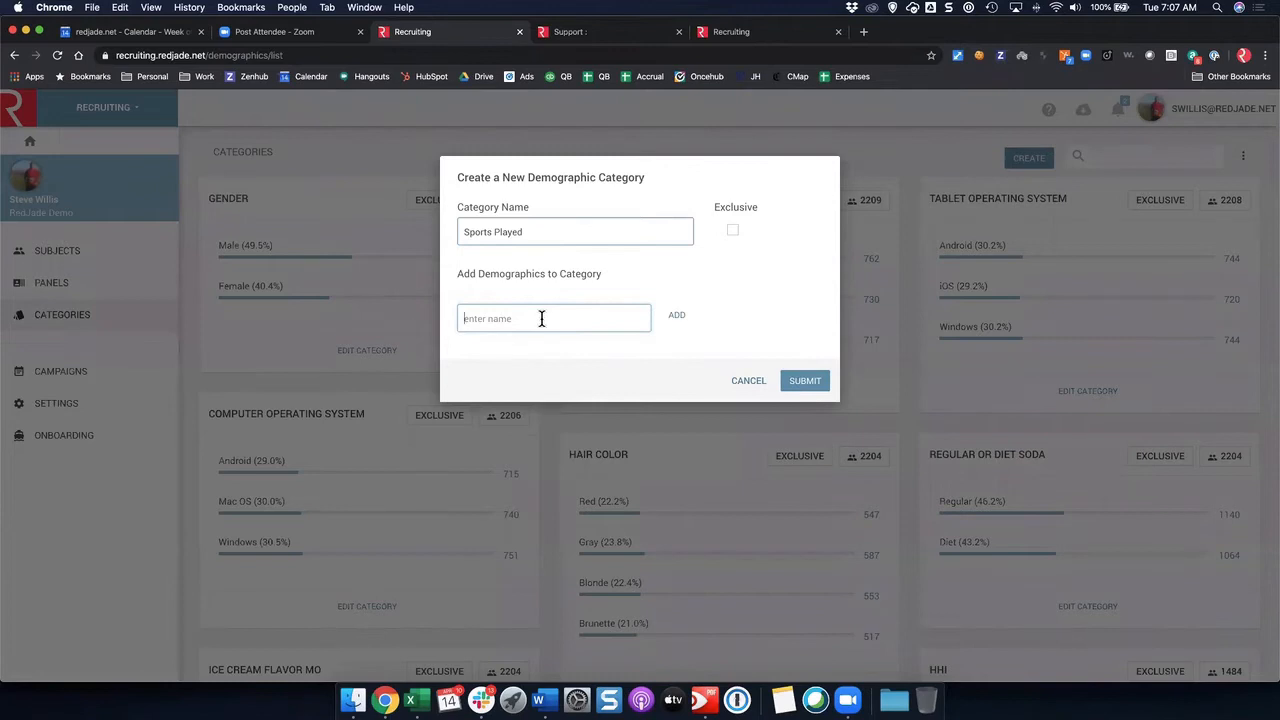
pyautogui.write('Golf')
pyautogui.press('Return')
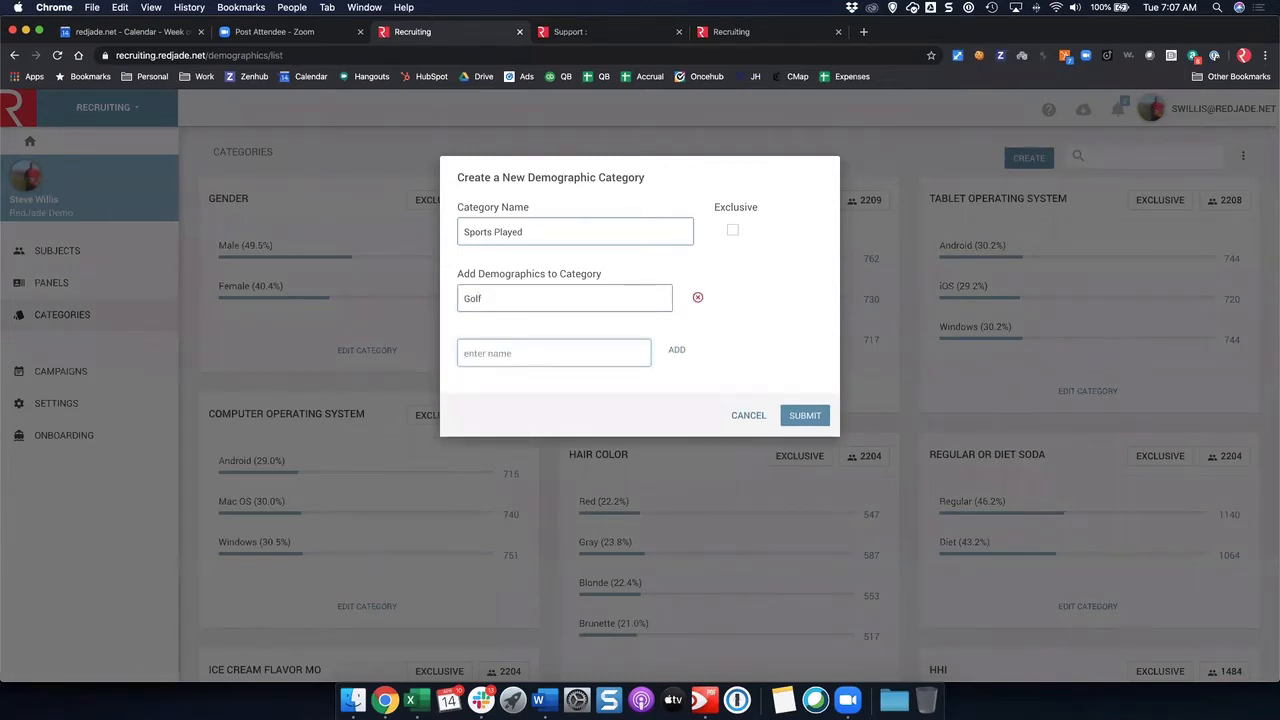
pyautogui.write('Baseball')
pyautogui.press('Return')
pyautogui.write('Basketball')
pyautogui.press('Return')
pyautogui.write('Jogging/Running')
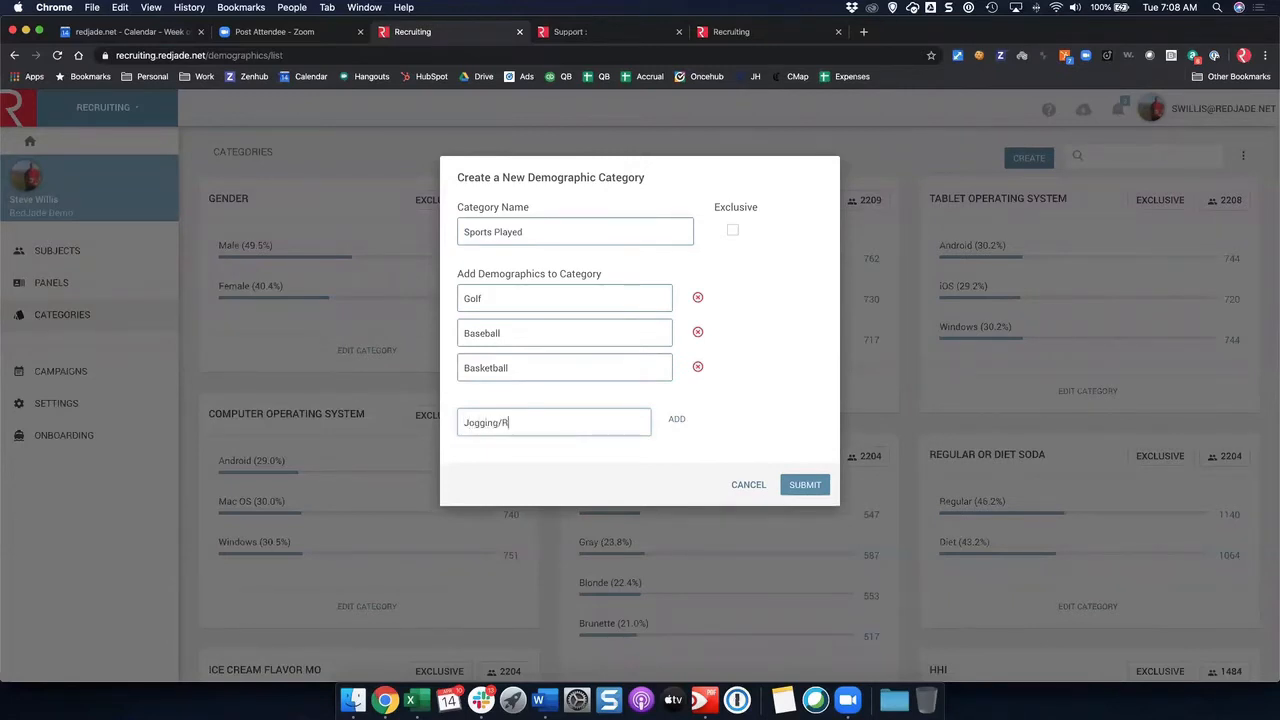
pyautogui.press('Return')
pyautogui.write('Football')
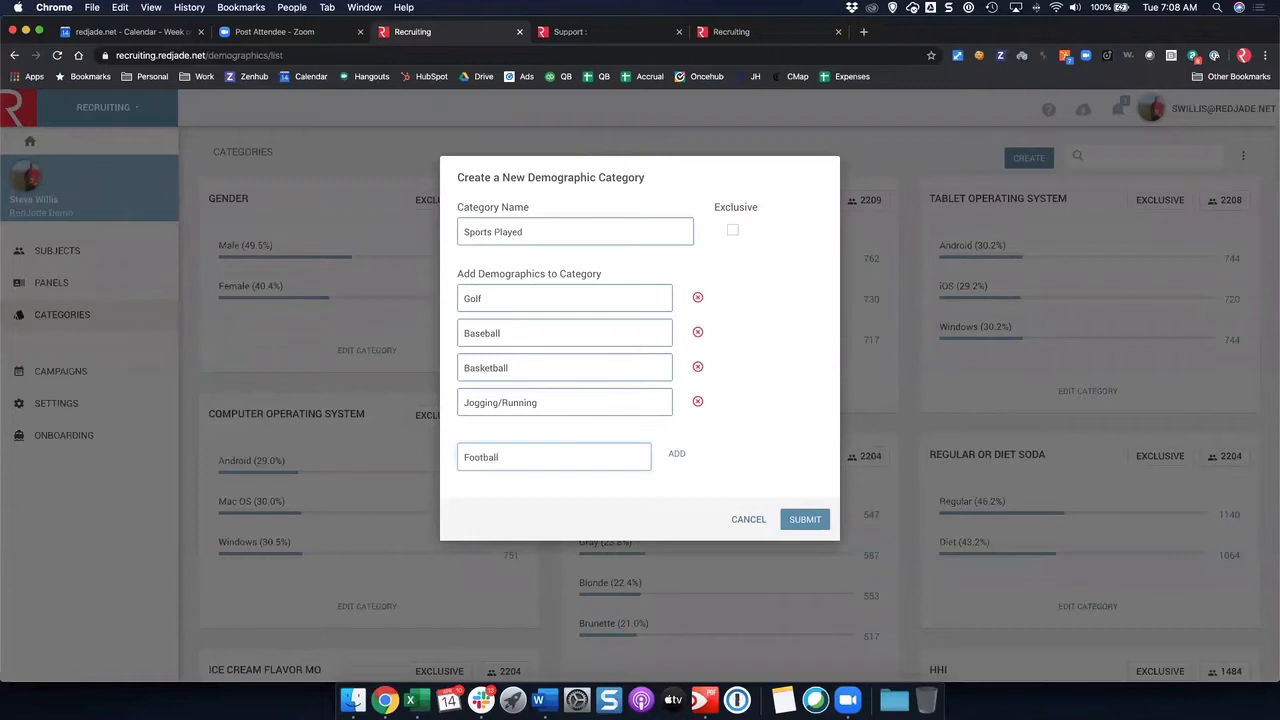
pyautogui.press('Return')
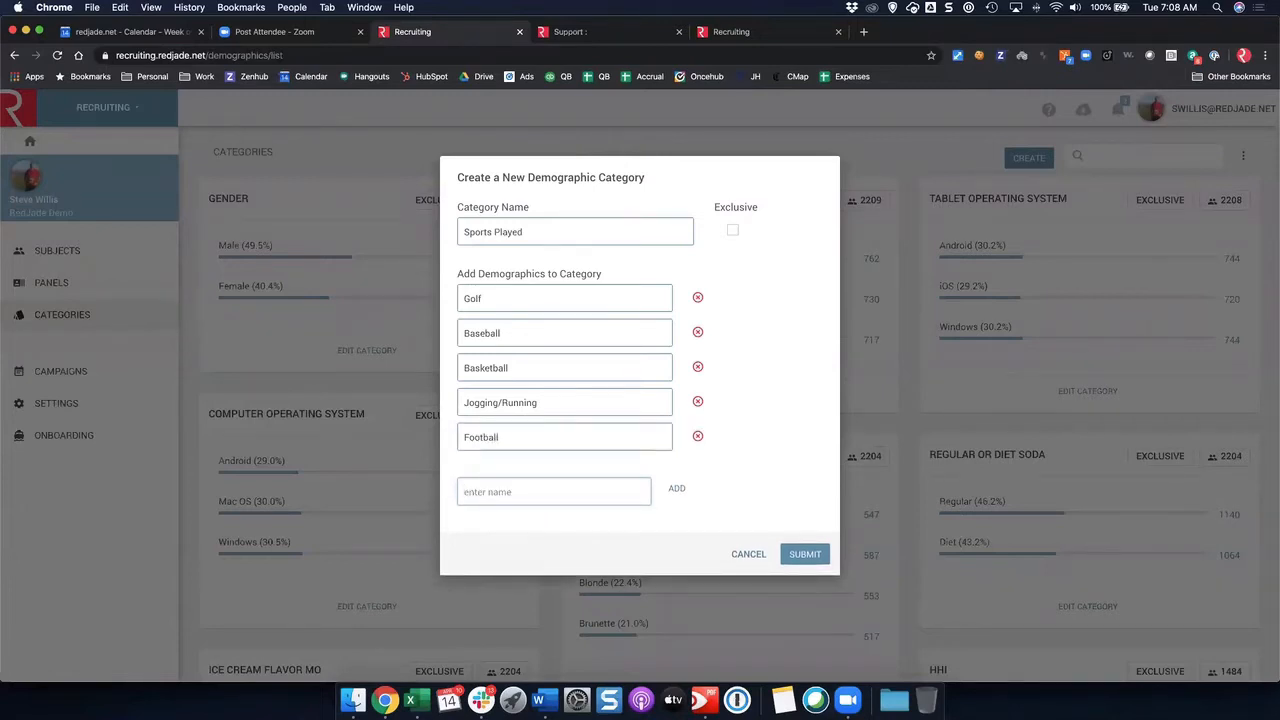
pyautogui.click(793, 556)
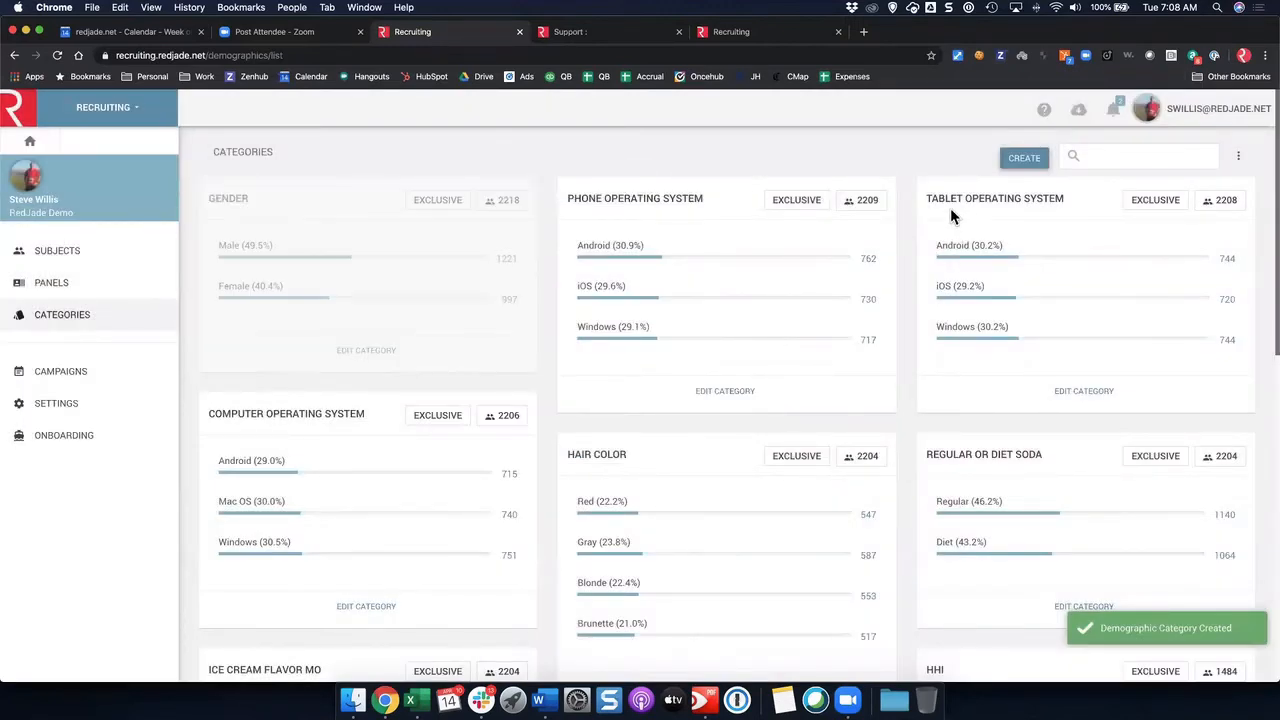
# - Start another demographic category named "Sport Most Often" and make it exclusive
pyautogui.click(1014, 158)
pyautogui.click(735, 229)
pyautogui.click(592, 238)
pyautogui.write('Sp')
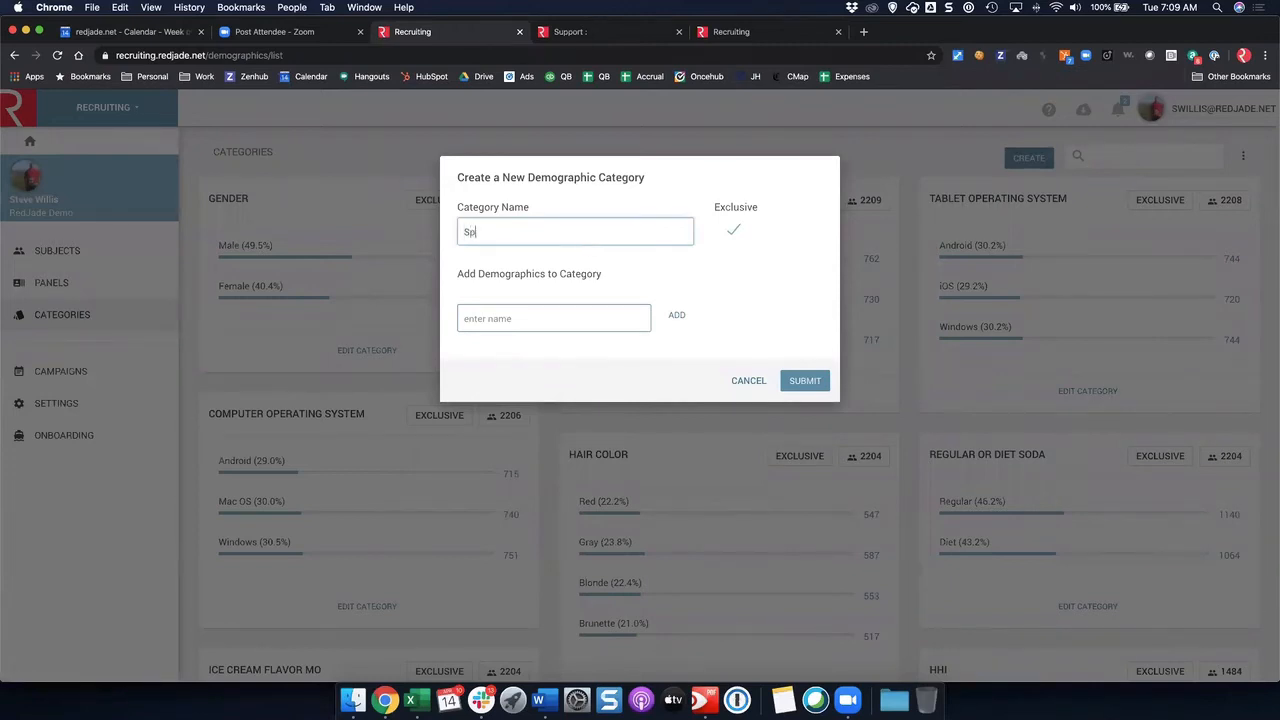
pyautogui.write('ort Most oFten')
pyautogui.press('BackSpace')
pyautogui.press('BackSpace')
pyautogui.press('BackSpace')
pyautogui.press('BackSpace')
pyautogui.press('BackSpace')
pyautogui.write('Often')
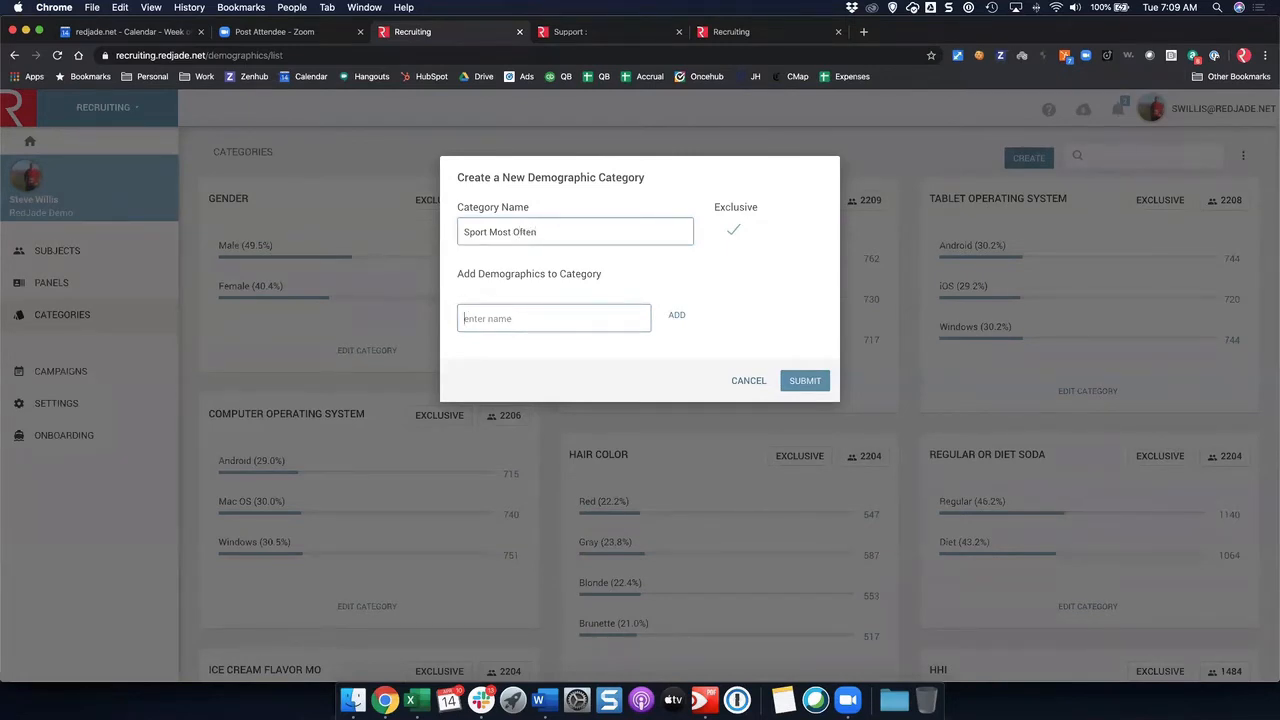
# - Add the demographics Golf, Baseball, Basketball, Running/Jogging and Football to the Sport Most Often category and submit it
pyautogui.write('Golf')
pyautogui.press('Return')
pyautogui.write('Baseball')
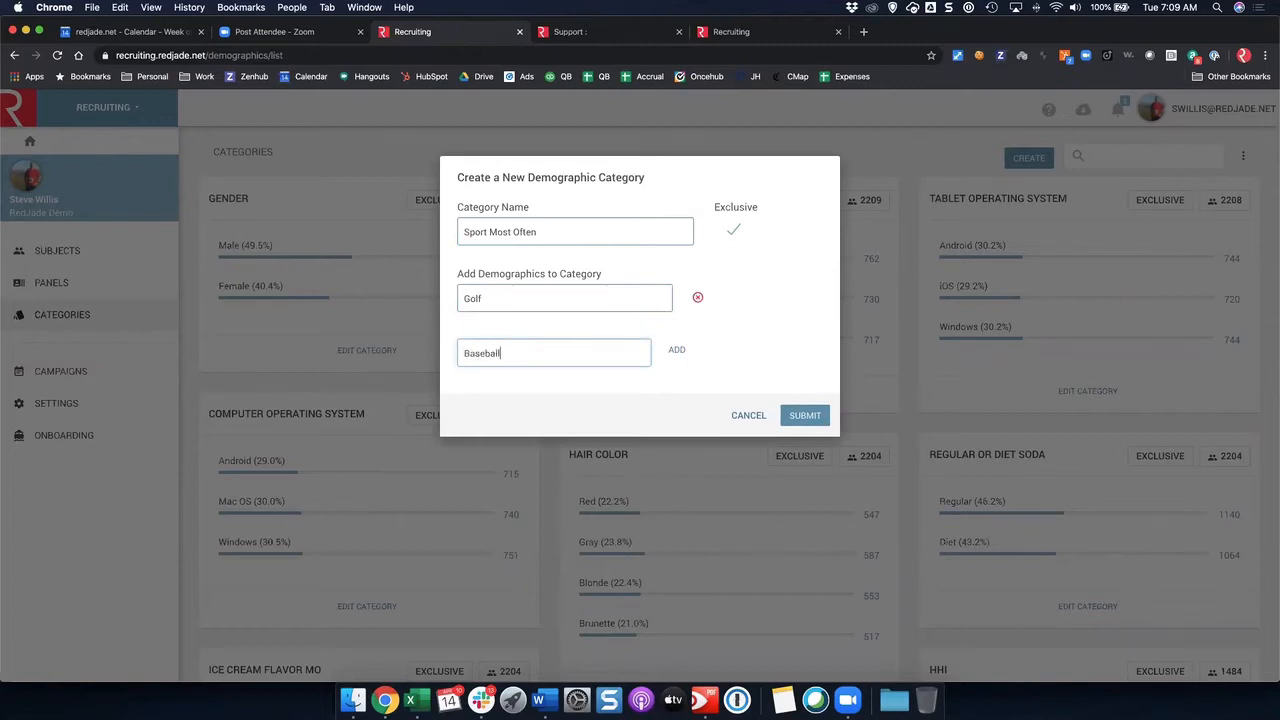
pyautogui.press('Return')
pyautogui.write('Basketball')
pyautogui.press('Return')
pyautogui.write('Running/Jo')
pyautogui.press('BackSpace')
pyautogui.press('BackSpace')
pyautogui.write('jo')
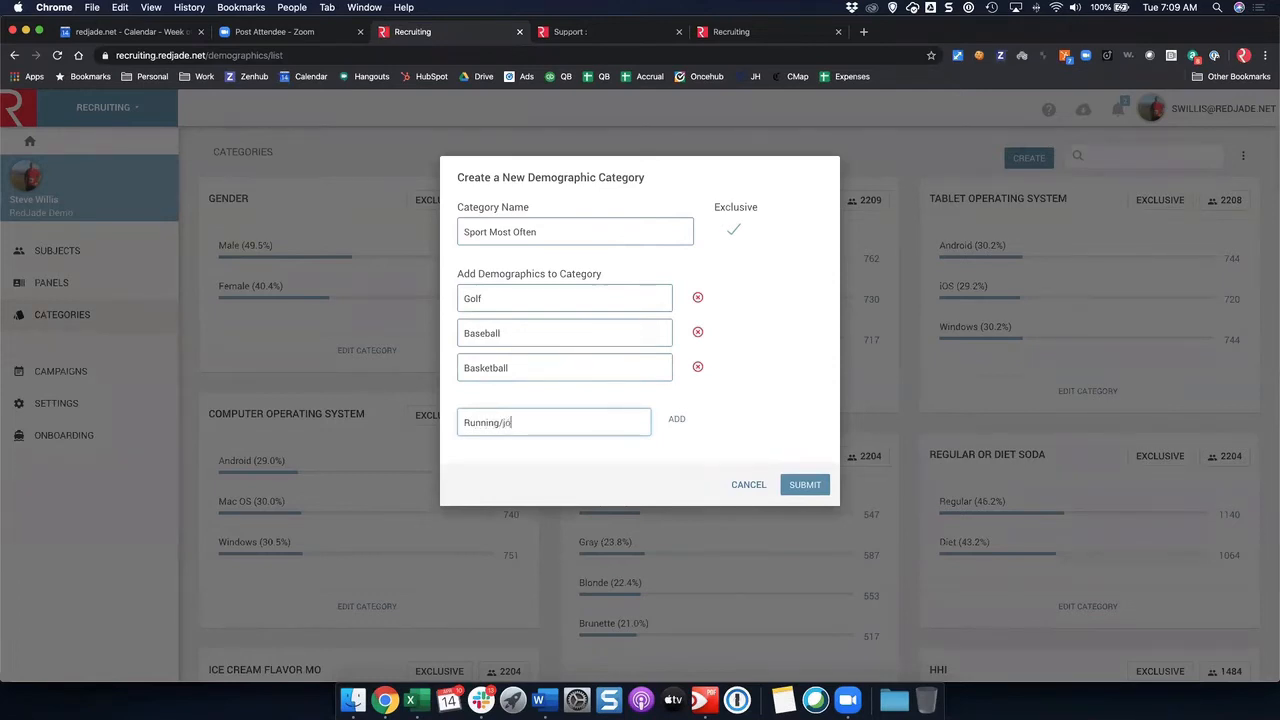
pyautogui.press('BackSpace')
pyautogui.press('BackSpace')
pyautogui.write('Jogging')
pyautogui.press('Return')
pyautogui.write('Football')
pyautogui.press('Return')
pyautogui.click(800, 558)
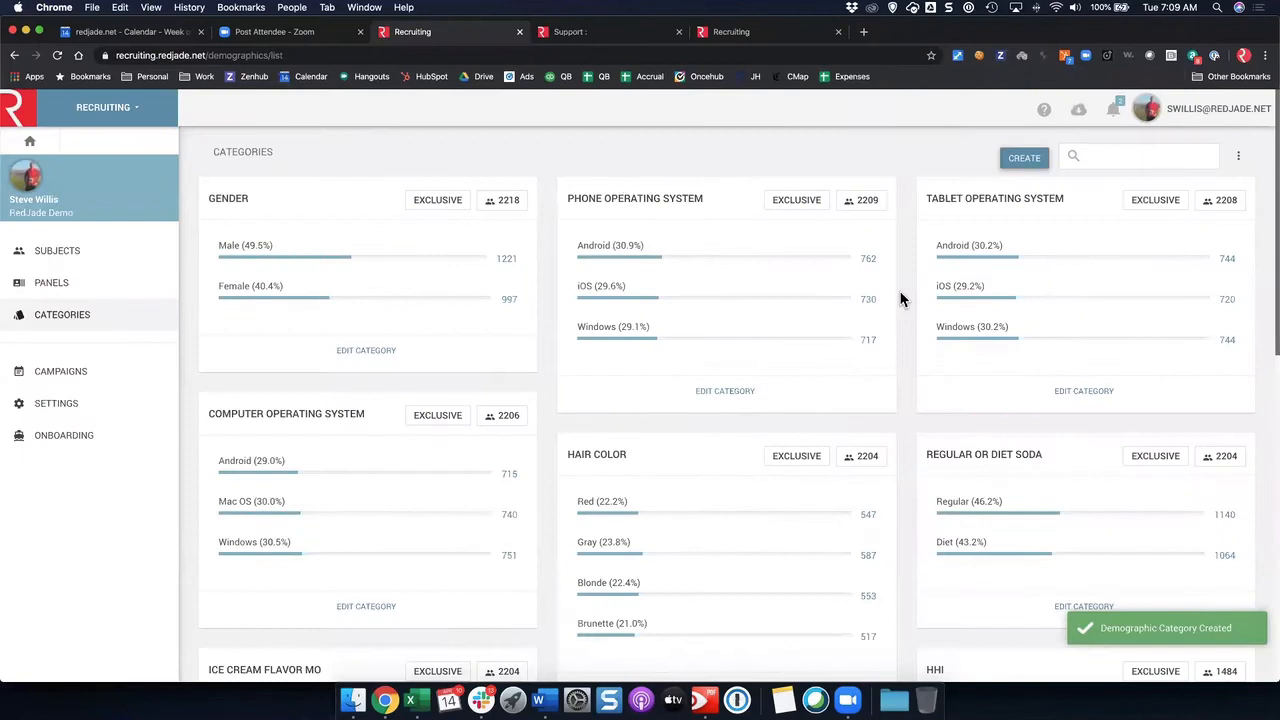
# - Search the demographic categories for "sport"
pyautogui.click(1130, 157)
pyautogui.write('sport')
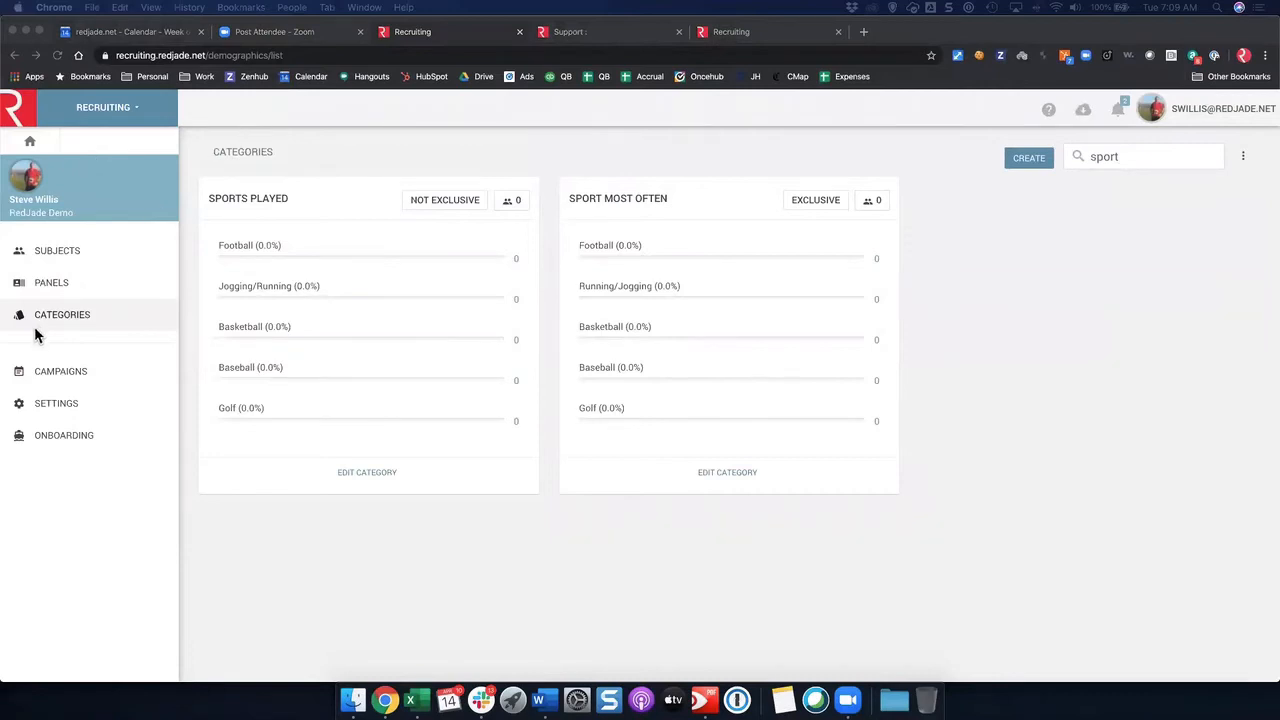
# - Open the consent agreement in the recruiting settings for editing and review its Terms of Service and Contact Policy descriptions
pyautogui.click(50, 400)
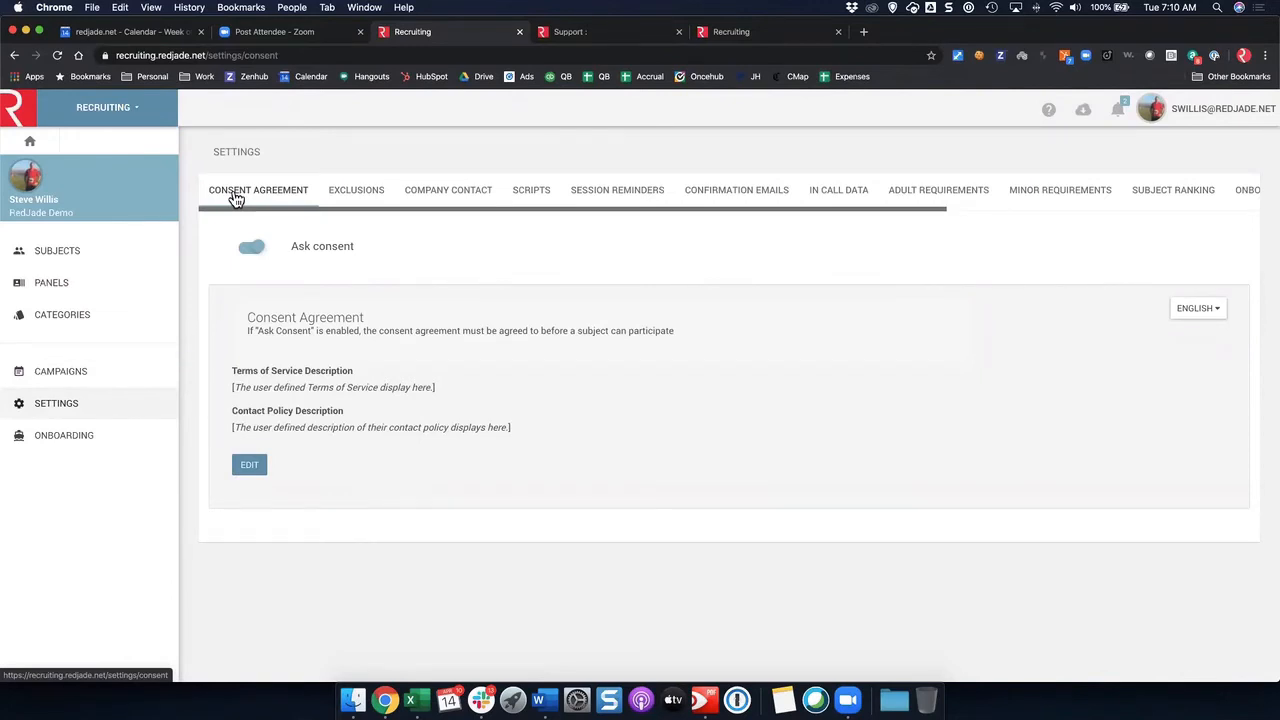
pyautogui.click(249, 467)
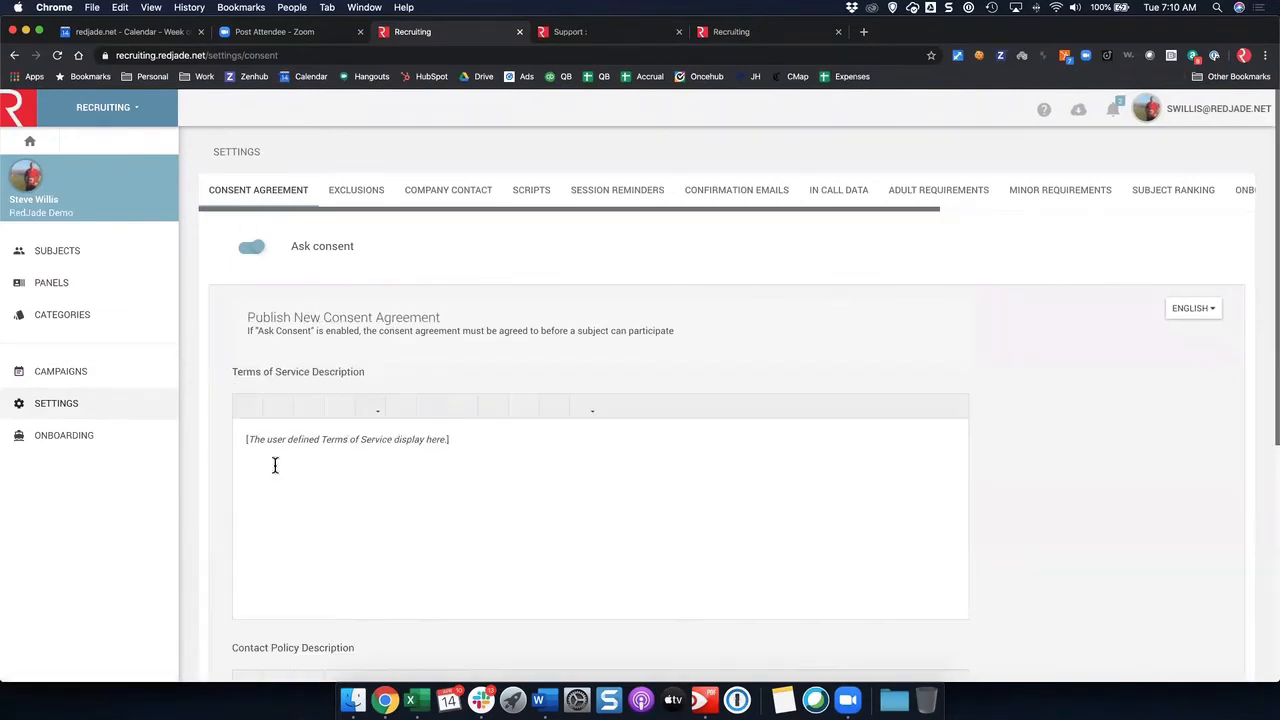
pyautogui.scroll(-5, 372, 505)
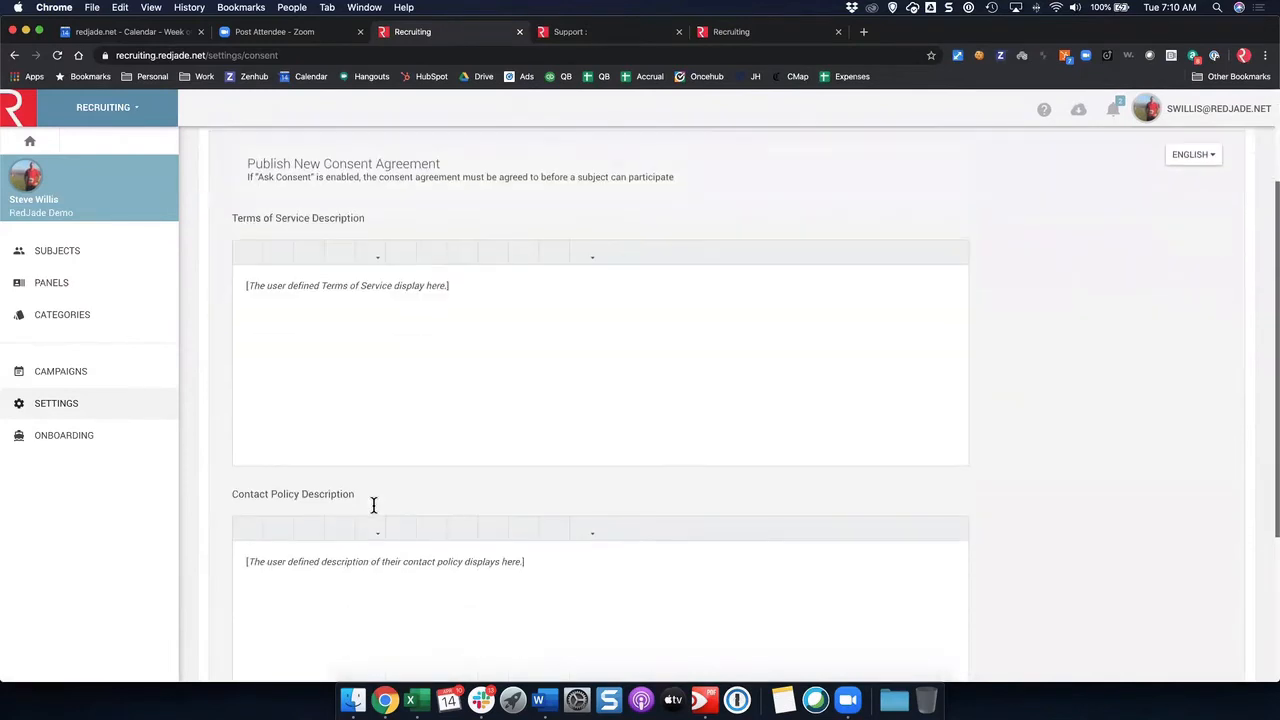
pyautogui.scroll(-2, 372, 505)
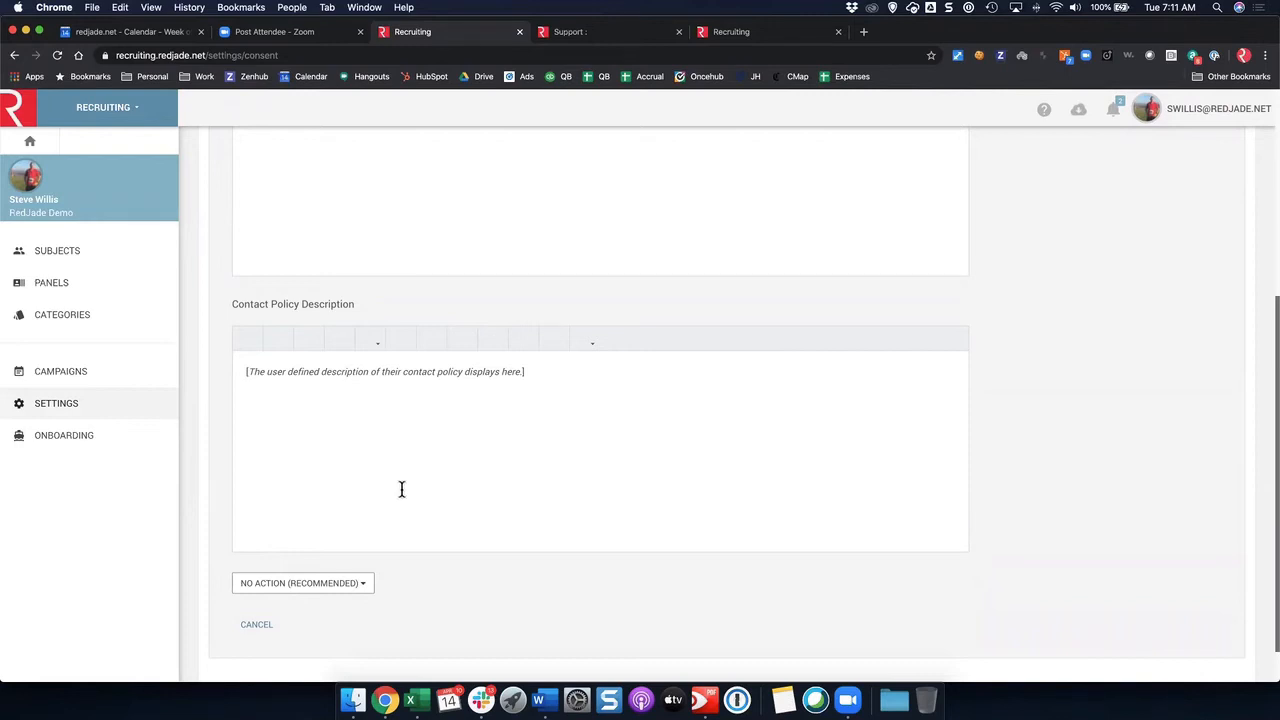
pyautogui.scroll(5, 400, 489)
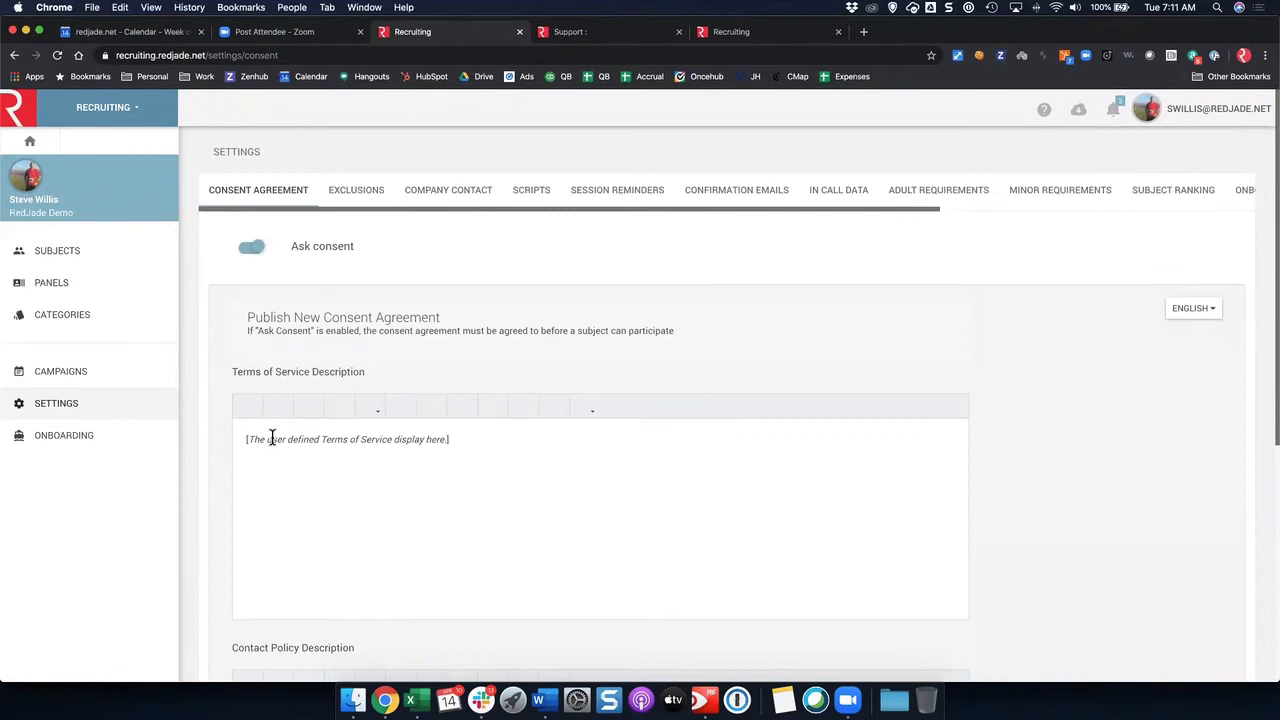
pyautogui.scroll(-1, 408, 468)
pyautogui.scroll(-4, 408, 468)
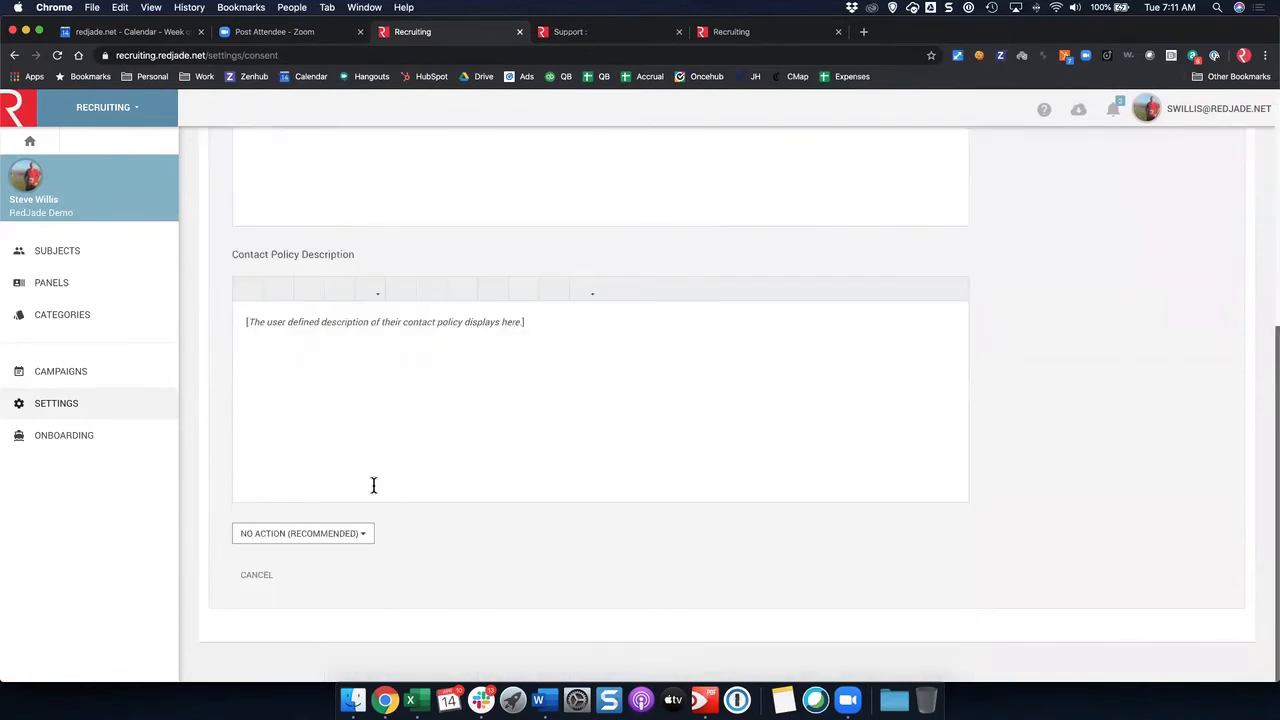
pyautogui.scroll(4, 330, 380)
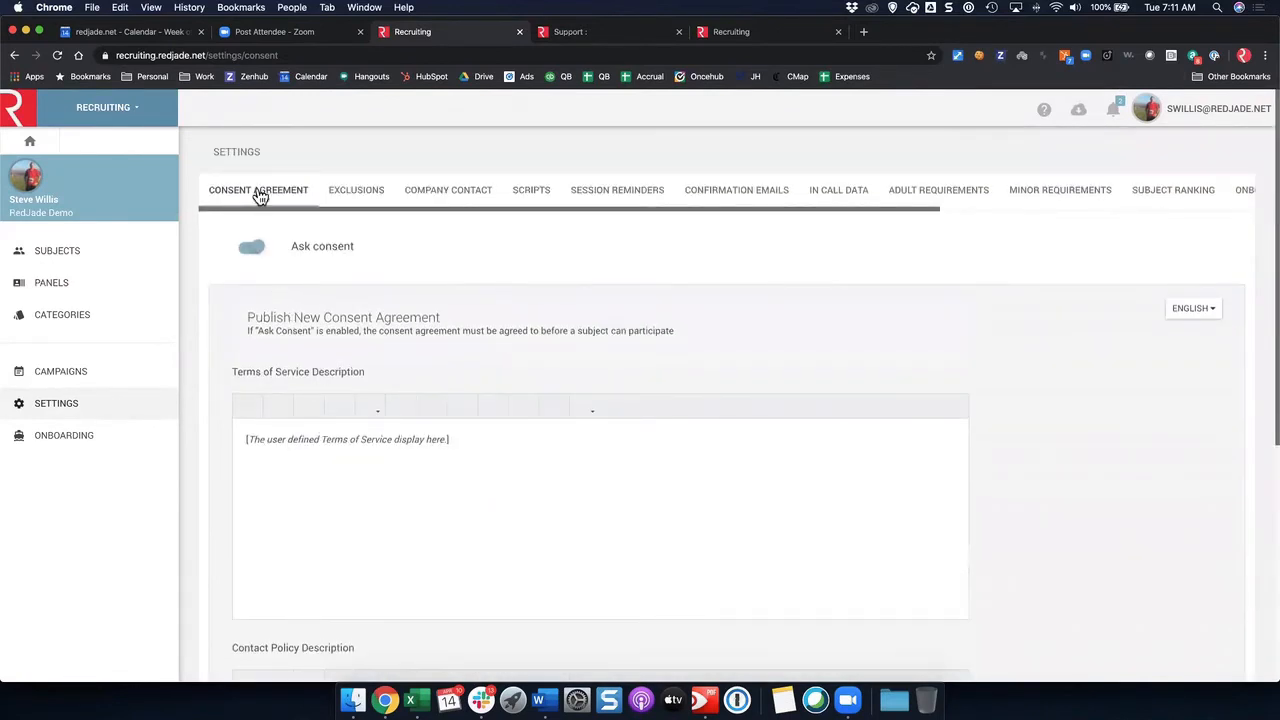
# - Cancel editing of the consent agreement without changes and show the adult requirements in the recruiting settings
pyautogui.scroll(-5, 680, 480)
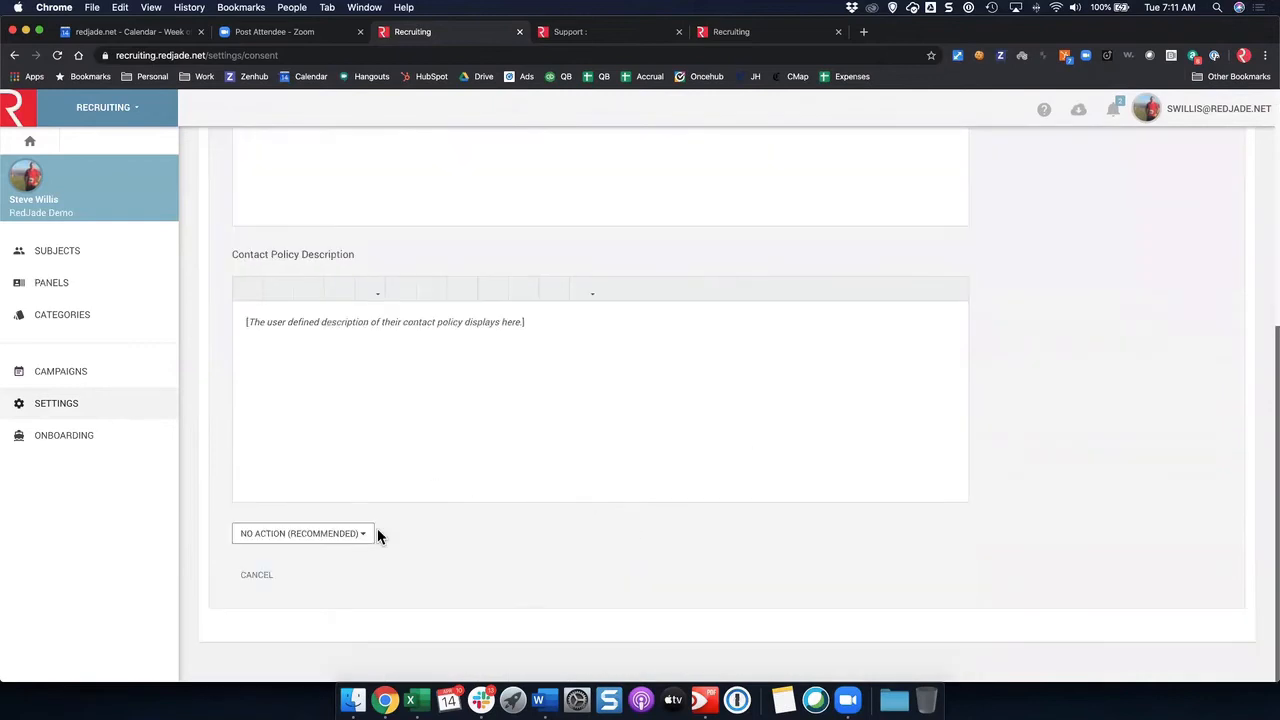
pyautogui.click(256, 574)
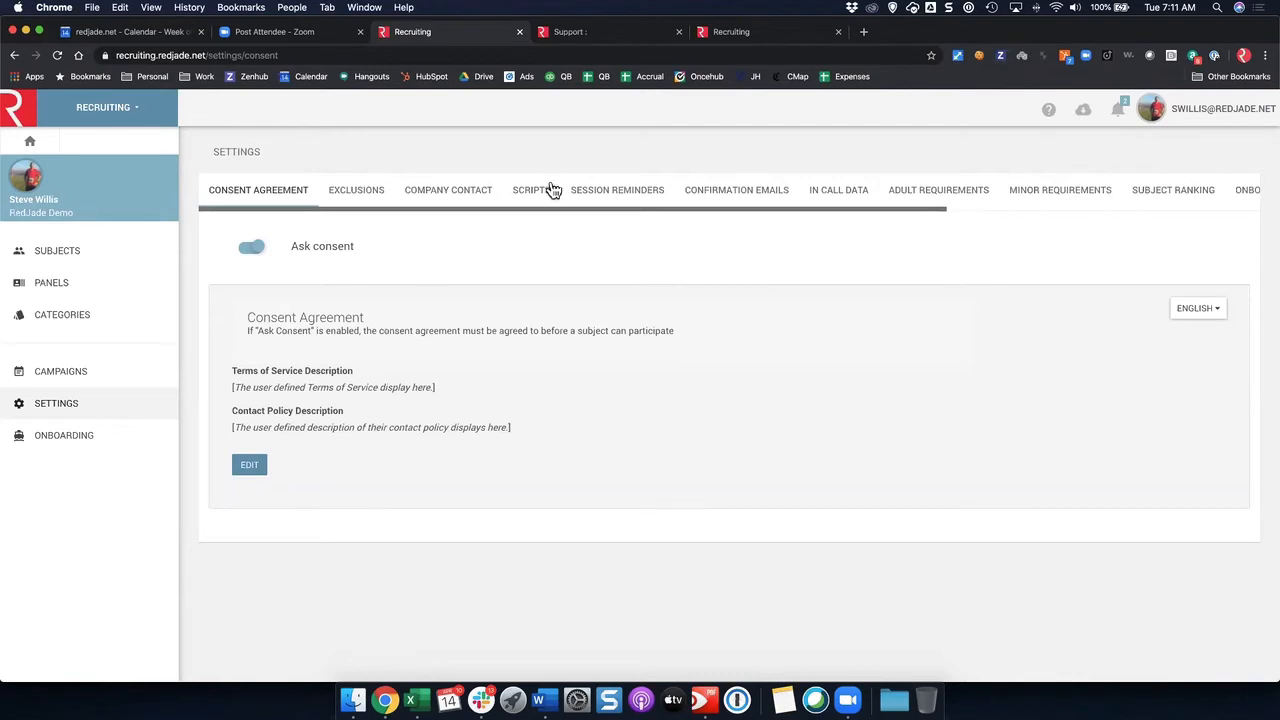
pyautogui.click(938, 195)
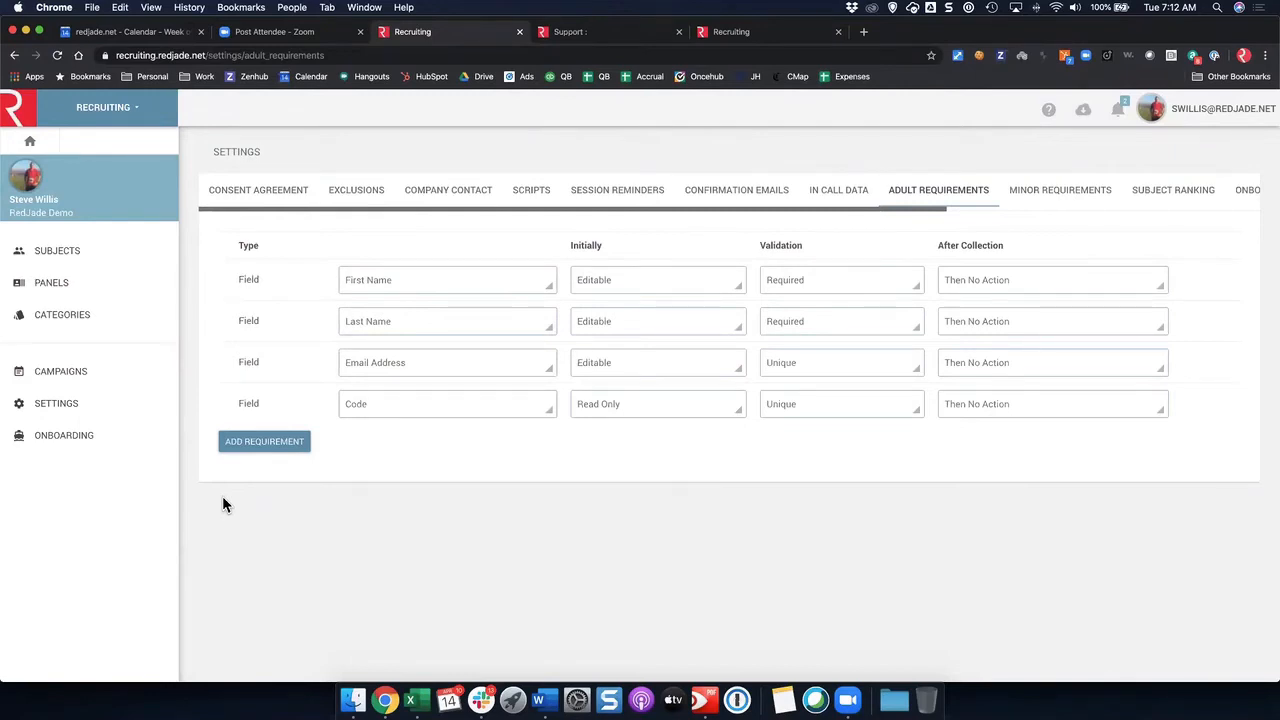
# - Add a Date of Birth subject field as an adult requirement and delete it again
pyautogui.click(285, 450)
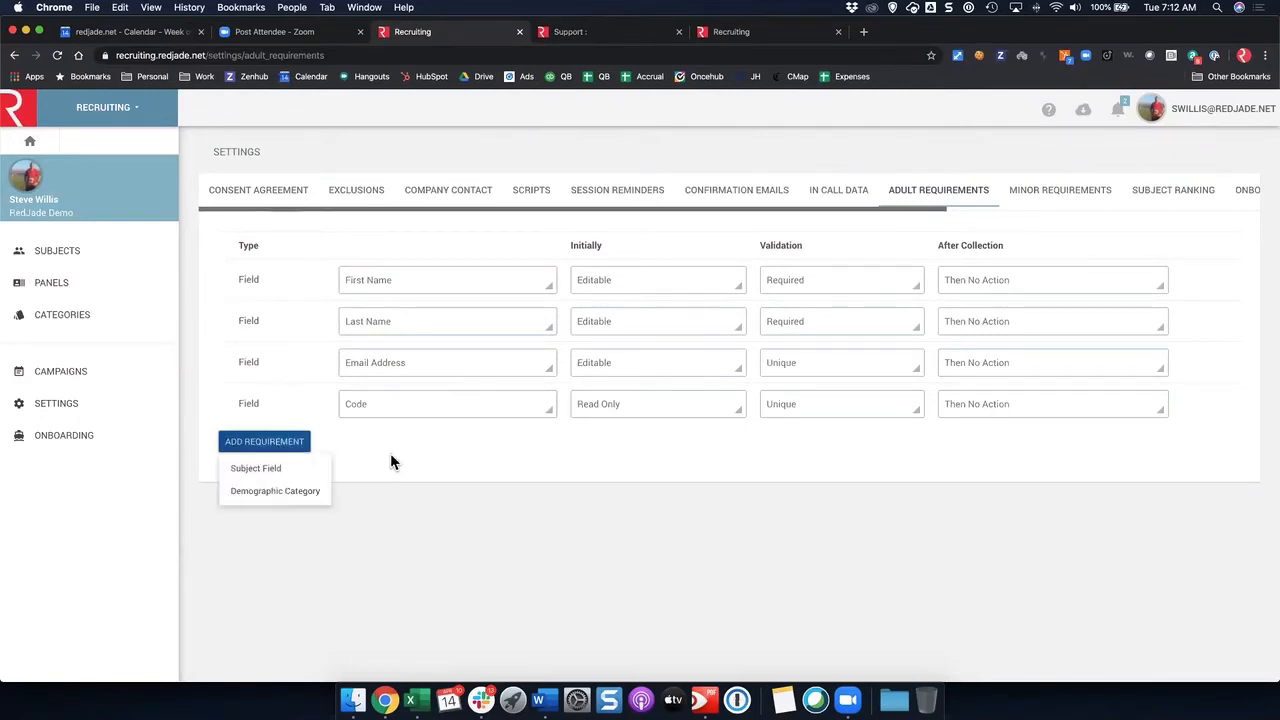
pyautogui.click(265, 470)
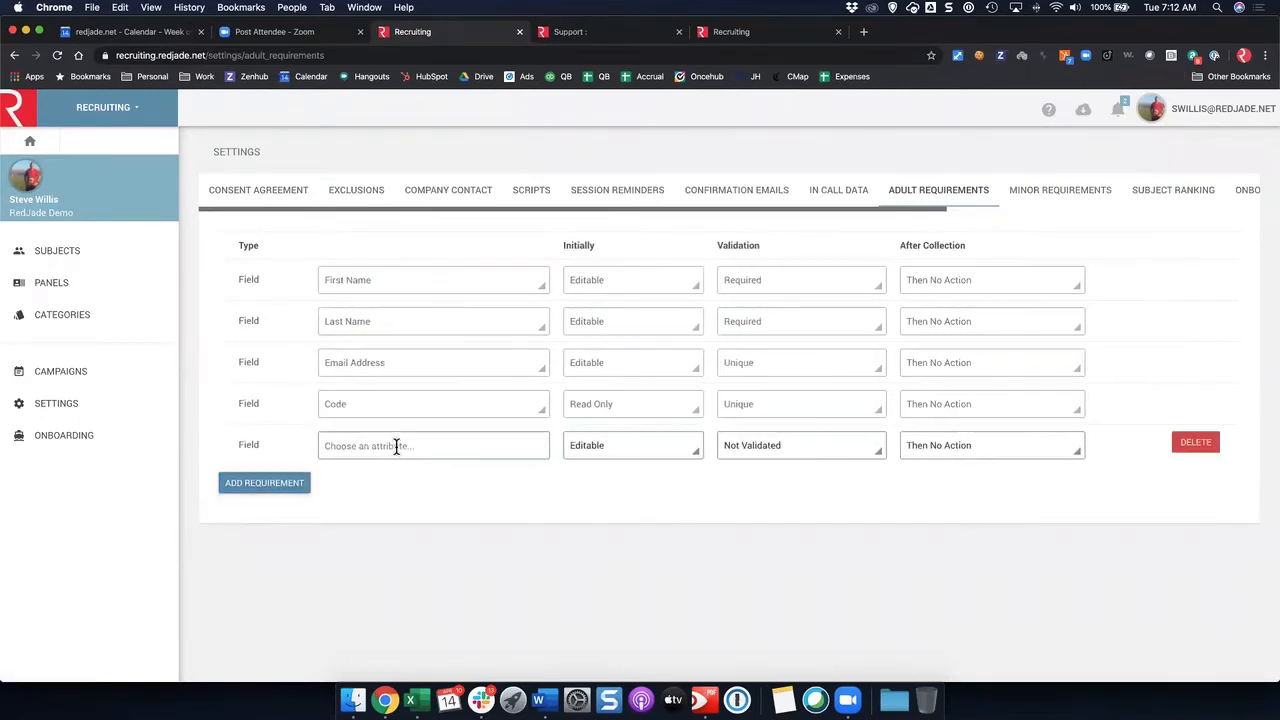
pyautogui.click(397, 446)
pyautogui.scroll(-1, 386, 529)
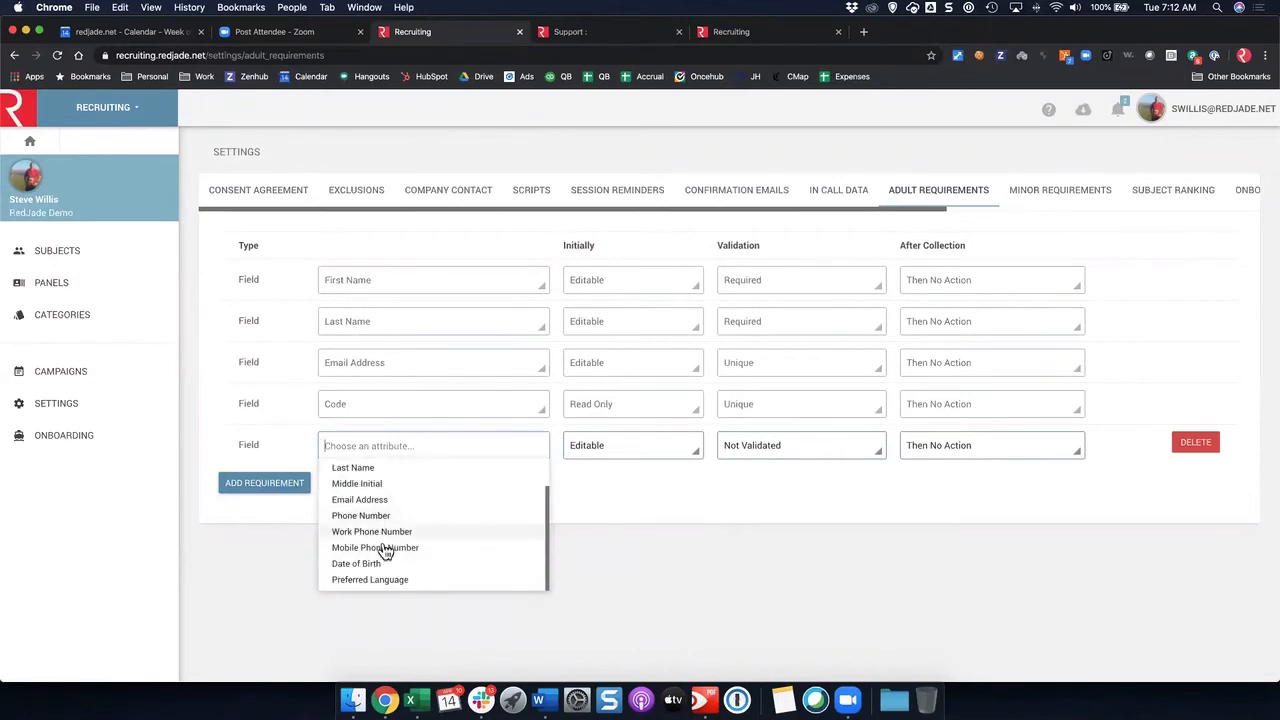
pyautogui.click(386, 565)
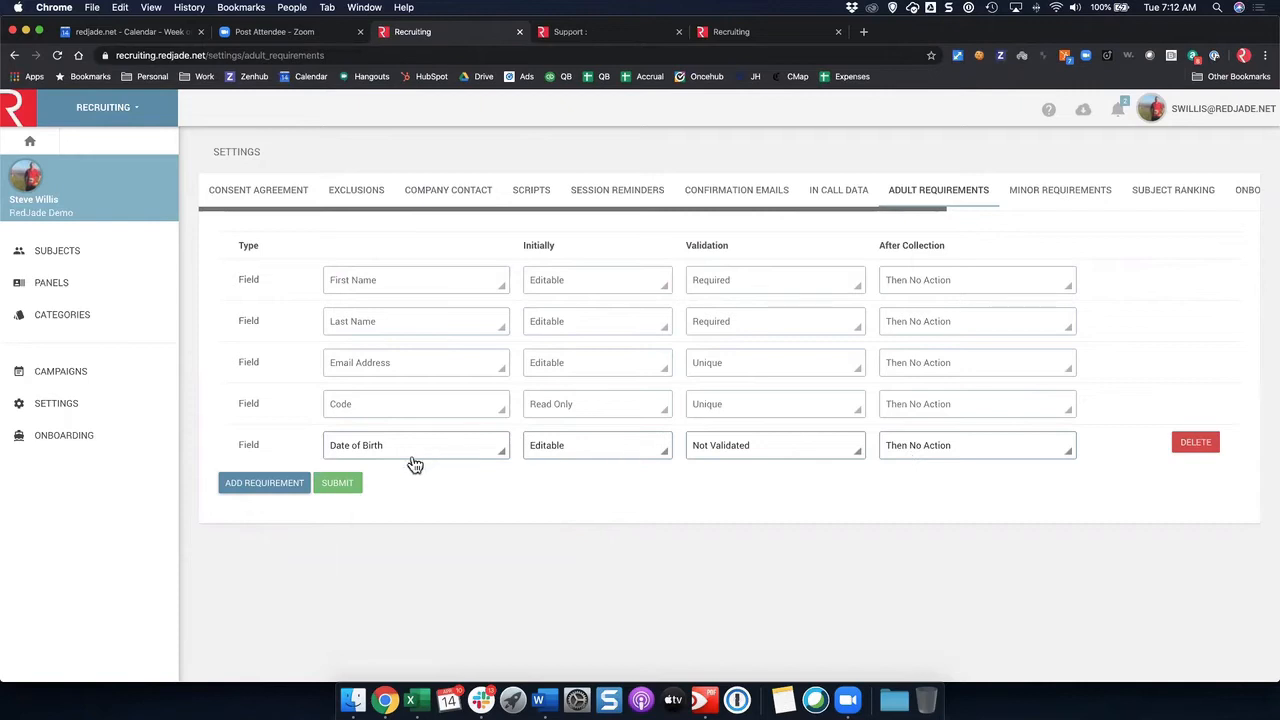
pyautogui.click(1193, 442)
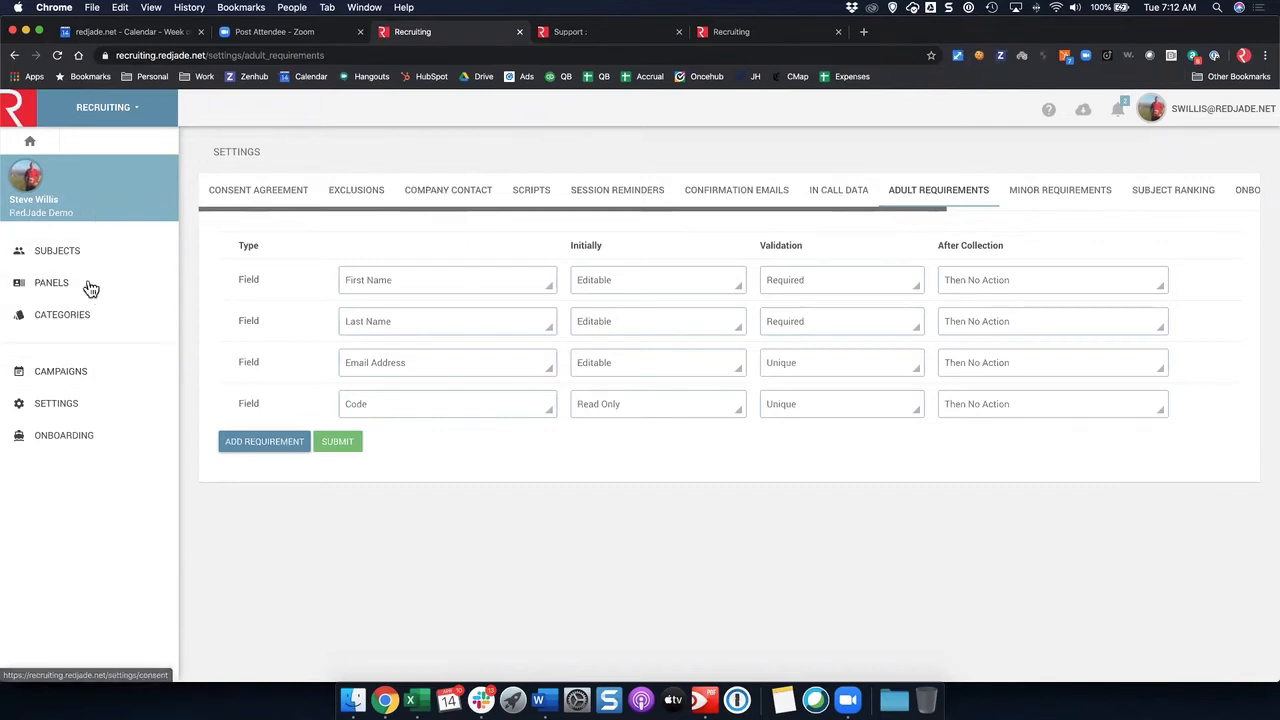
# - Leave the settings for the onboarding procedures without saving, and open the procedure named "test" for editing
pyautogui.click(55, 444)
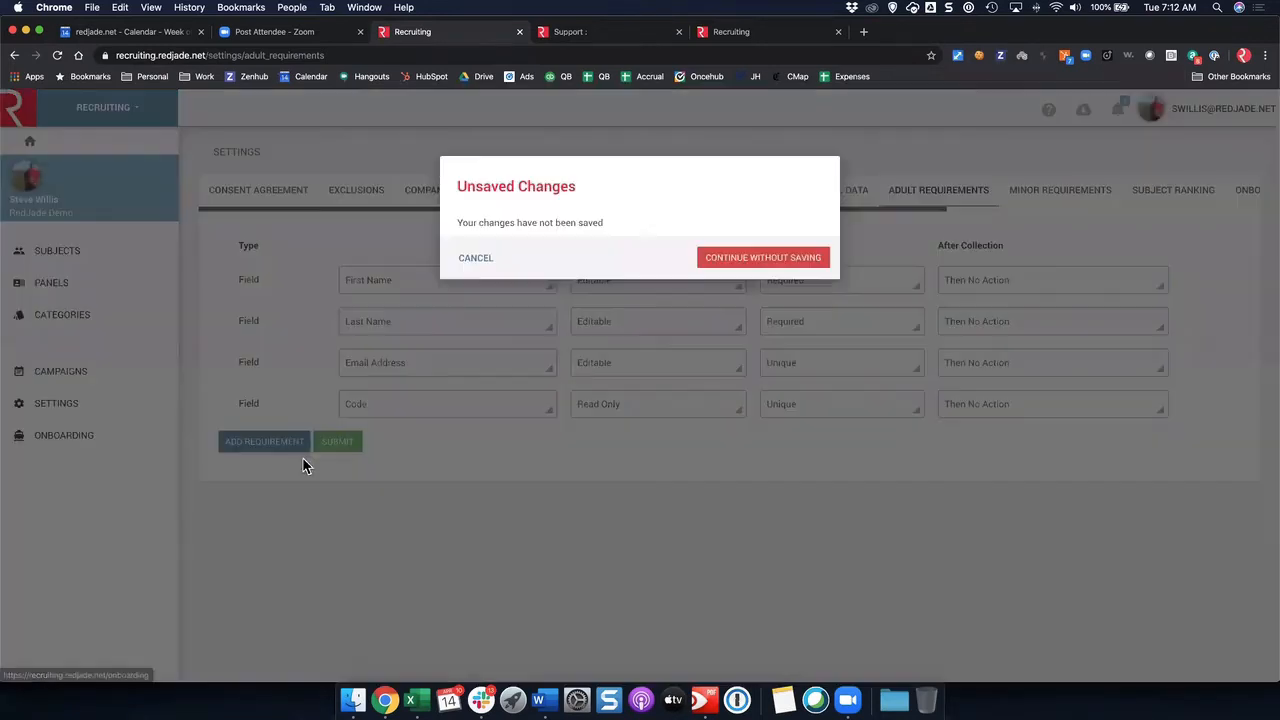
pyautogui.click(756, 262)
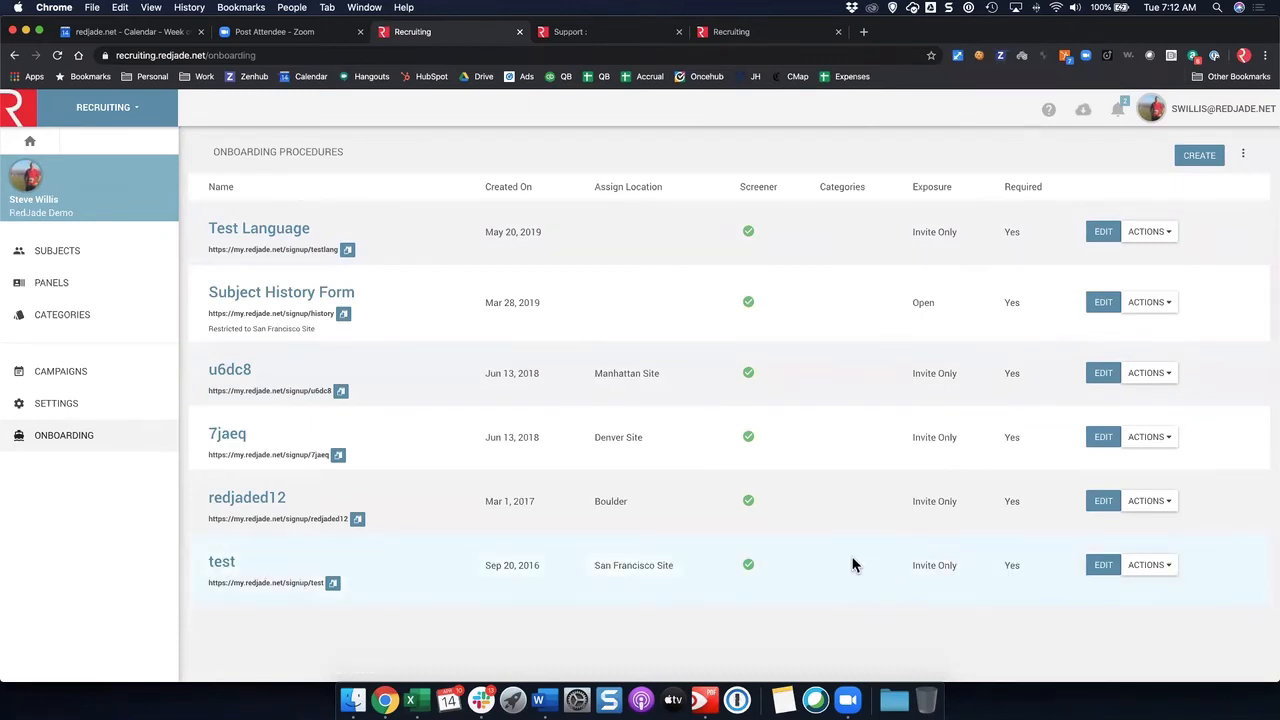
pyautogui.click(1099, 566)
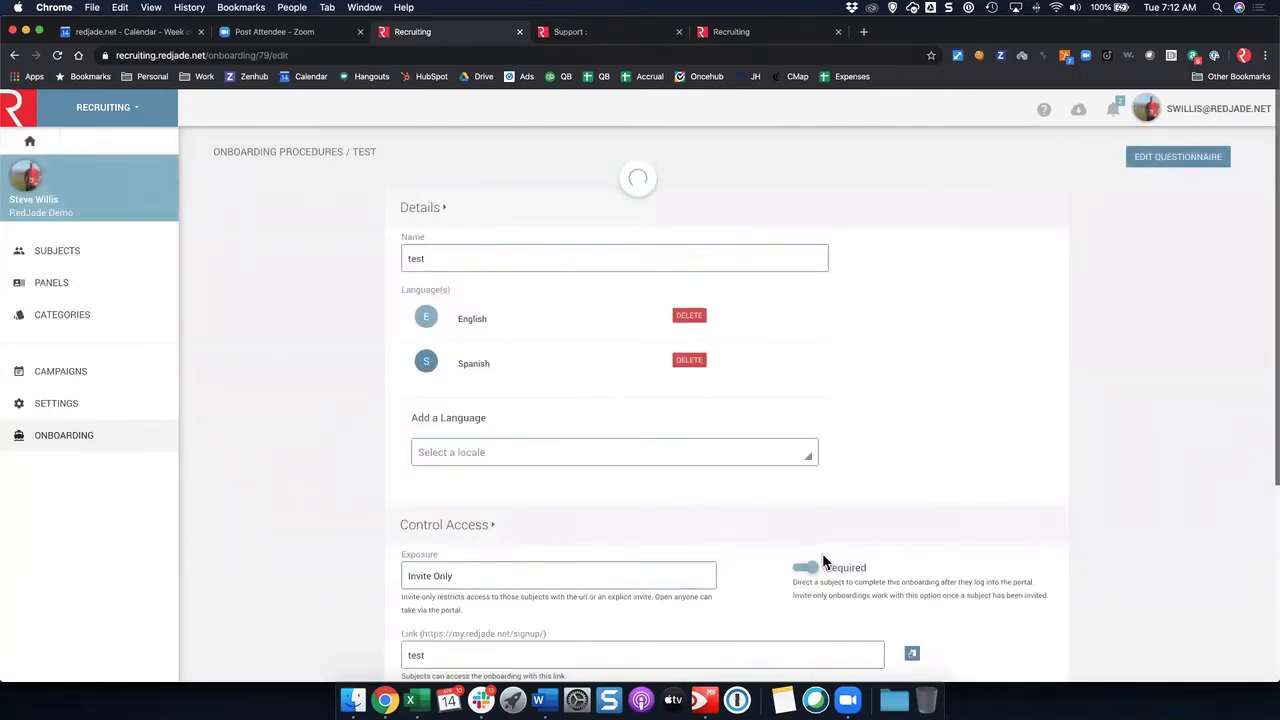
# - Examine the onboarding procedure's access control settings, including the available Exposure options
pyautogui.scroll(-2, 838, 509)
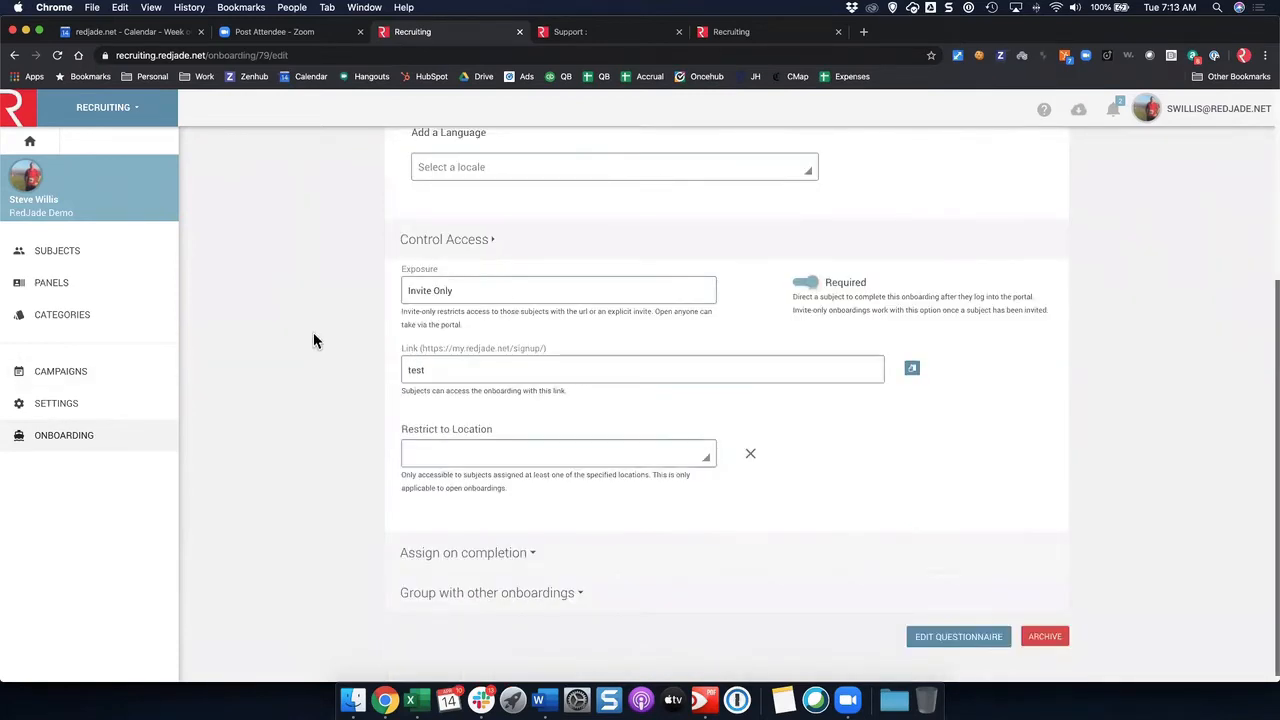
pyautogui.scroll(-1, 440, 300)
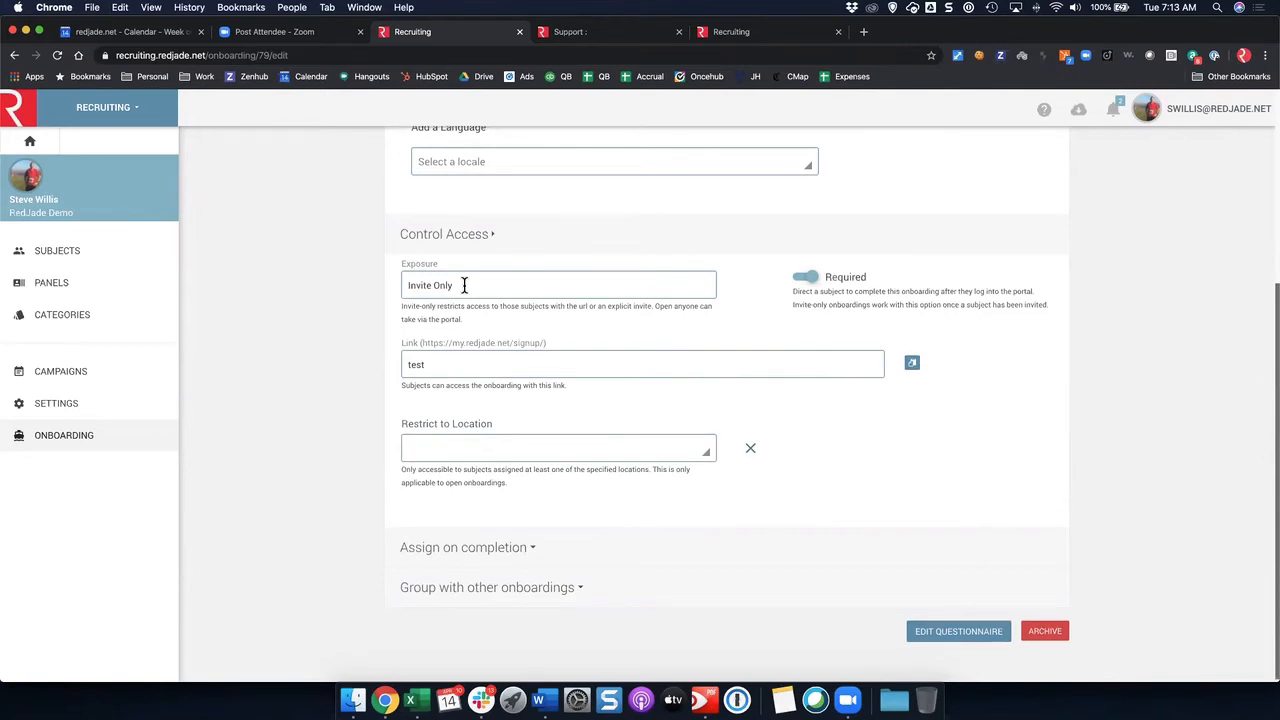
pyautogui.click(430, 280)
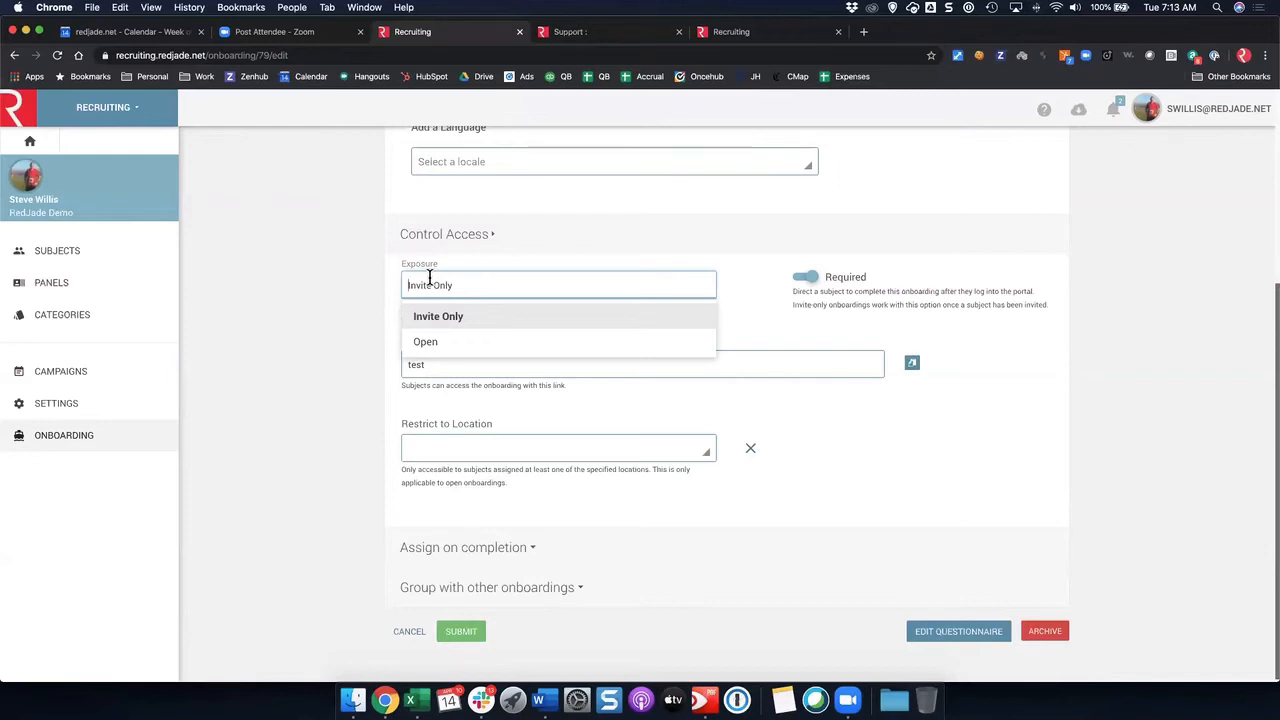
pyautogui.click(335, 297)
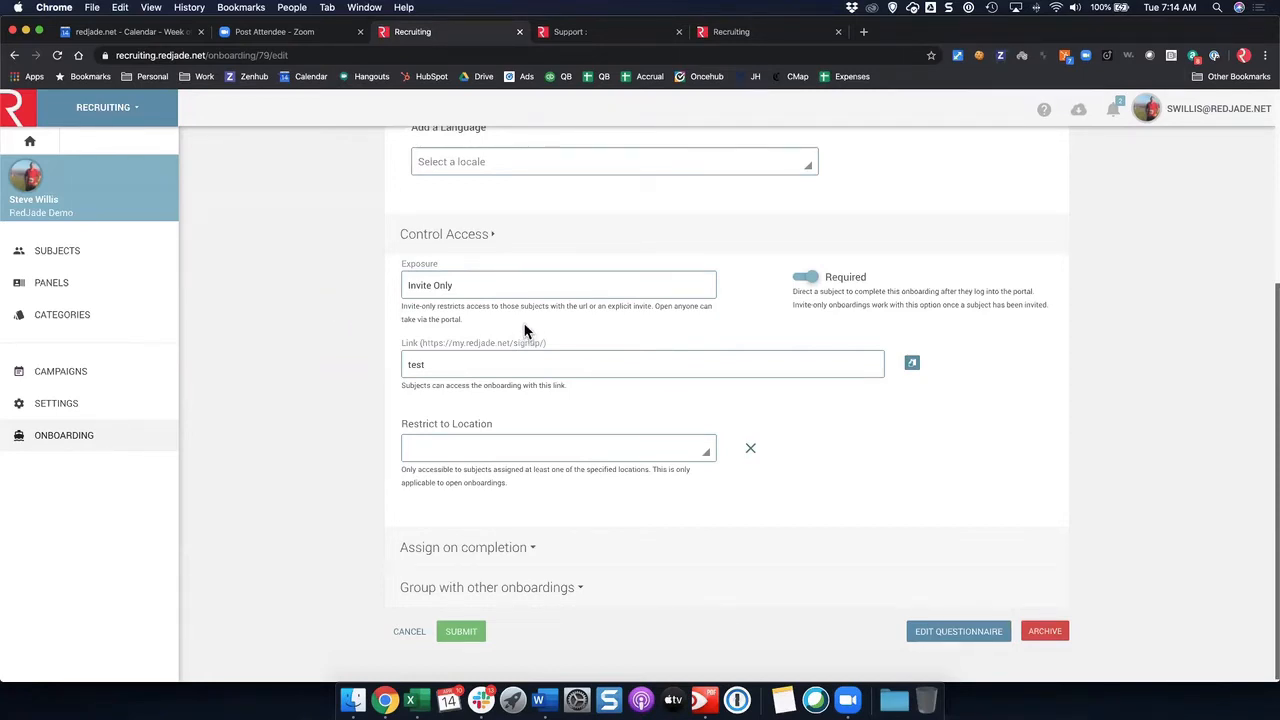
pyautogui.click(431, 290)
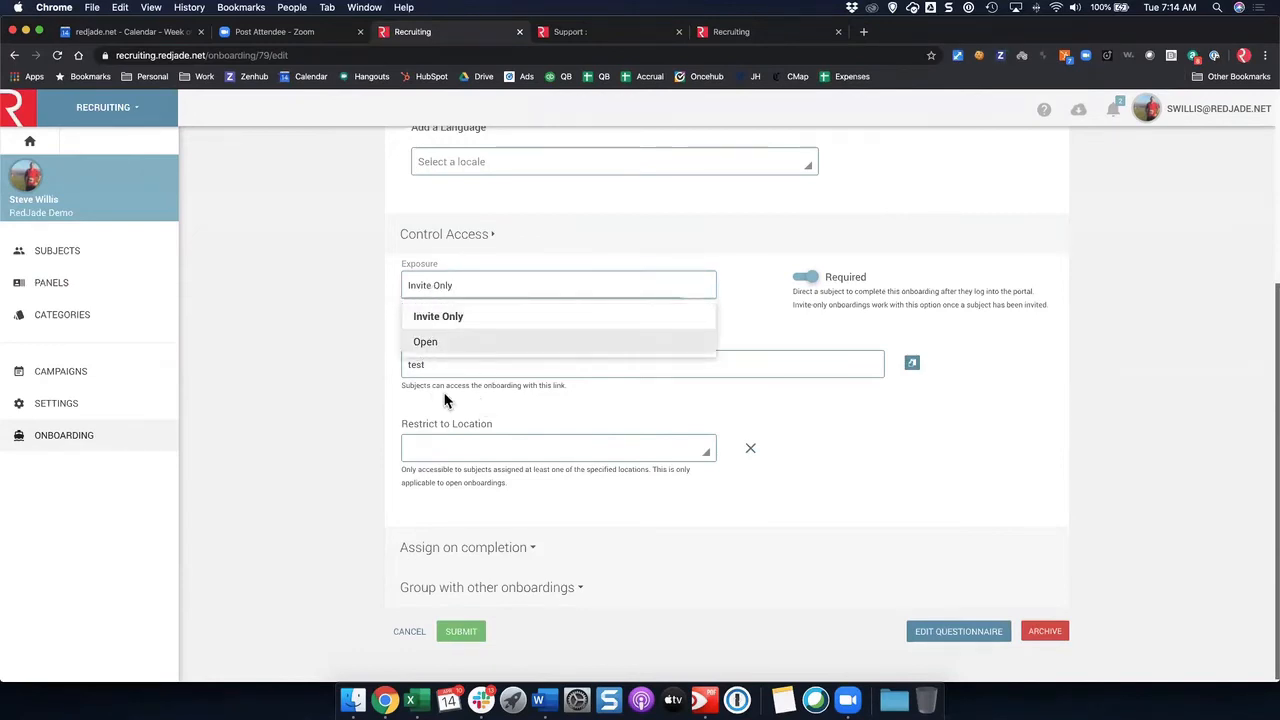
pyautogui.click(446, 402)
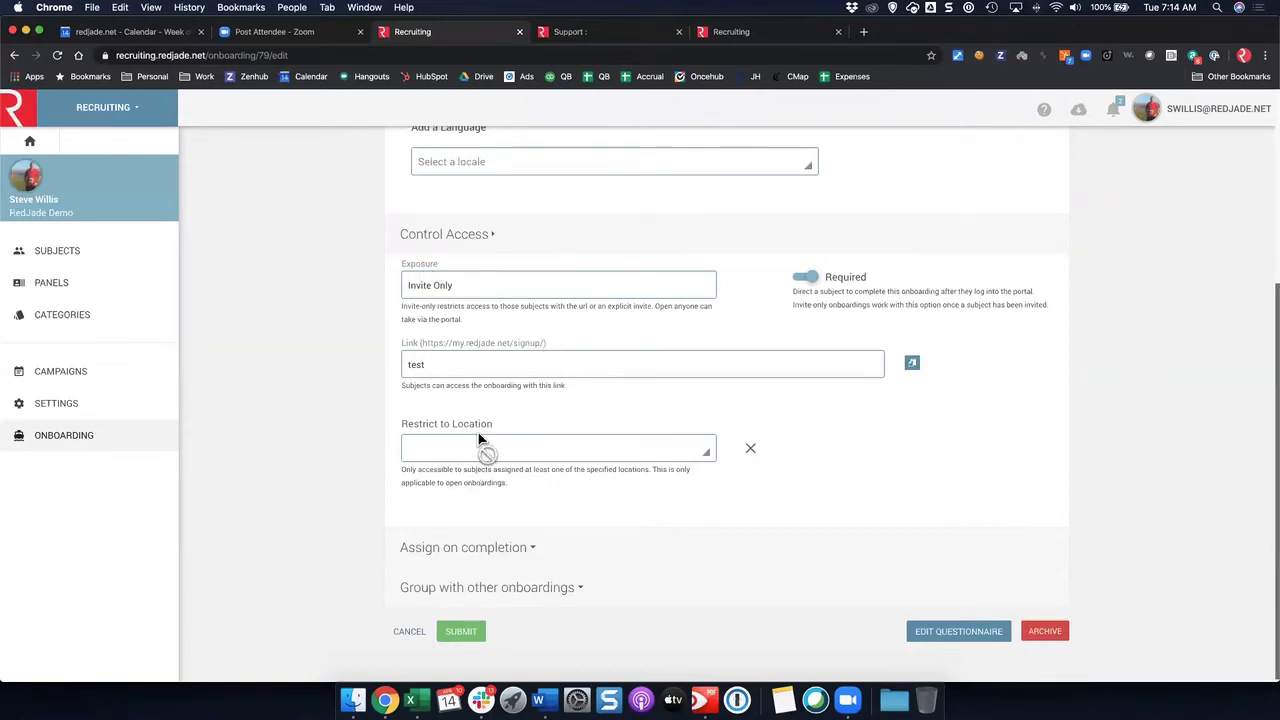
# - Expand the assign-on-completion settings and select San Francisco Site as the location
pyautogui.scroll(-1, 481, 439)
pyautogui.click(467, 544)
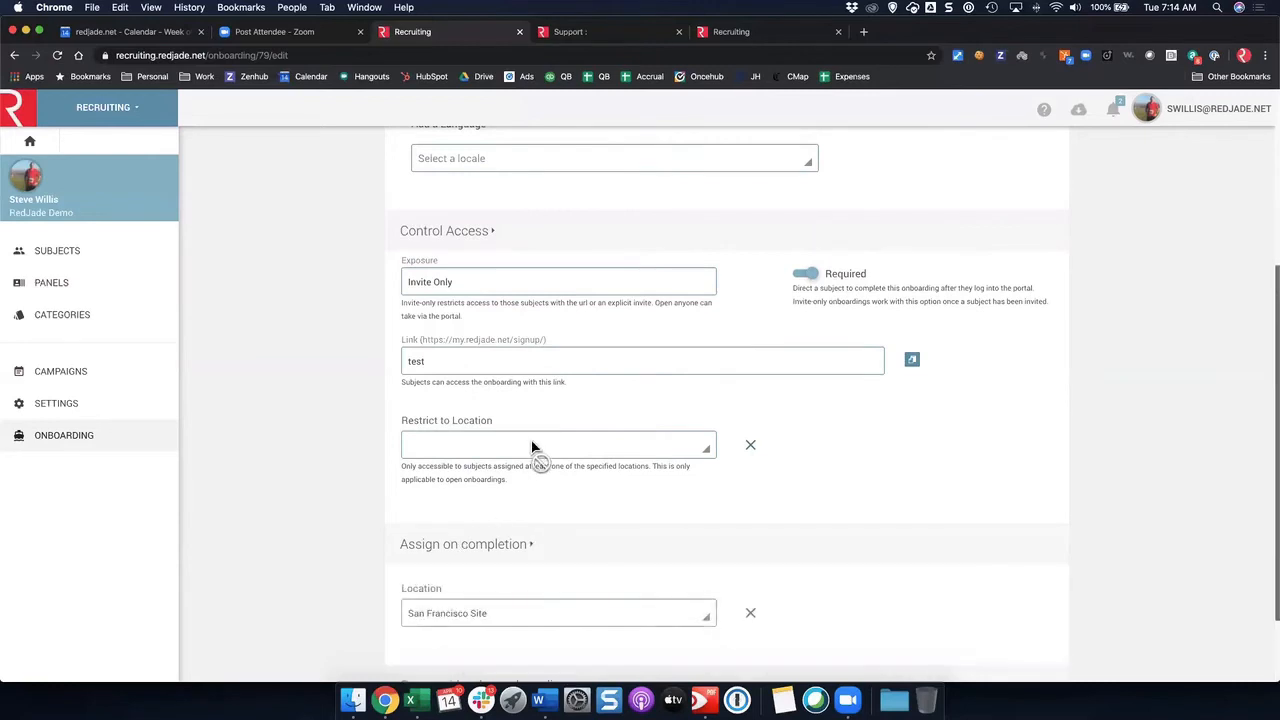
pyautogui.scroll(-2, 560, 470)
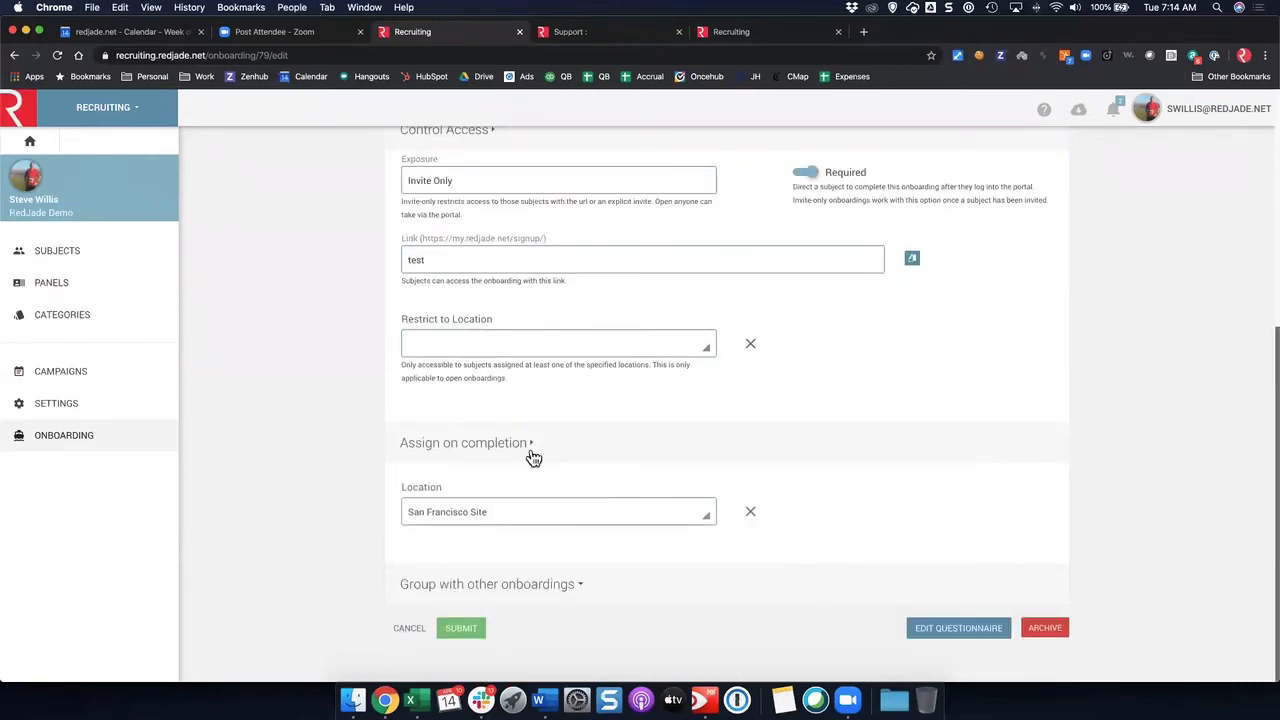
pyautogui.click(510, 516)
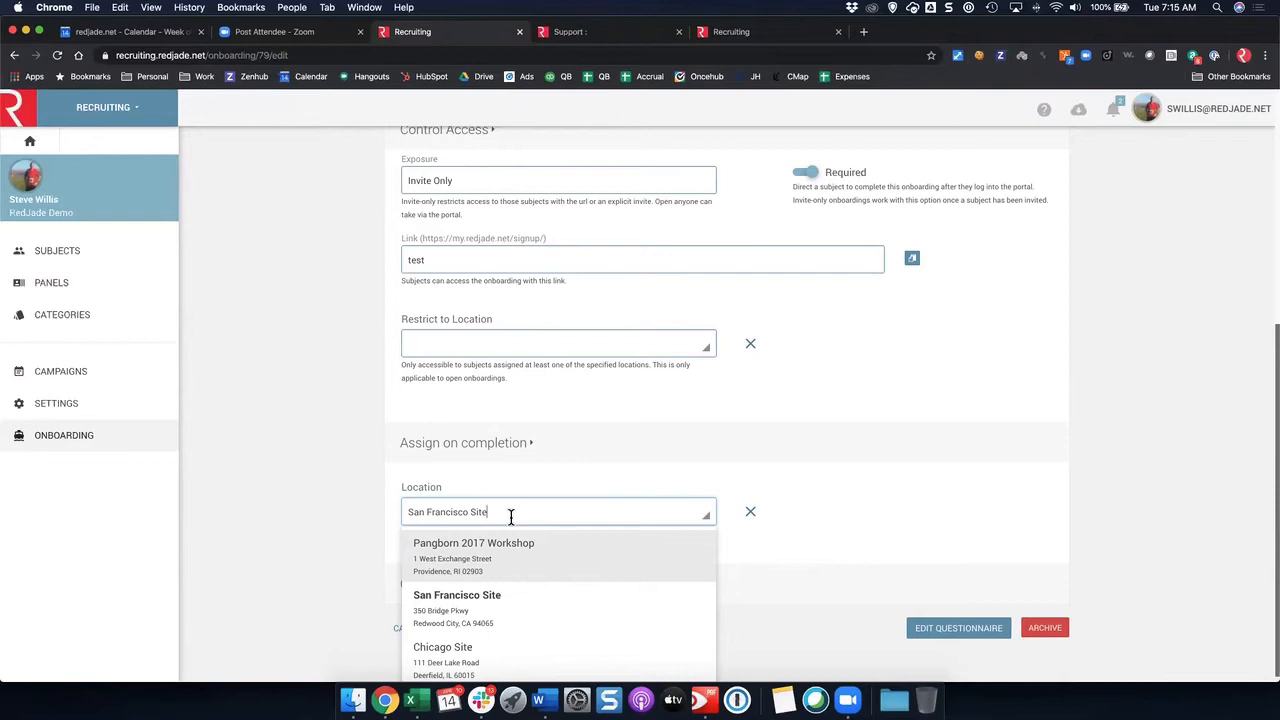
pyautogui.click(486, 601)
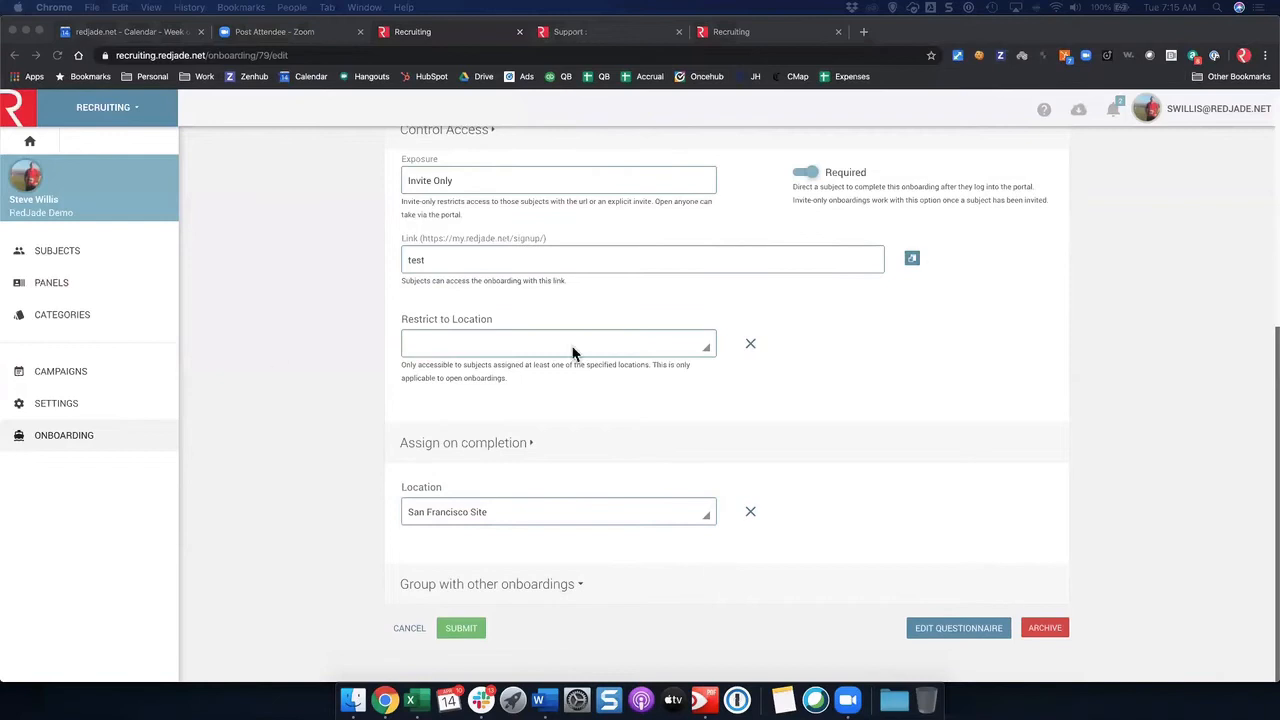
# - Open the onboarding procedure's questionnaire for editing, discarding the unsaved changes
pyautogui.click(965, 628)
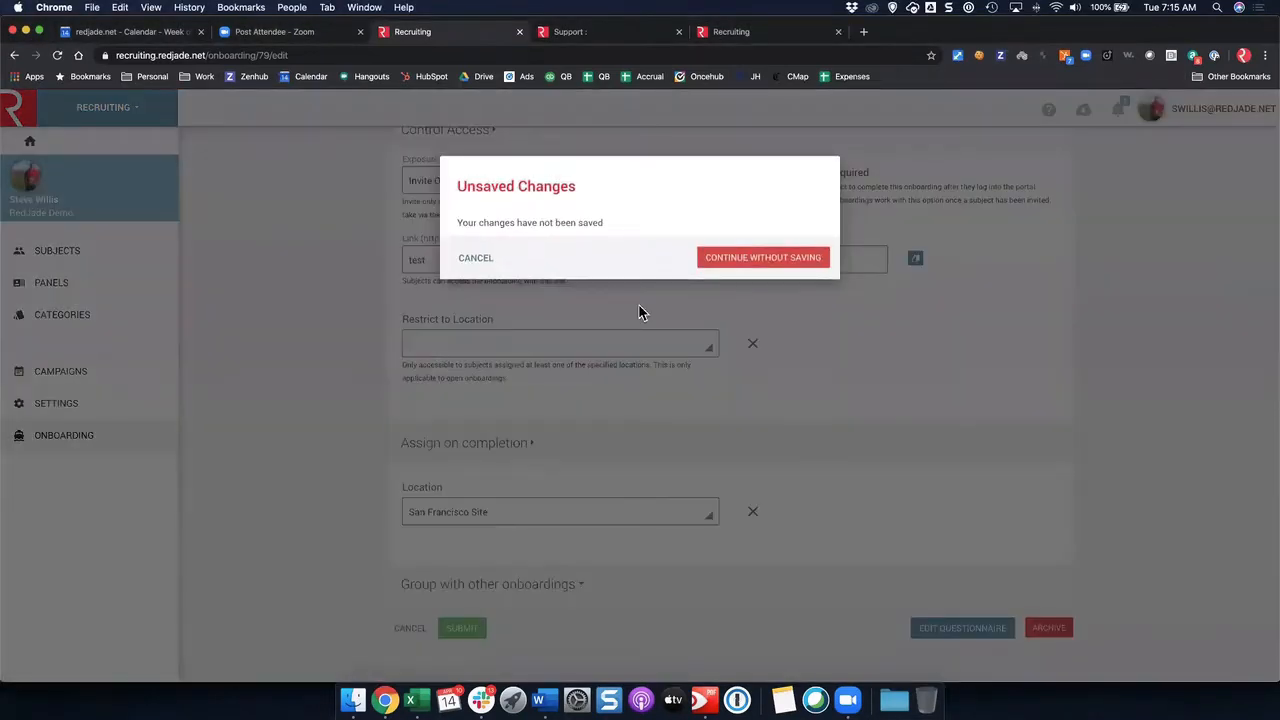
pyautogui.click(780, 269)
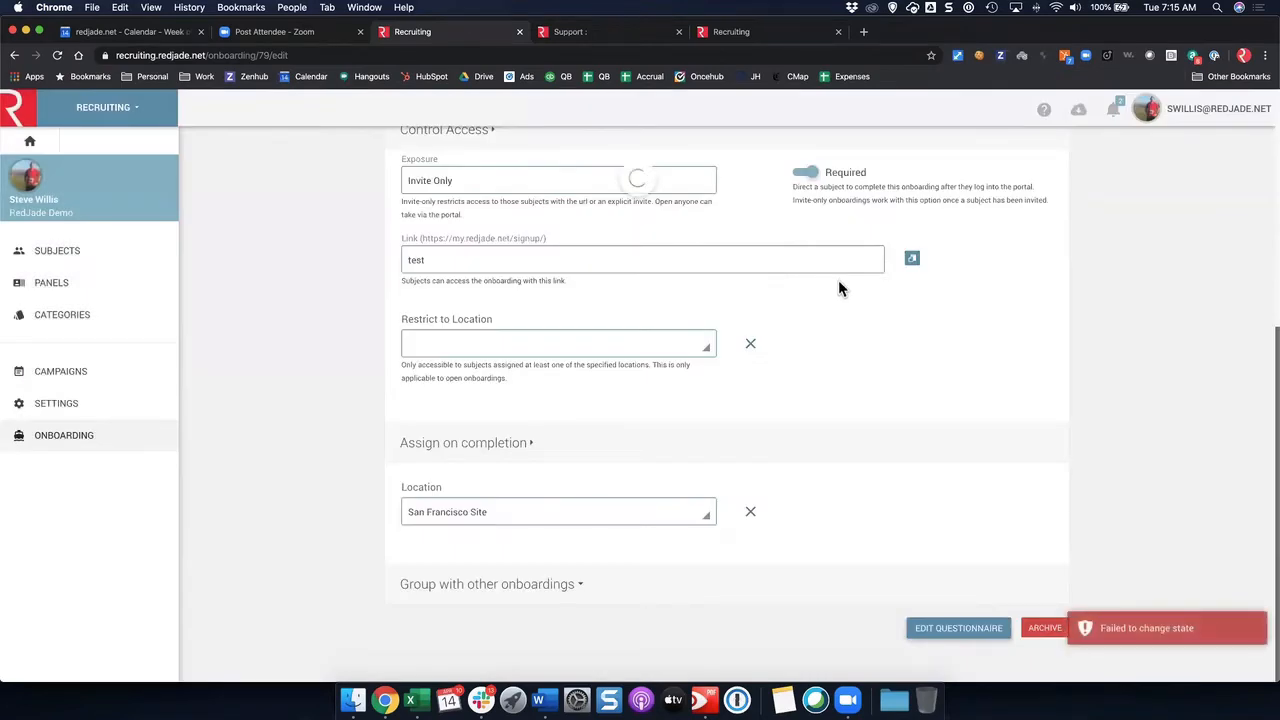
pyautogui.click(1157, 172)
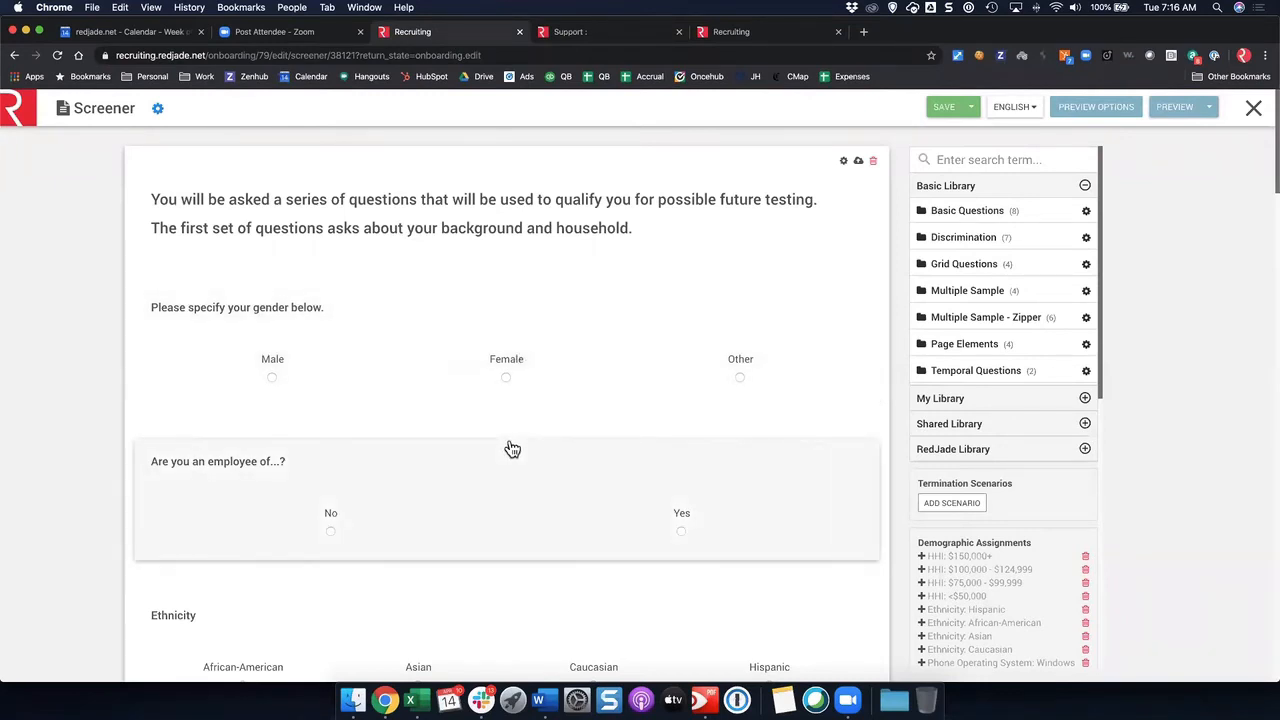
# - Expand the "HHI: $150,000+" demographic assignment, examine its trigger question and answer condition, and collapse it
pyautogui.scroll(-3, 1014, 516)
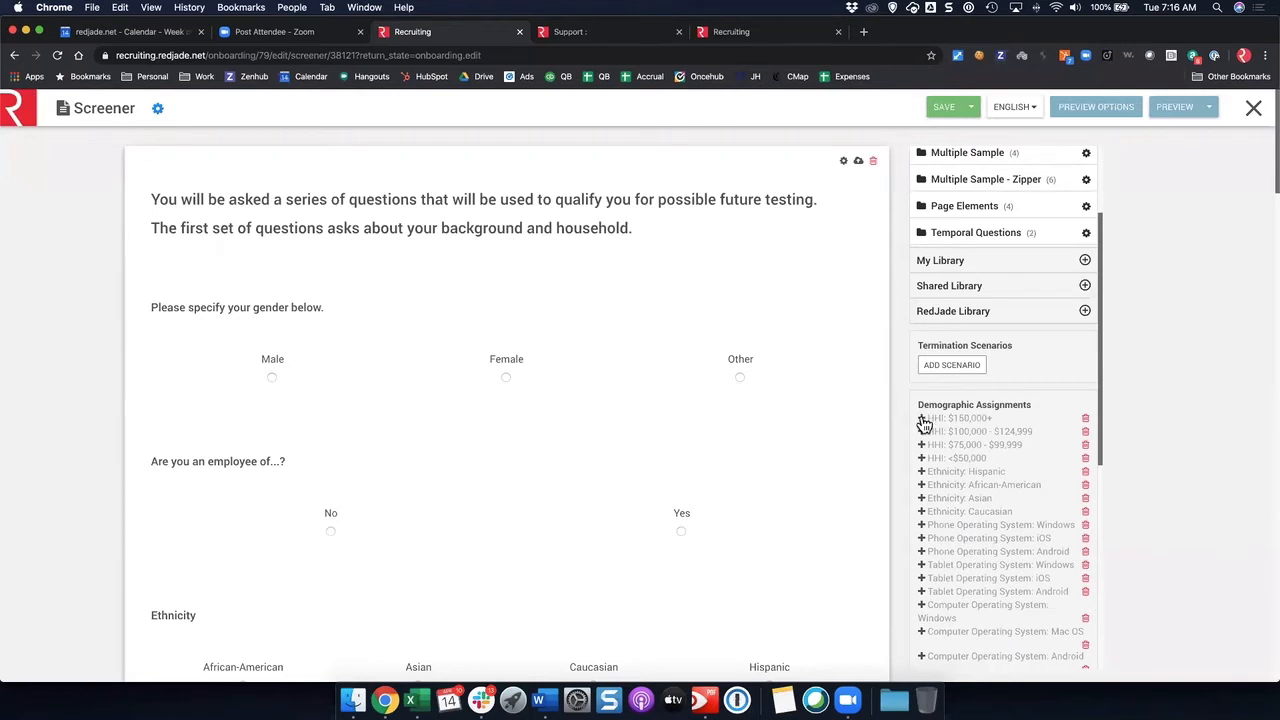
pyautogui.click(922, 419)
pyautogui.scroll(-1, 962, 432)
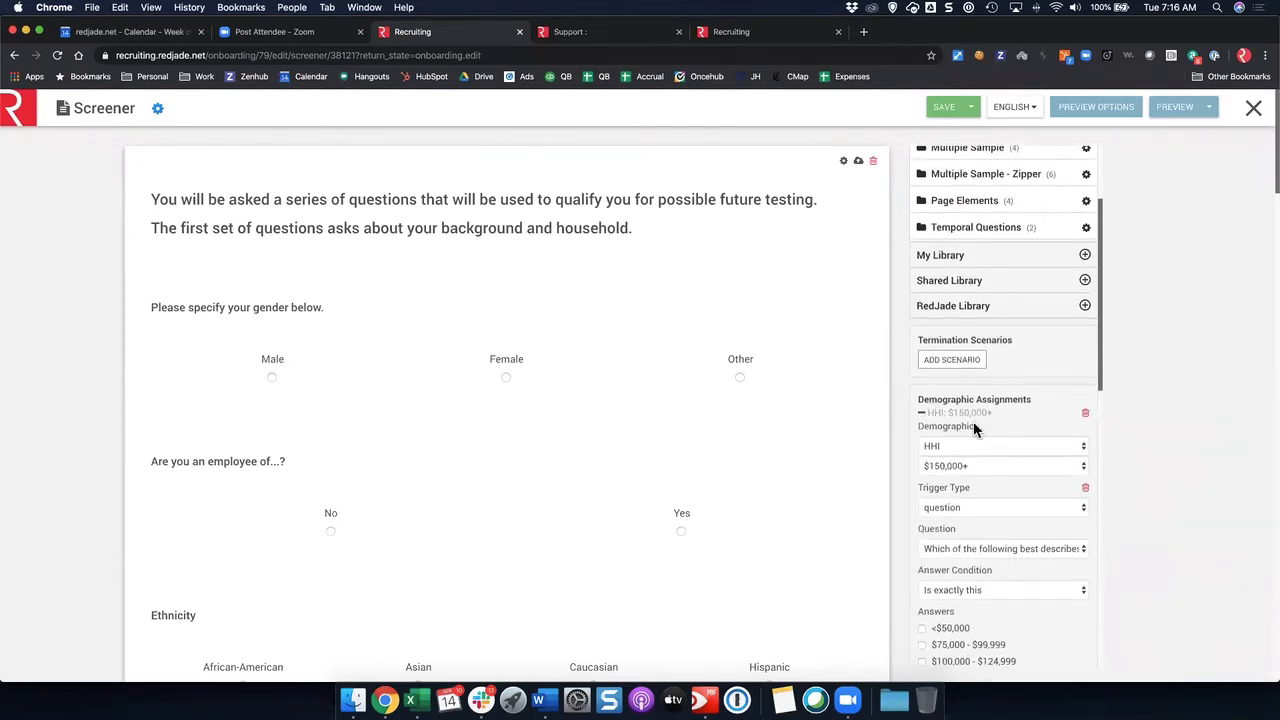
pyautogui.scroll(-1, 920, 442)
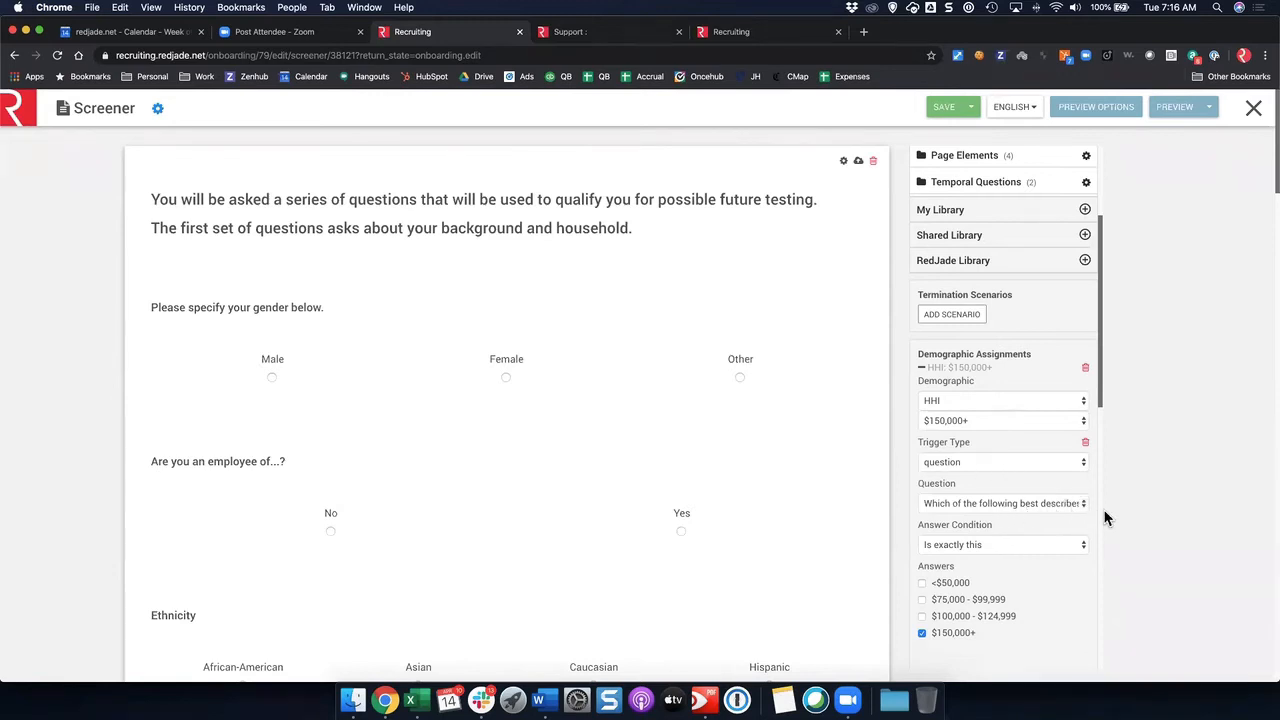
pyautogui.scroll(-2, 975, 547)
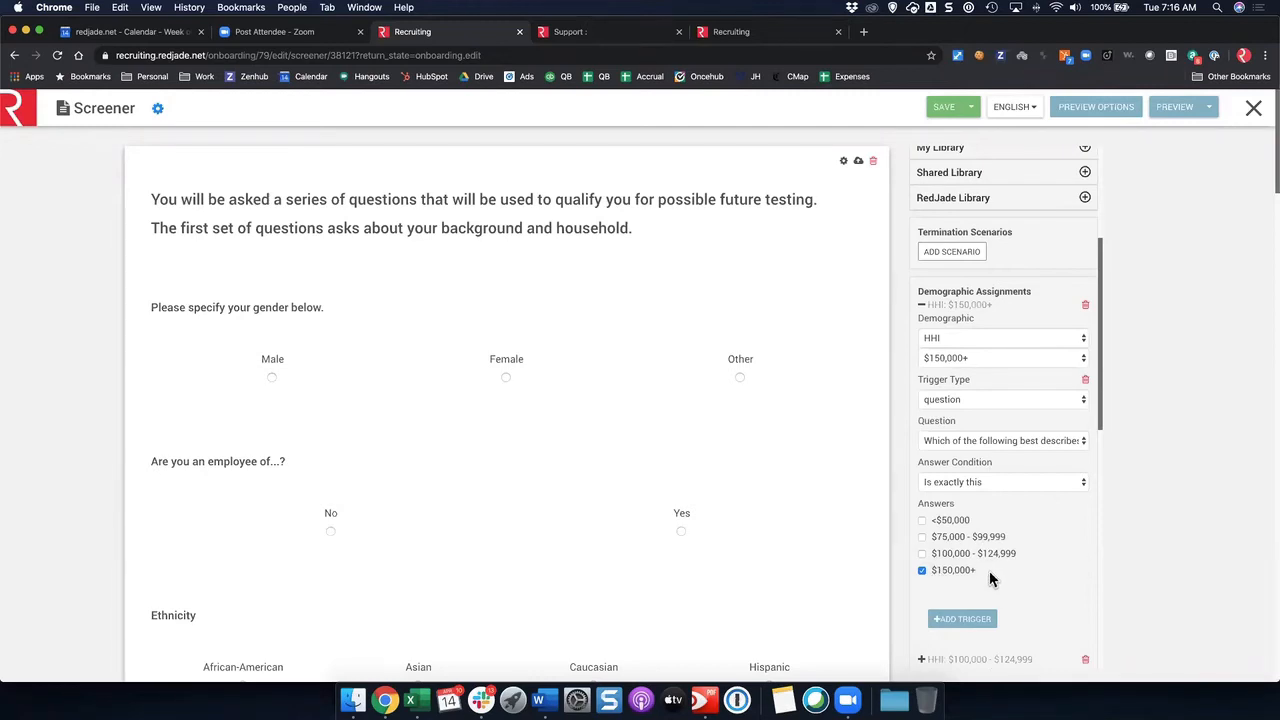
pyautogui.click(923, 310)
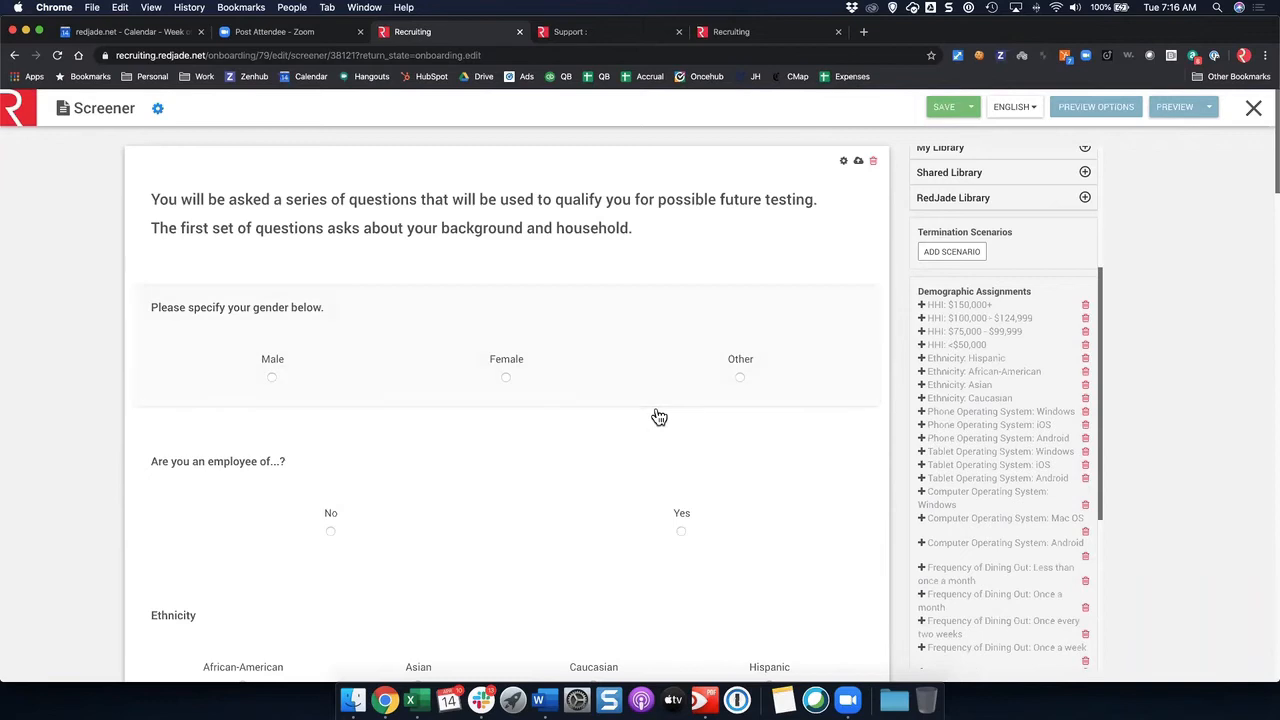
# - Open the alcohol drinks question on page 4 of the screener for editing
pyautogui.scroll(-1, 659, 417)
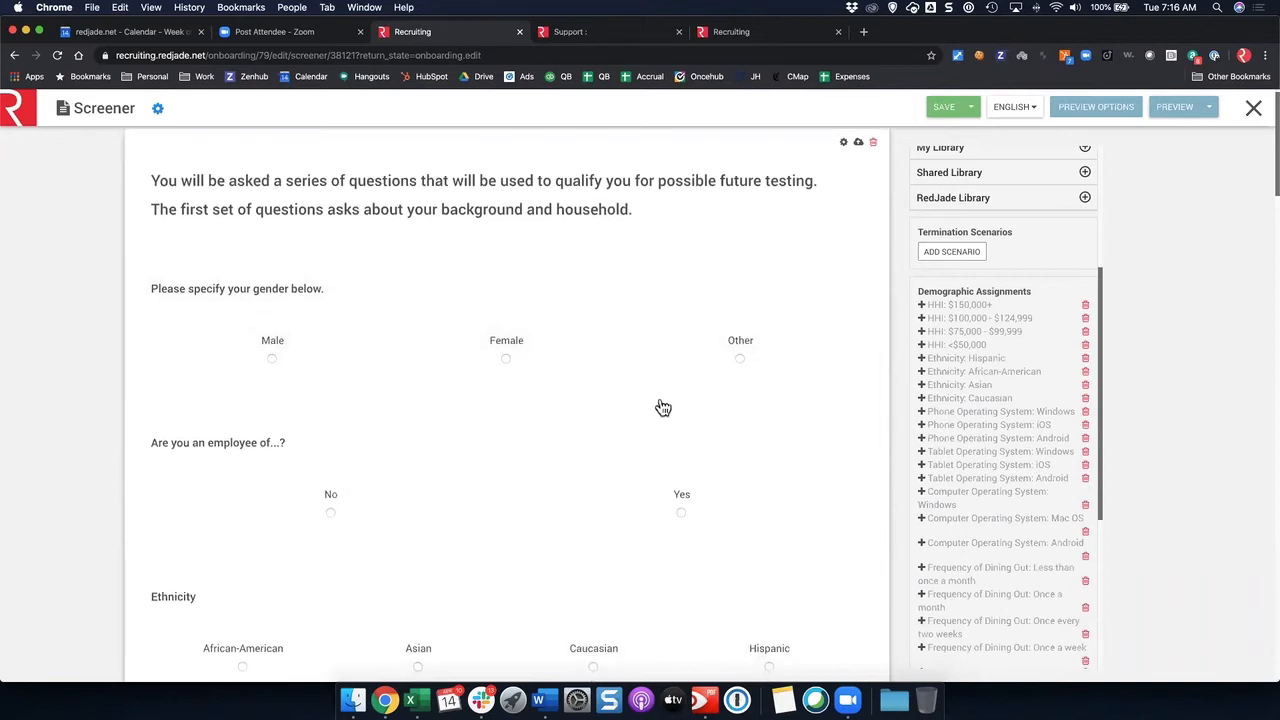
pyautogui.scroll(-5, 661, 402)
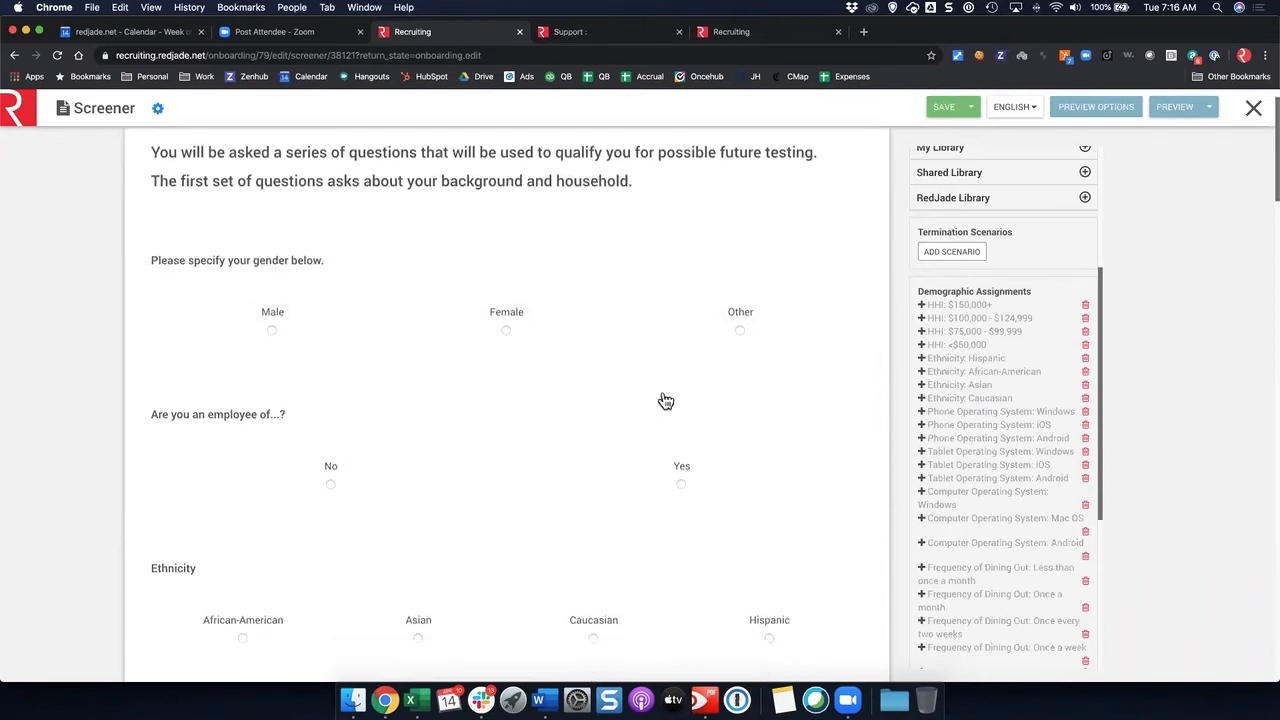
pyautogui.moveTo(1268, 207); pyautogui.dragTo(1266, 668)
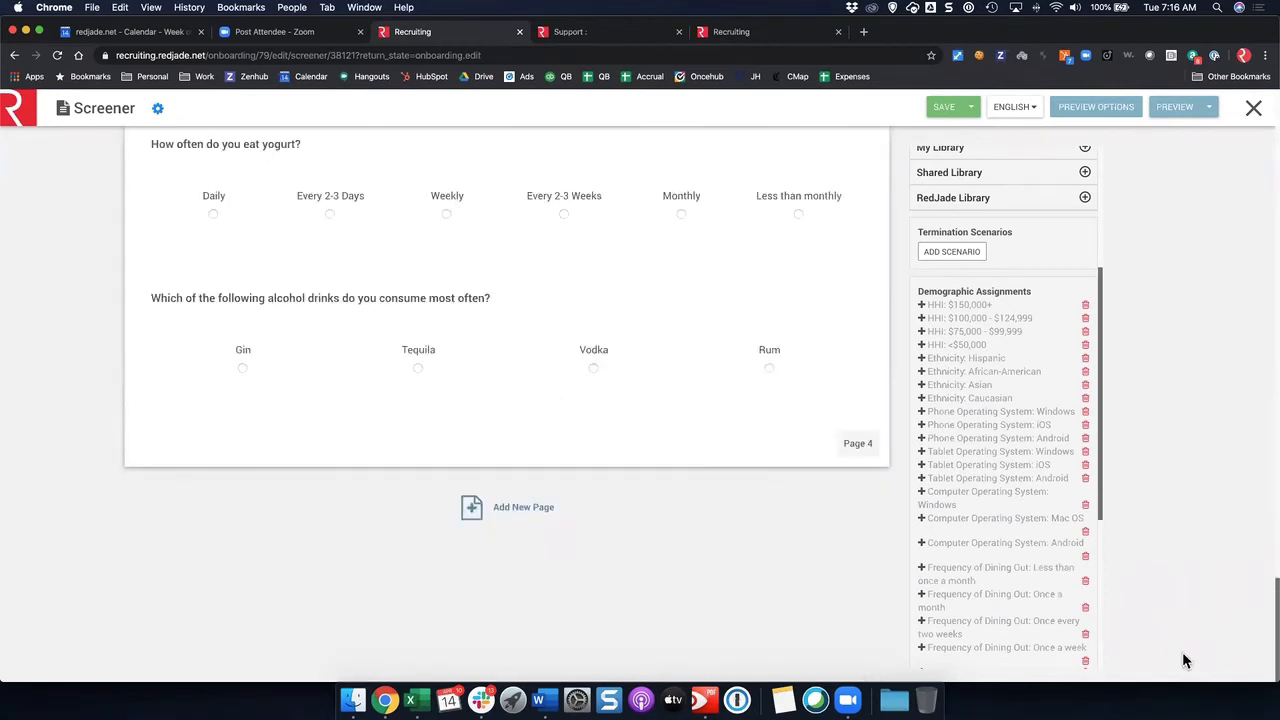
pyautogui.click(449, 346)
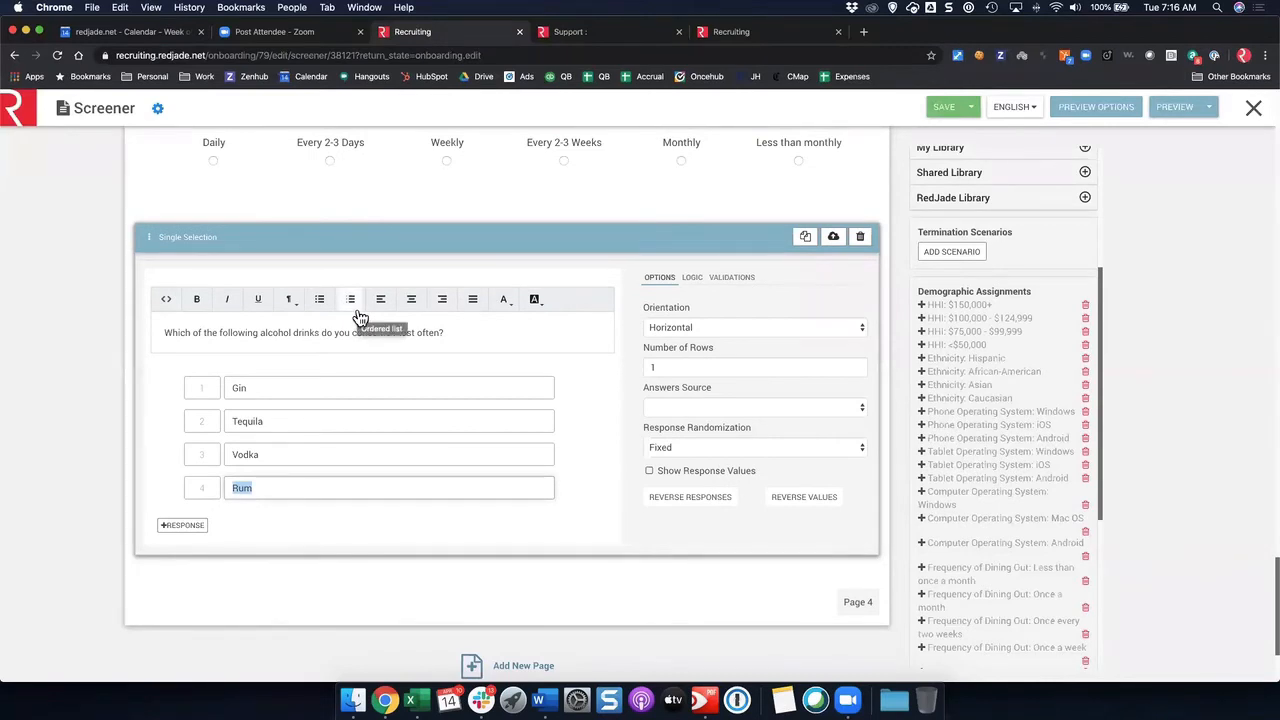
# - Add a demographic question from the Basic Questions library to page 4, using the Sports Played category
pyautogui.scroll(5, 958, 215)
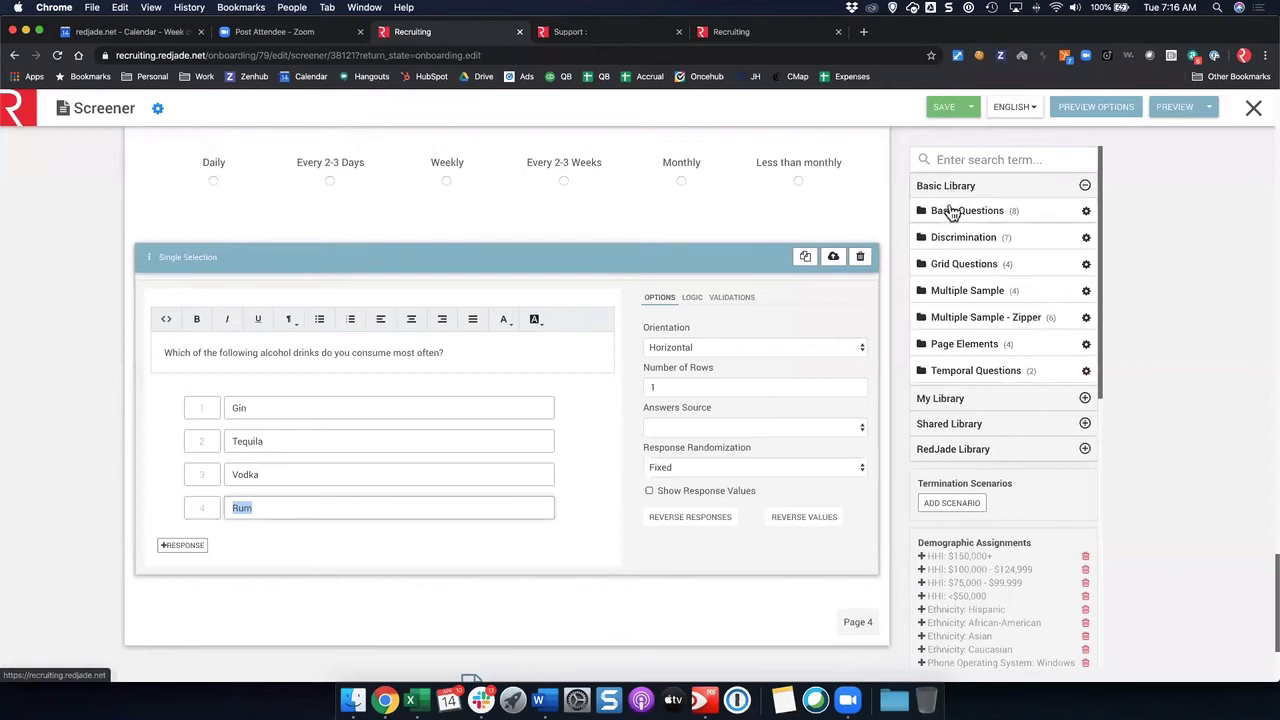
pyautogui.click(952, 212)
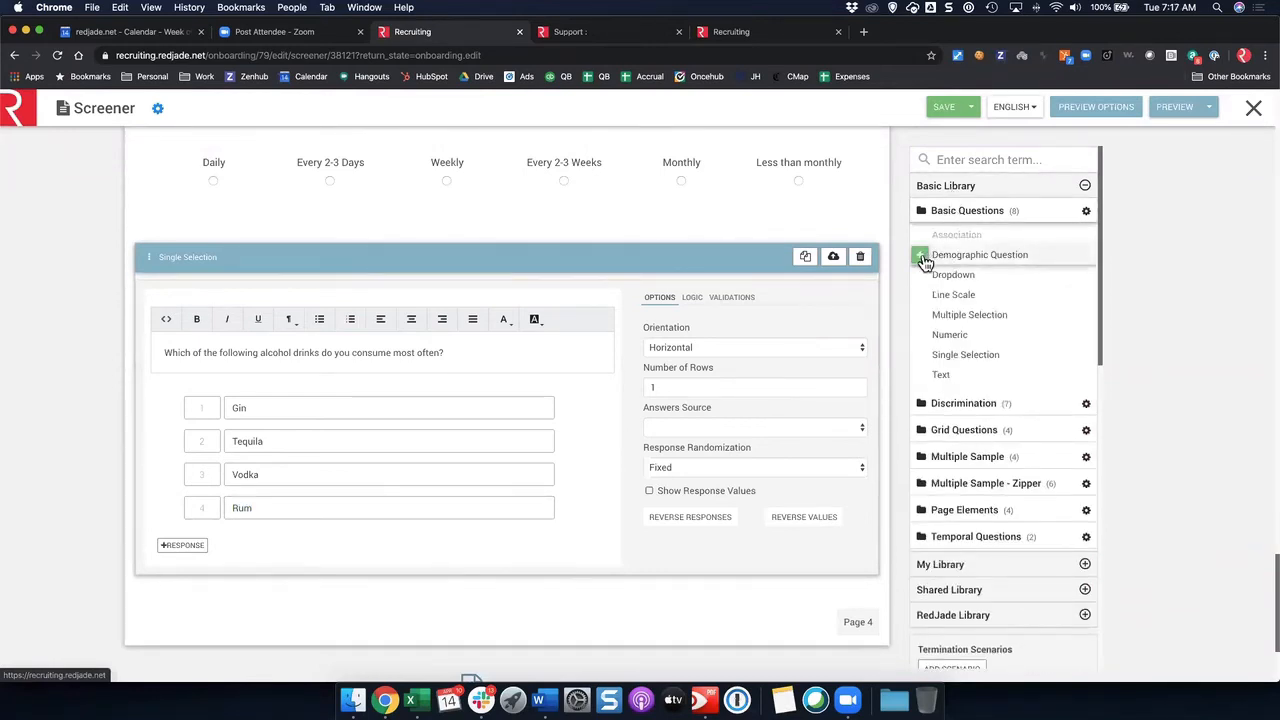
pyautogui.click(921, 259)
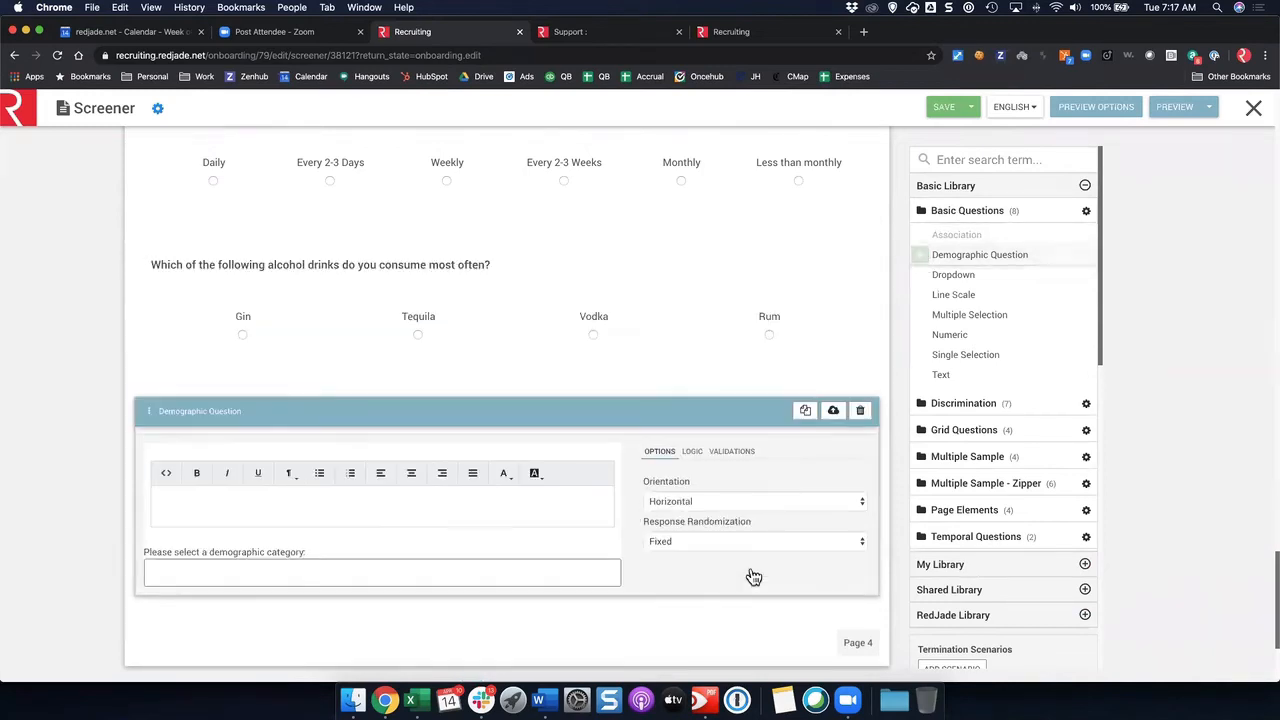
pyautogui.scroll(-2, 365, 482)
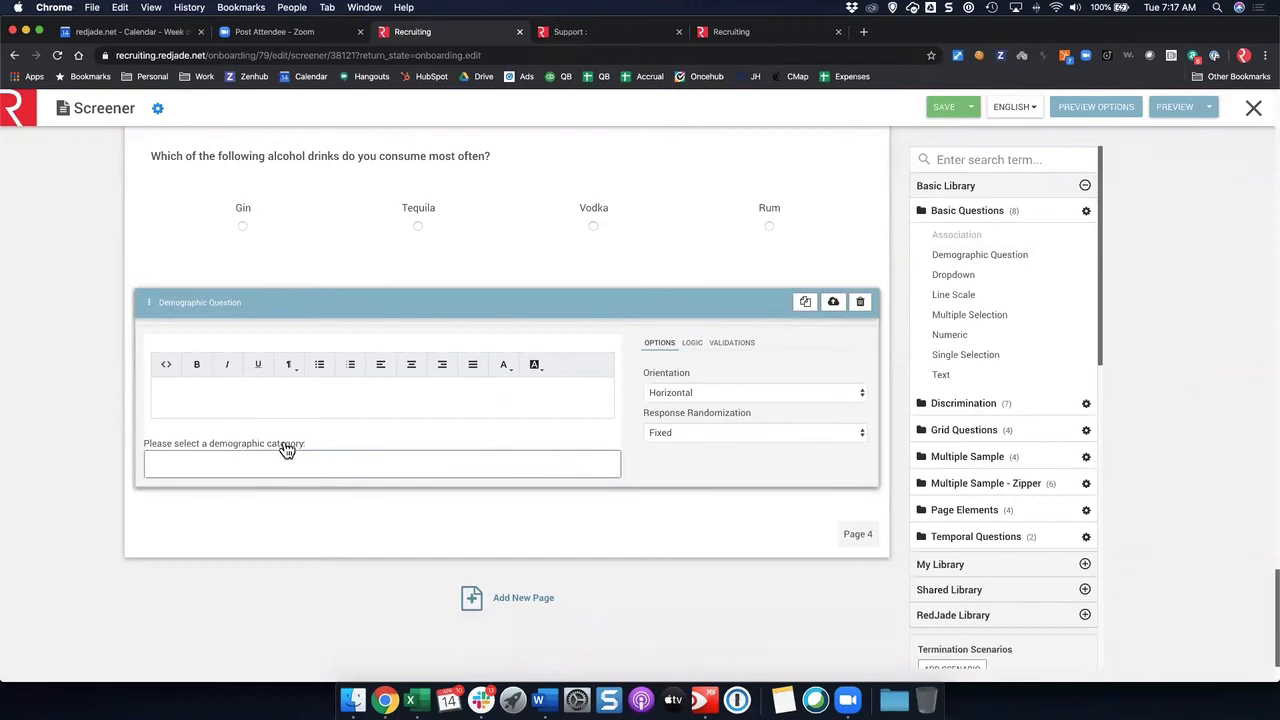
pyautogui.click(203, 464)
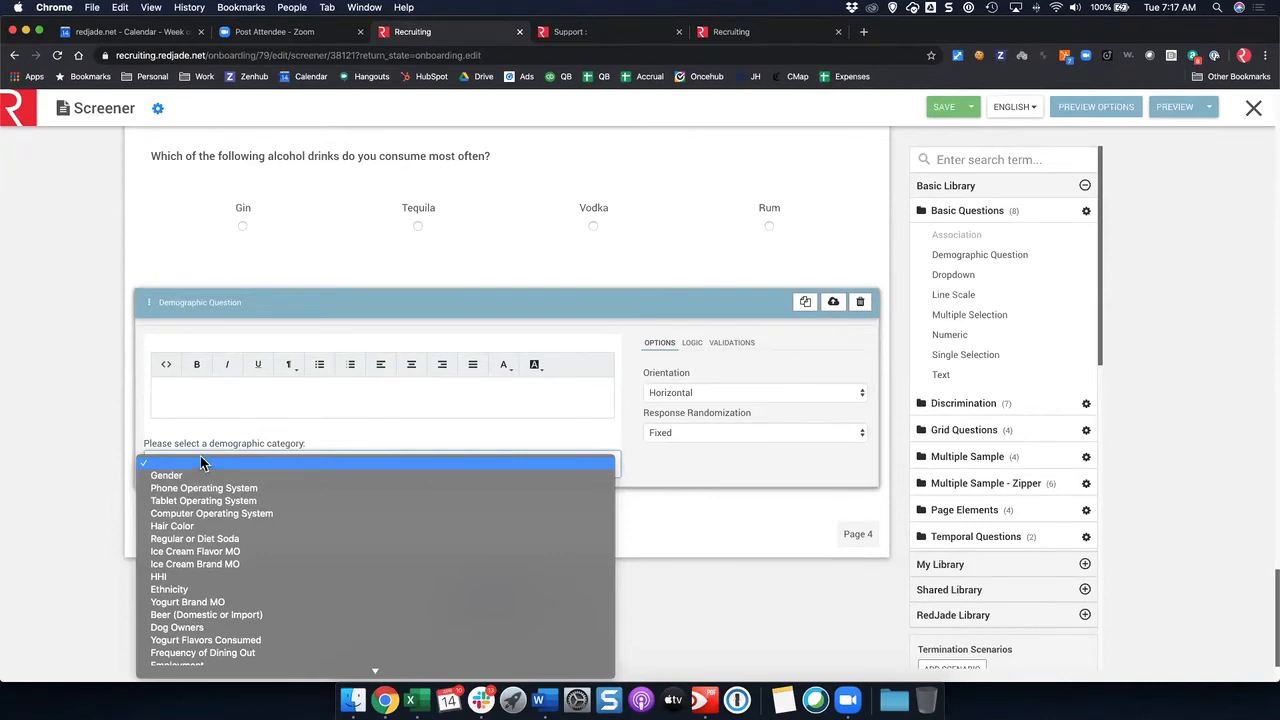
pyautogui.scroll(-2, 206, 498)
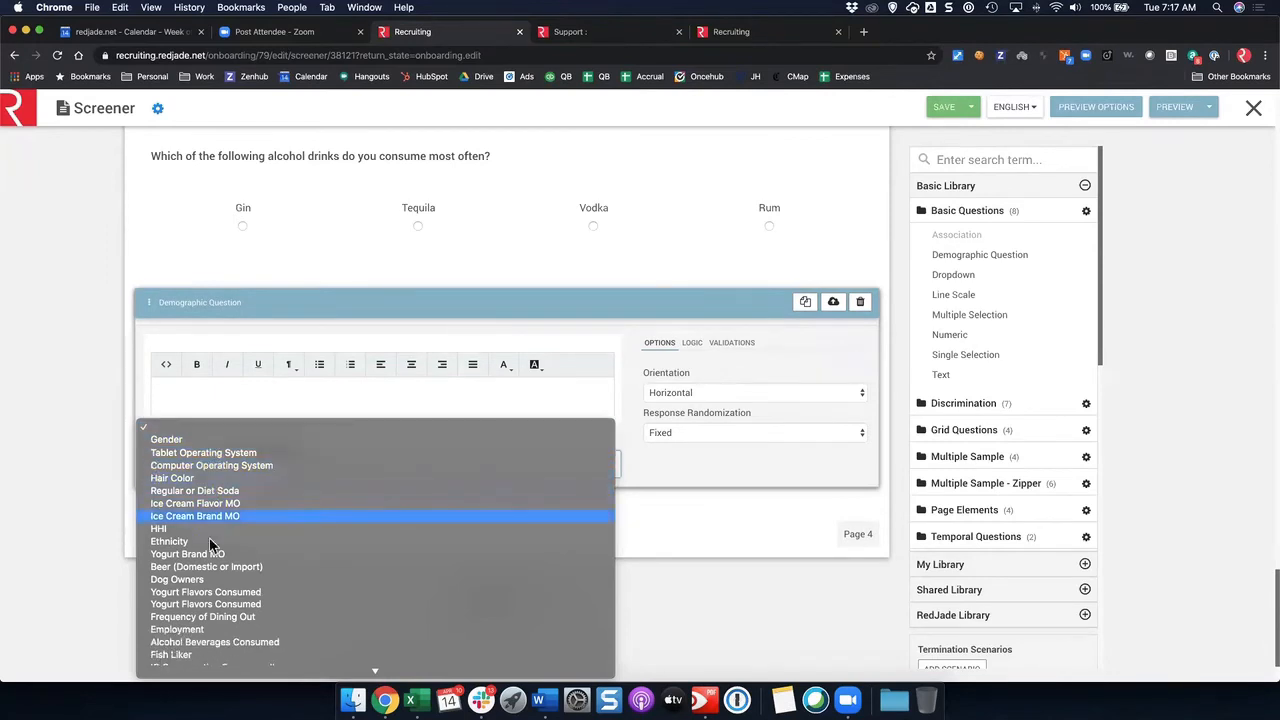
pyautogui.scroll(-10, 210, 545)
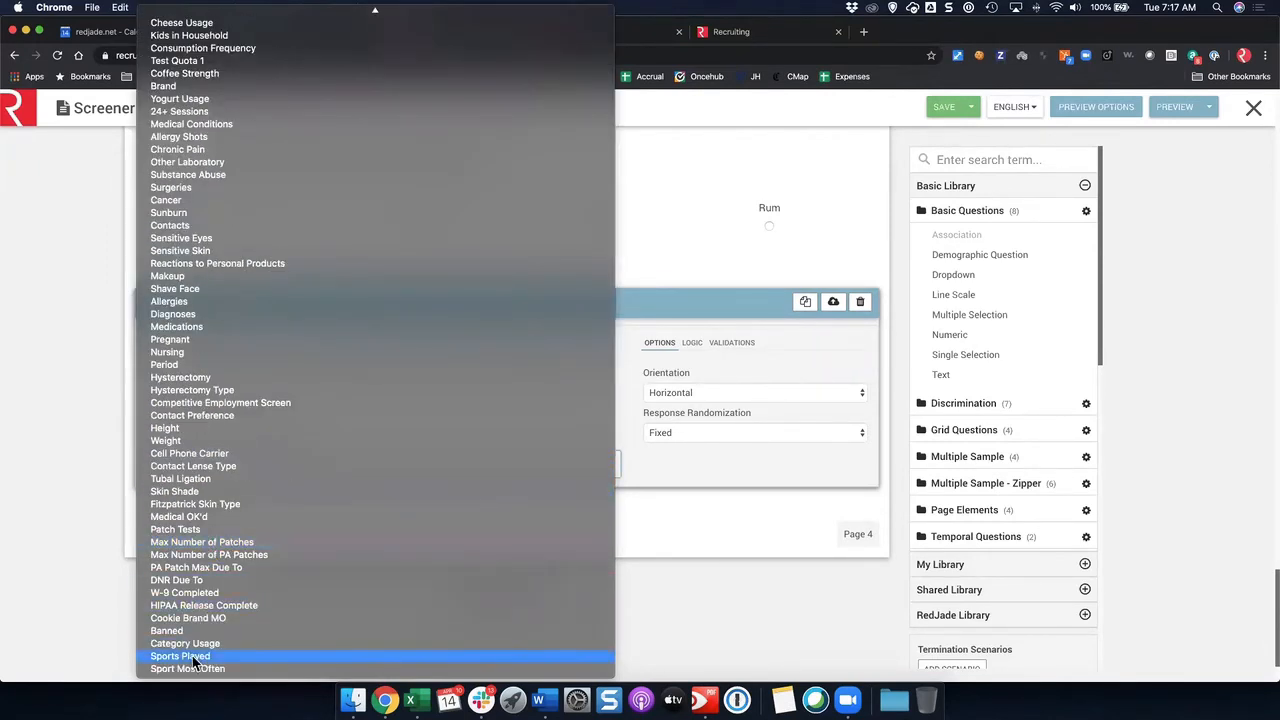
pyautogui.click(193, 658)
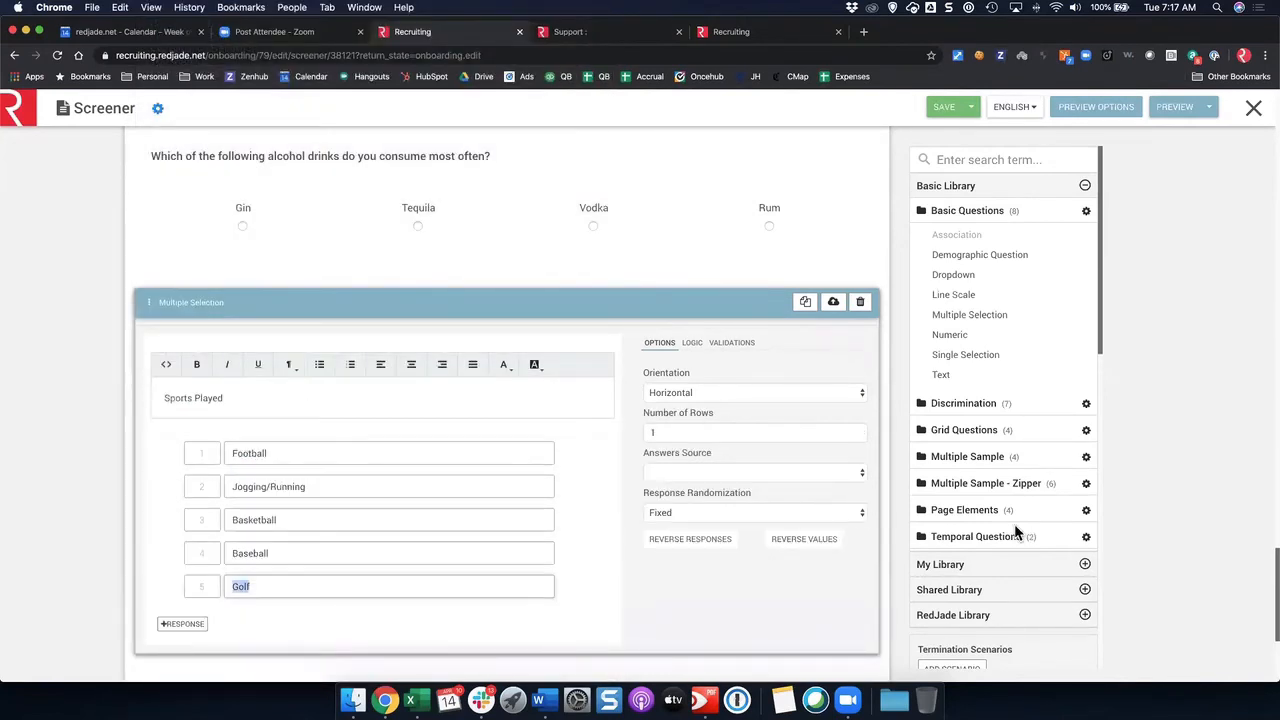
# - Expand the "Sports Played: Football" demographic assignment and examine its trigger question, answer condition and answers
pyautogui.scroll(-15, 1016, 528)
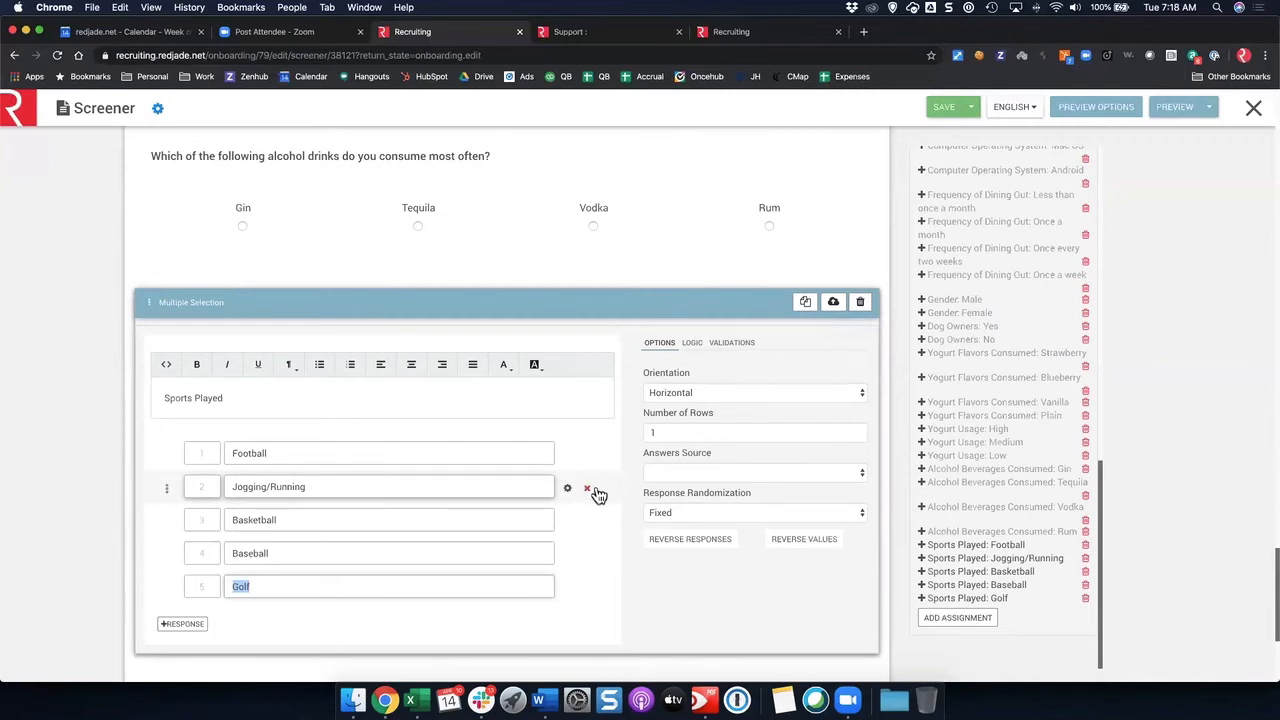
pyautogui.click(923, 546)
pyautogui.scroll(-5, 968, 580)
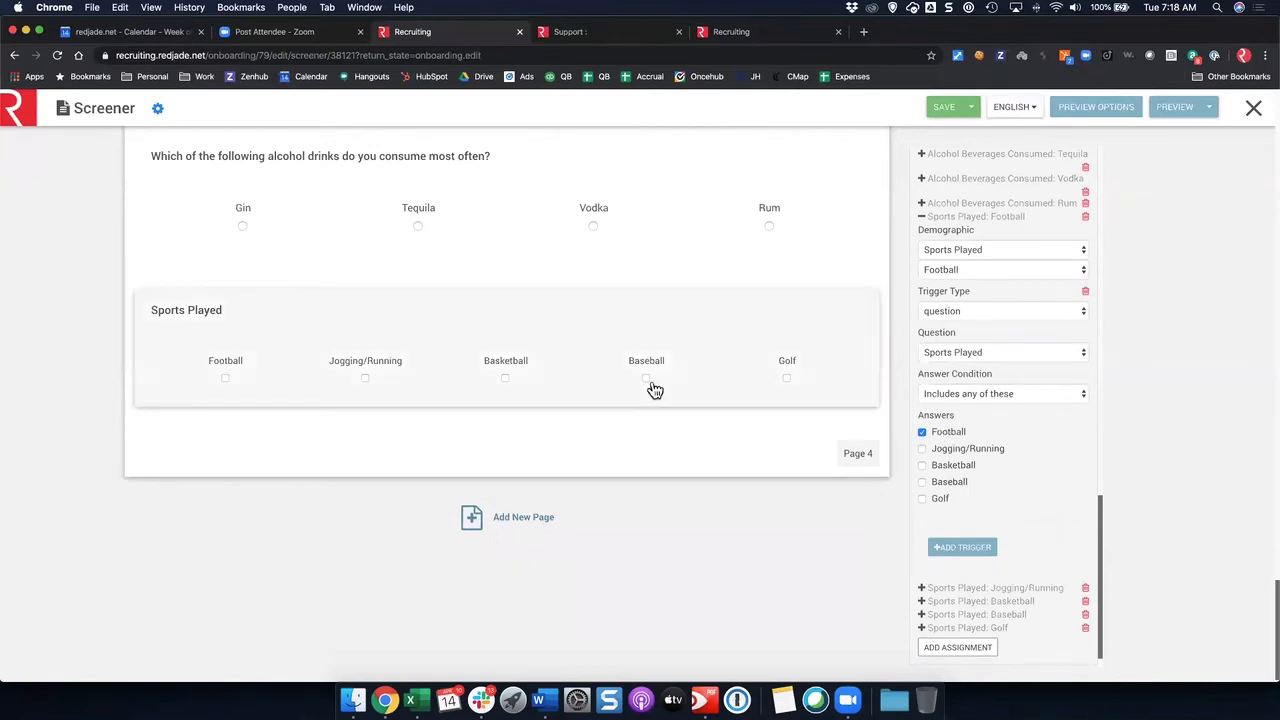
# - Reword the Sports Played question as "Which of the following sports do you play regularly?"
pyautogui.click(569, 391)
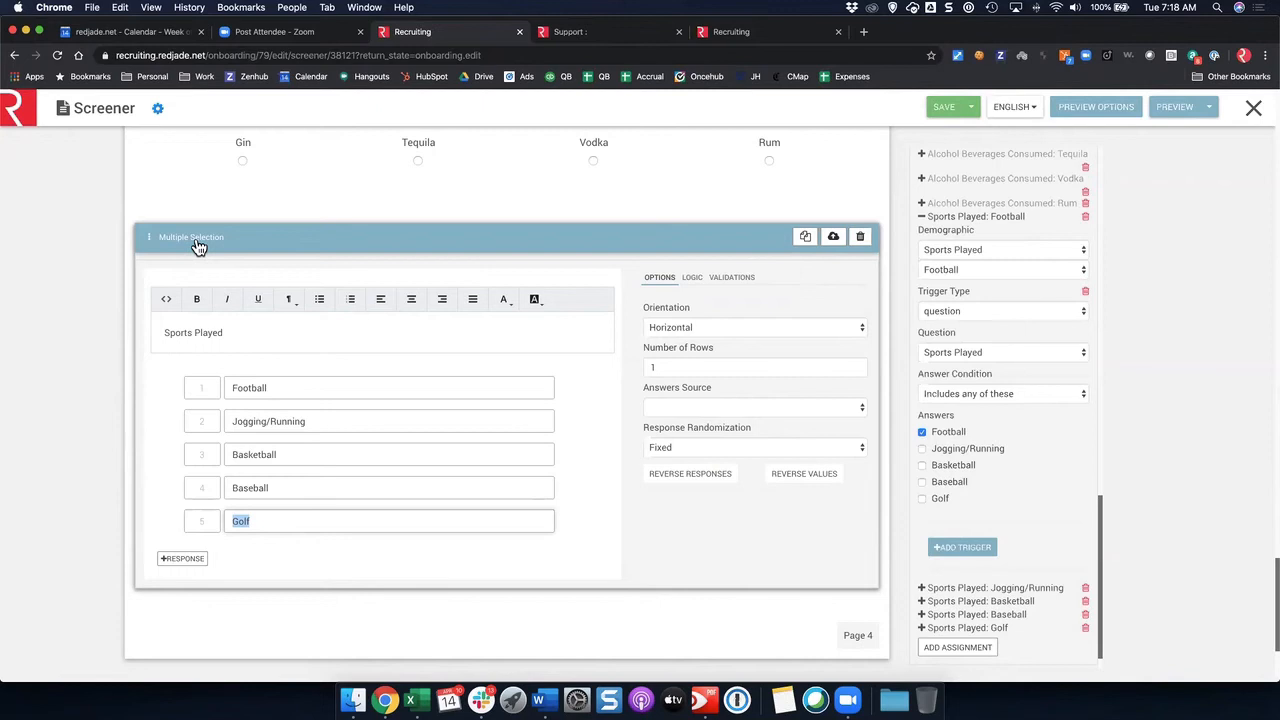
pyautogui.moveTo(155, 332); pyautogui.dragTo(244, 330)
pyautogui.write('Whic')
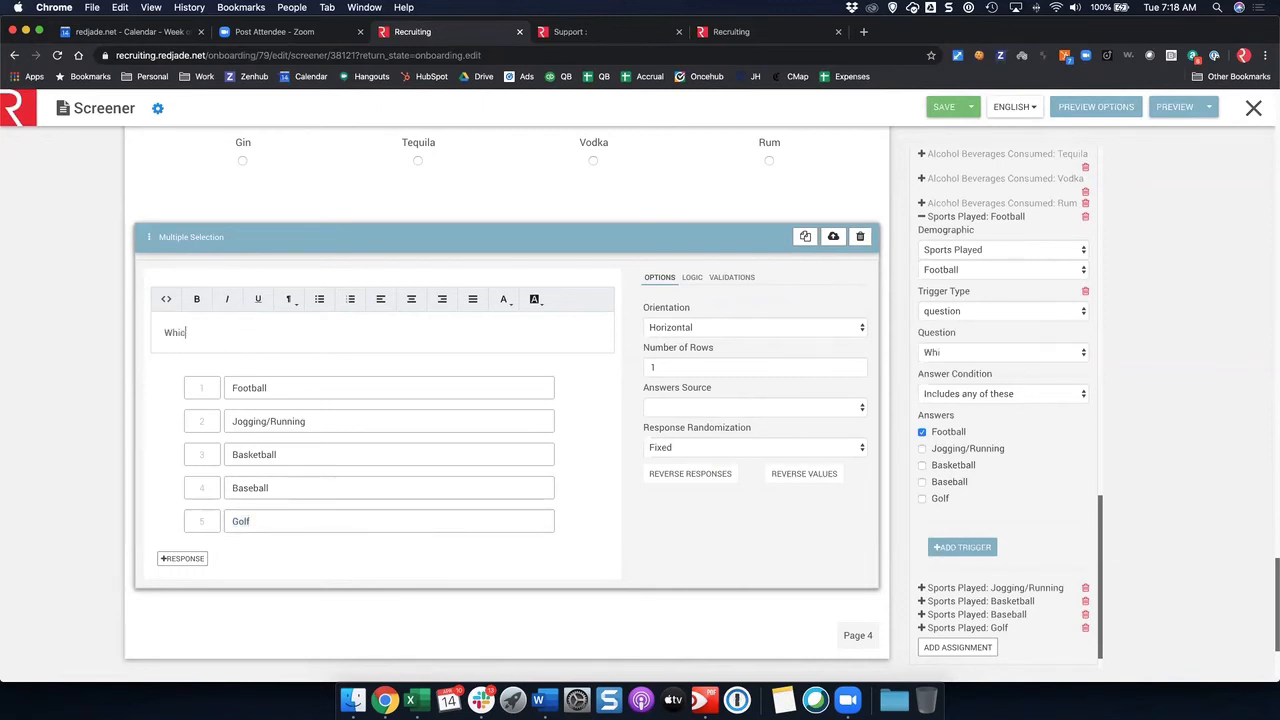
pyautogui.write('h of the following sports do you play regularly?')
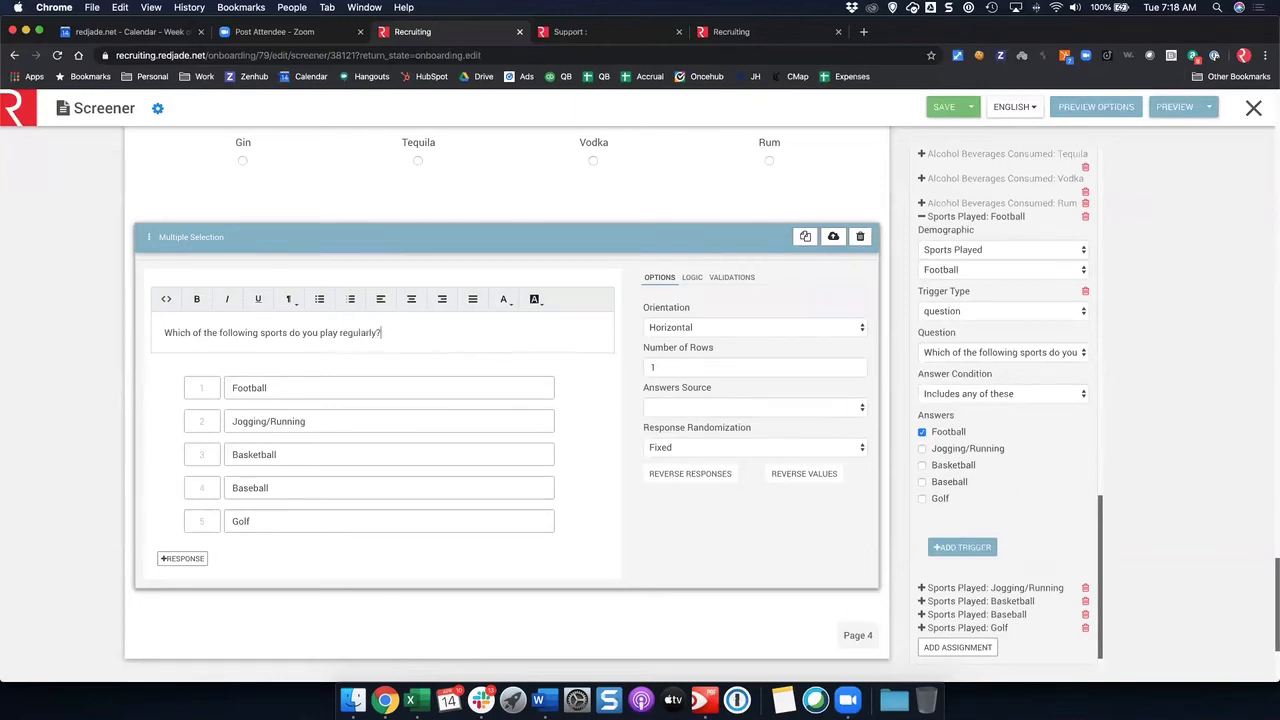
pyautogui.scroll(-1, 471, 451)
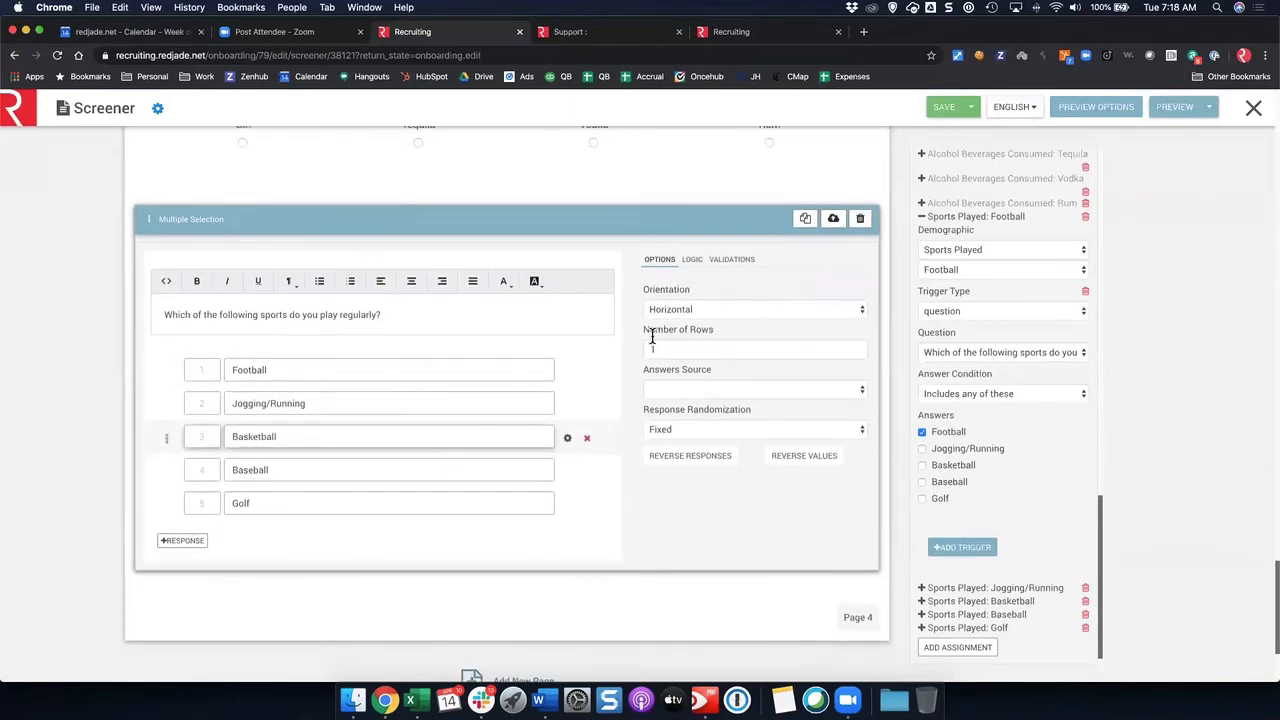
# - Add another demographic question below the sports question, using the Sport Most Often category
pyautogui.scroll(10, 1018, 300)
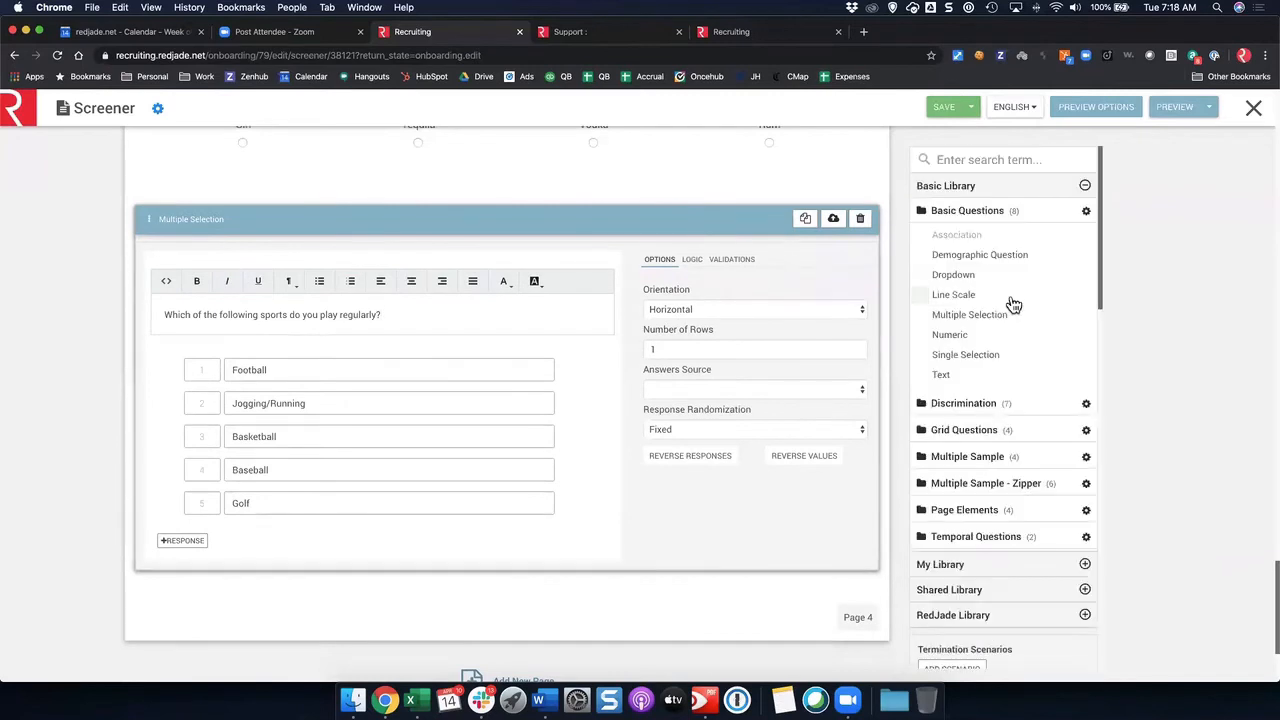
pyautogui.click(925, 258)
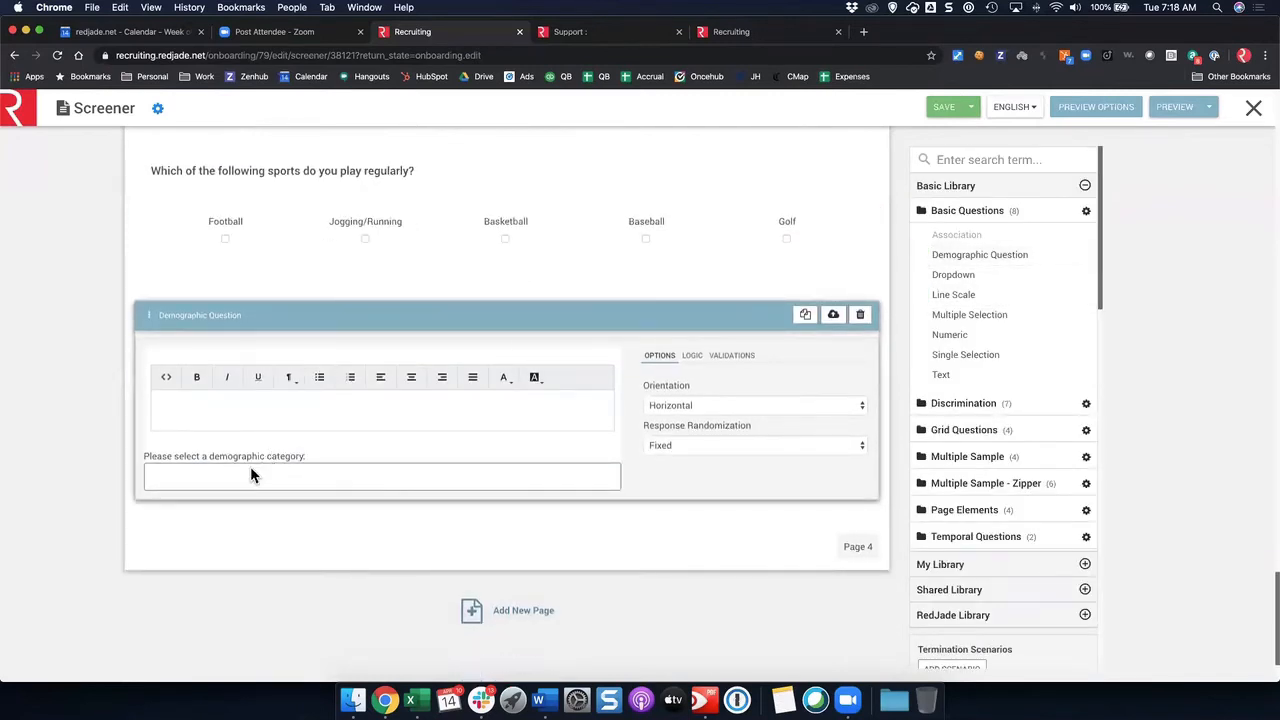
pyautogui.click(241, 477)
pyautogui.scroll(-10, 273, 627)
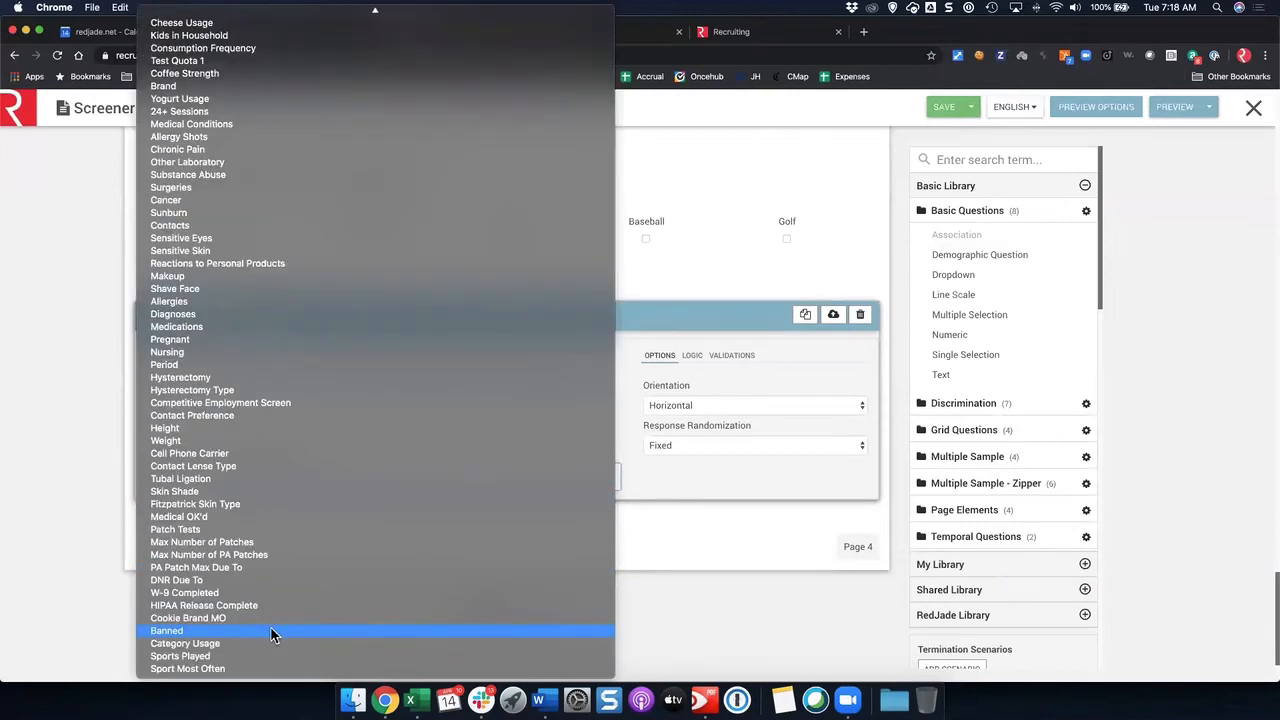
pyautogui.click(236, 666)
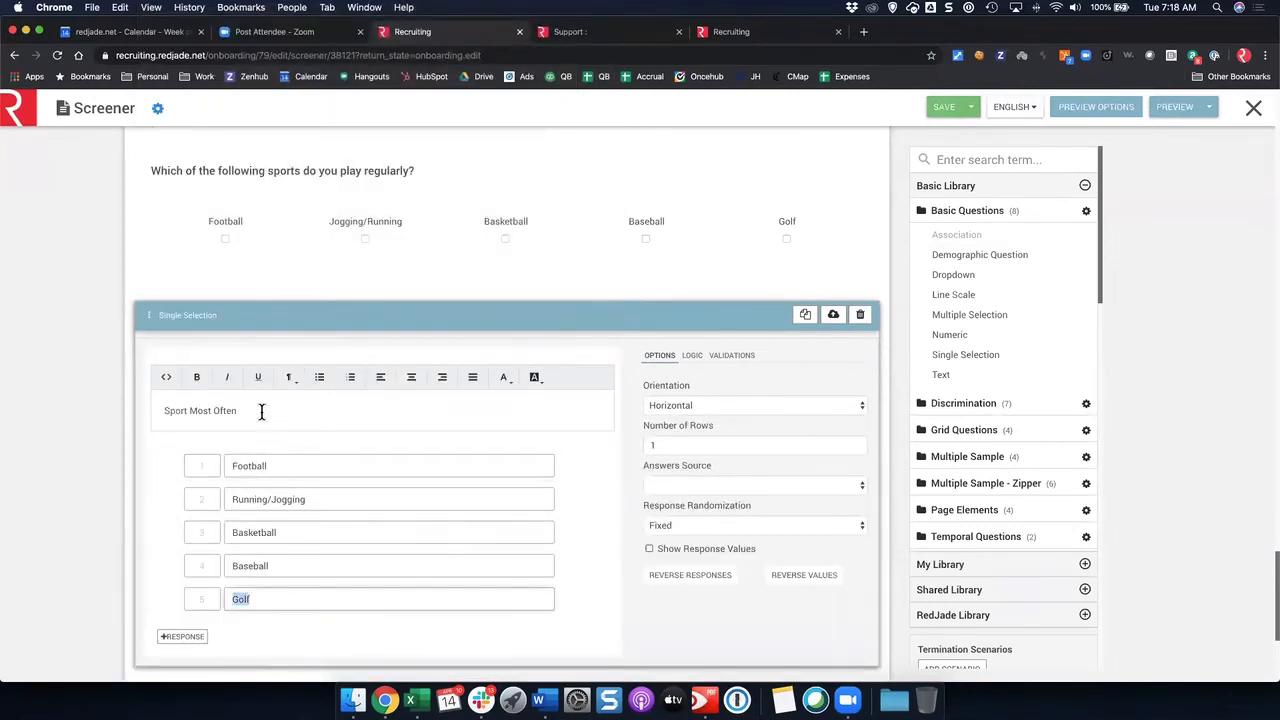
# - Reword the Sport Most Often question as "Which of the following sports do you play / participate in most often?"
pyautogui.moveTo(260, 411); pyautogui.dragTo(106, 397)
pyautogui.write('Which of the following s')
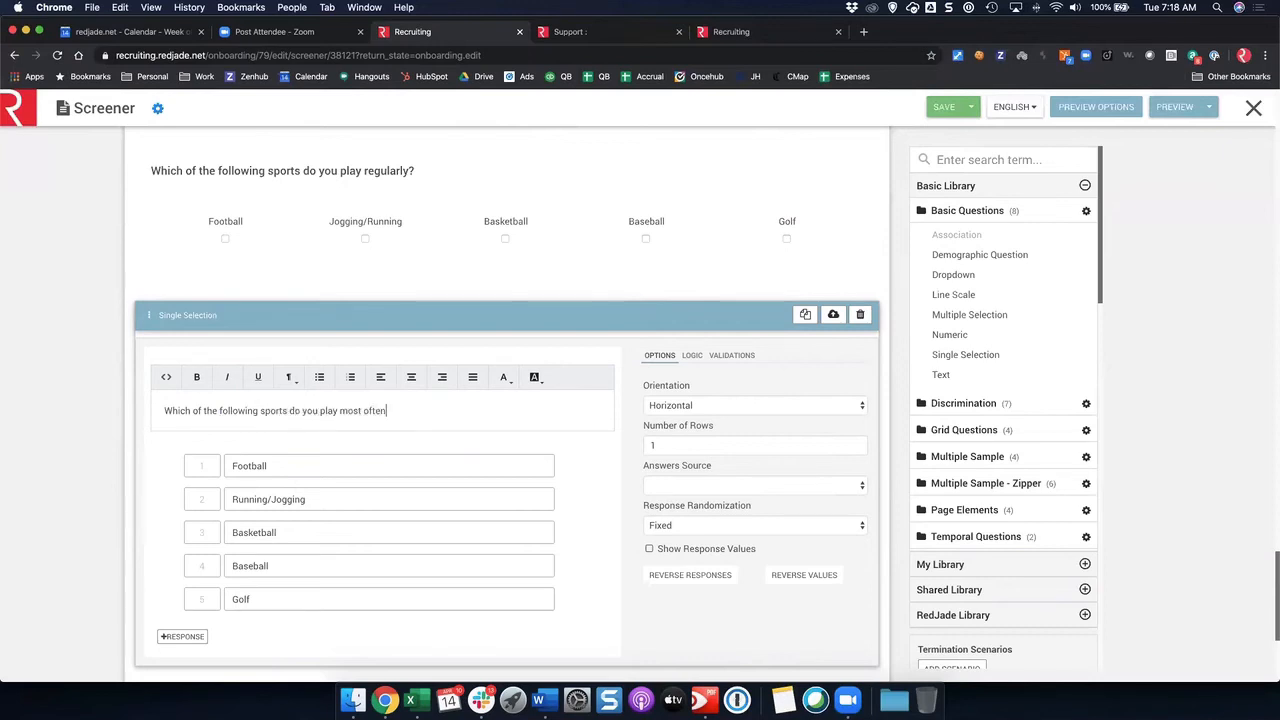
pyautogui.click(338, 409)
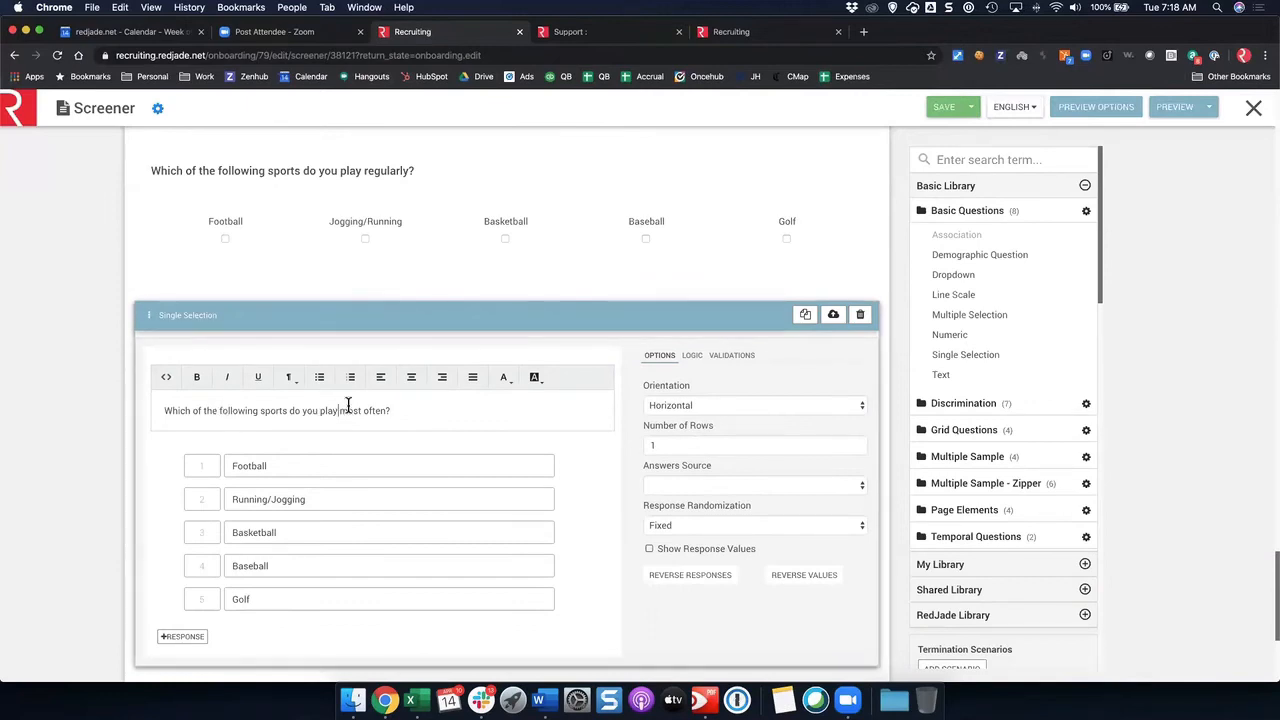
pyautogui.write('/ participate in')
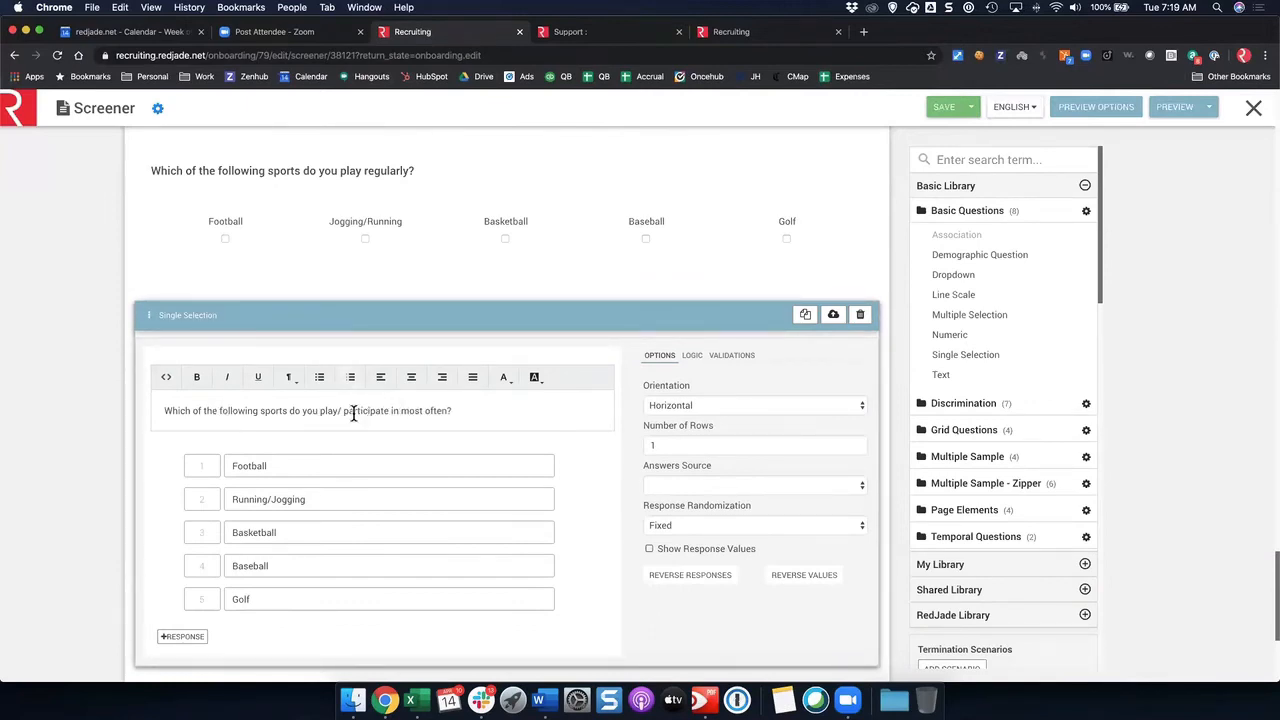
pyautogui.click(339, 410)
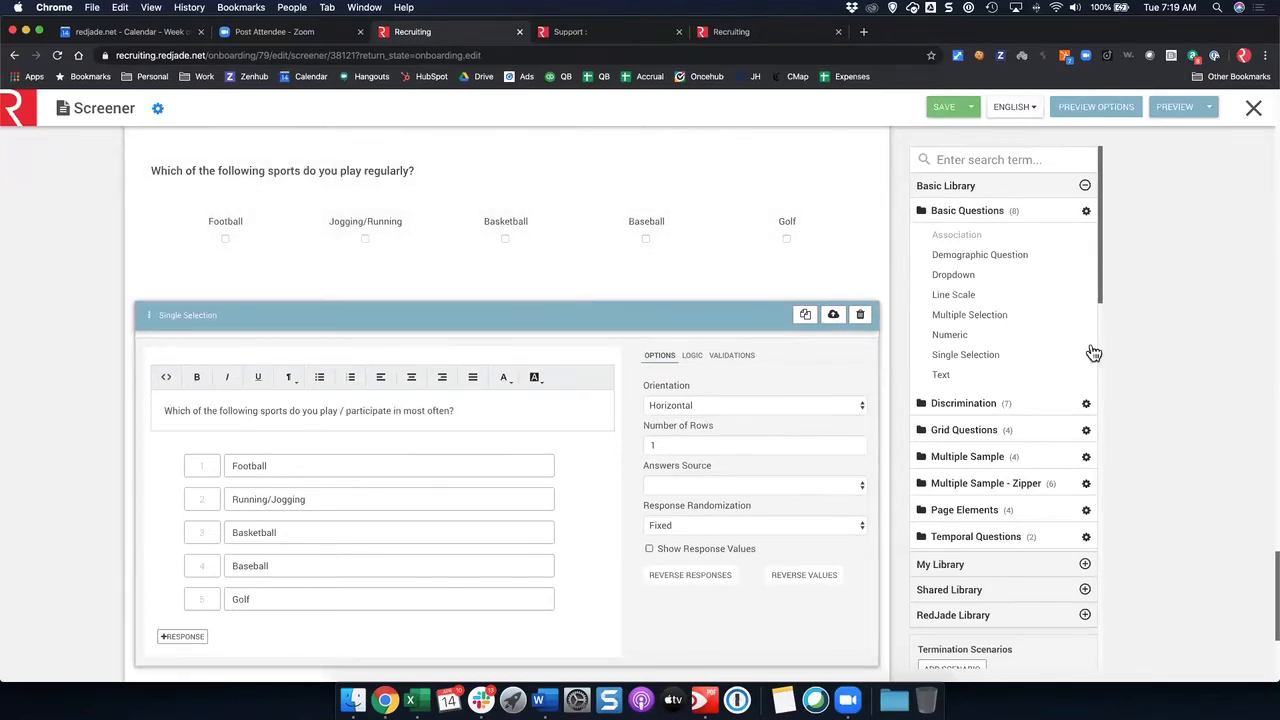
# - Expand the "Sport Most Often: Football" demographic assignment and examine its trigger question and answer condition
pyautogui.scroll(-15, 1045, 410)
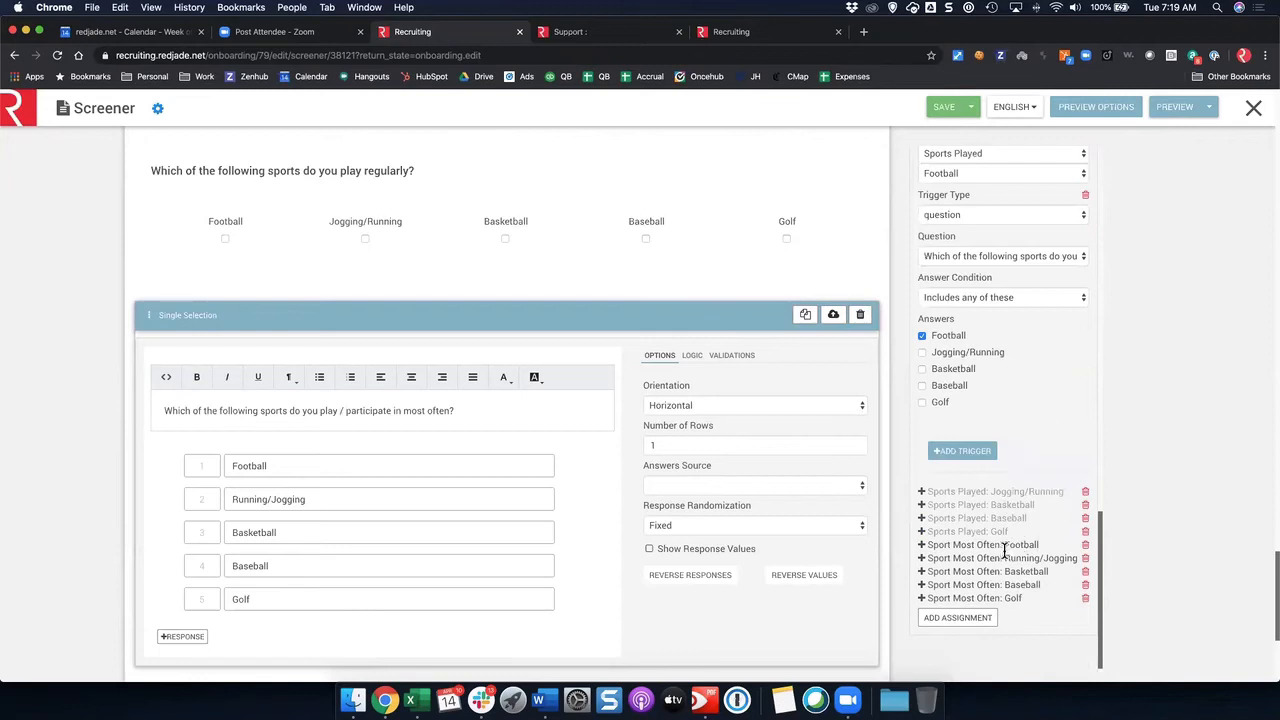
pyautogui.click(928, 545)
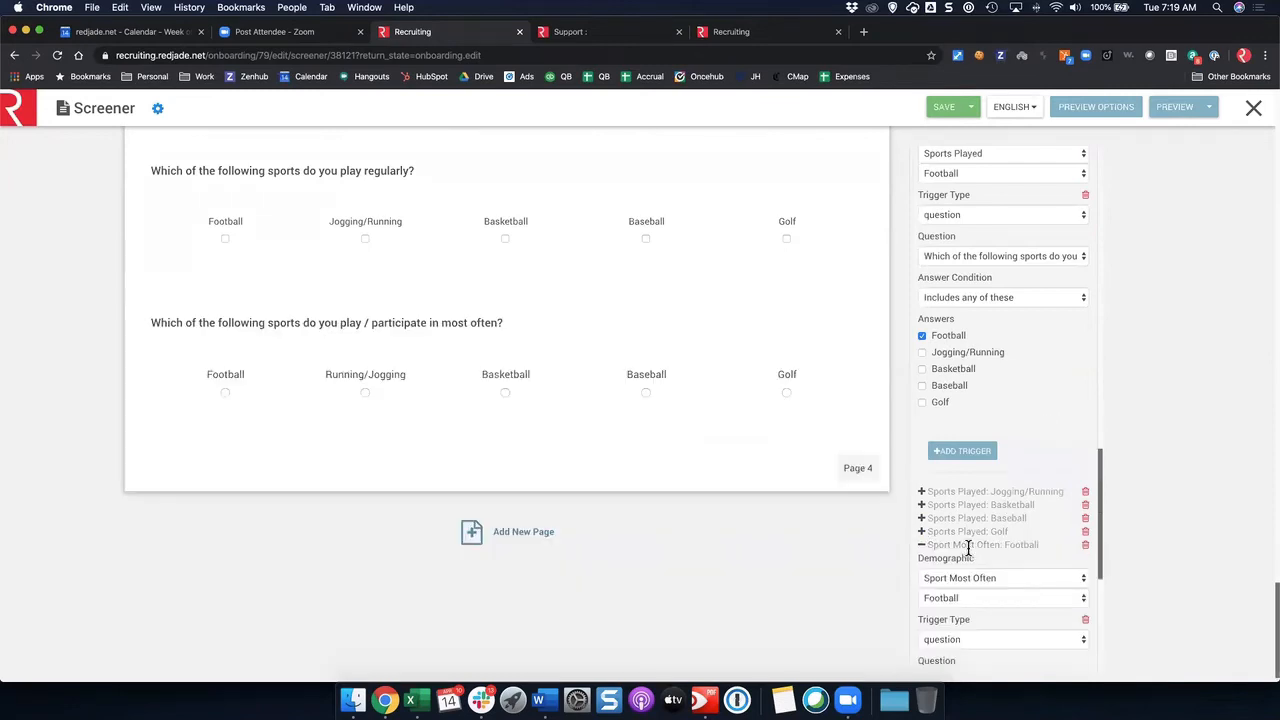
pyautogui.scroll(-4, 970, 500)
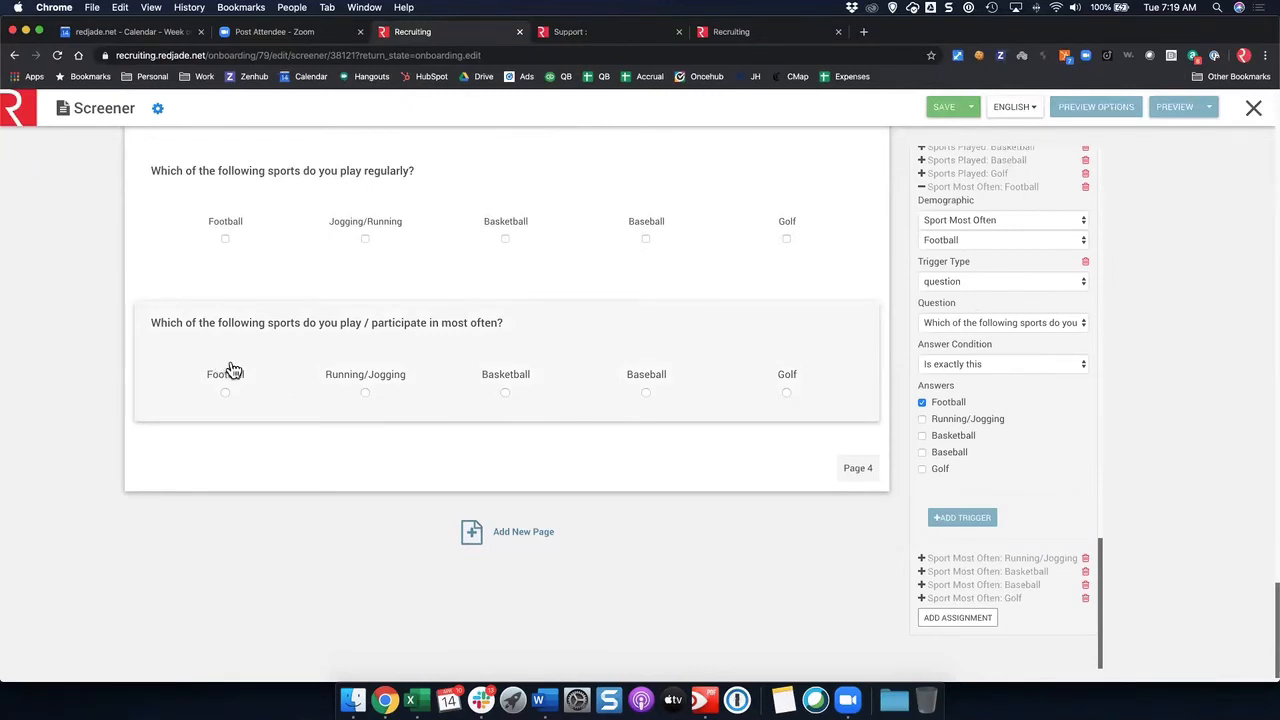
# - Save and close the screener, and open the Subjects area
pyautogui.click(940, 107)
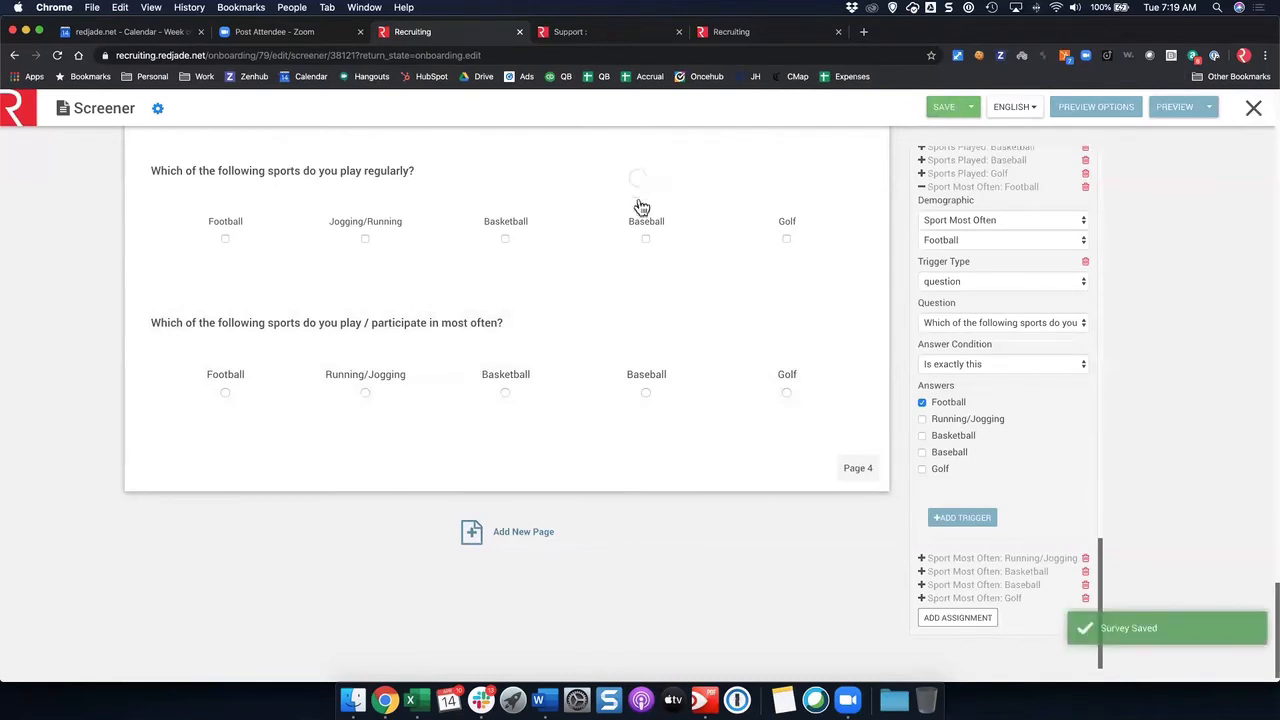
pyautogui.click(1255, 109)
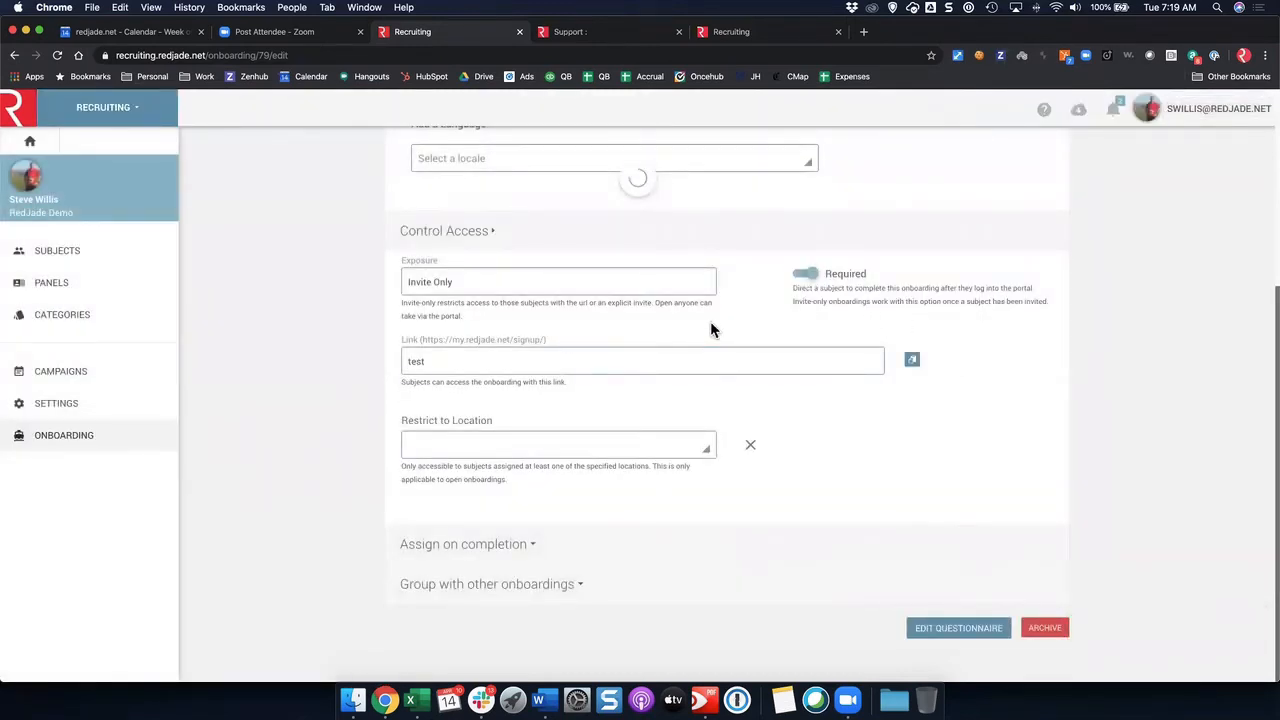
pyautogui.click(87, 256)
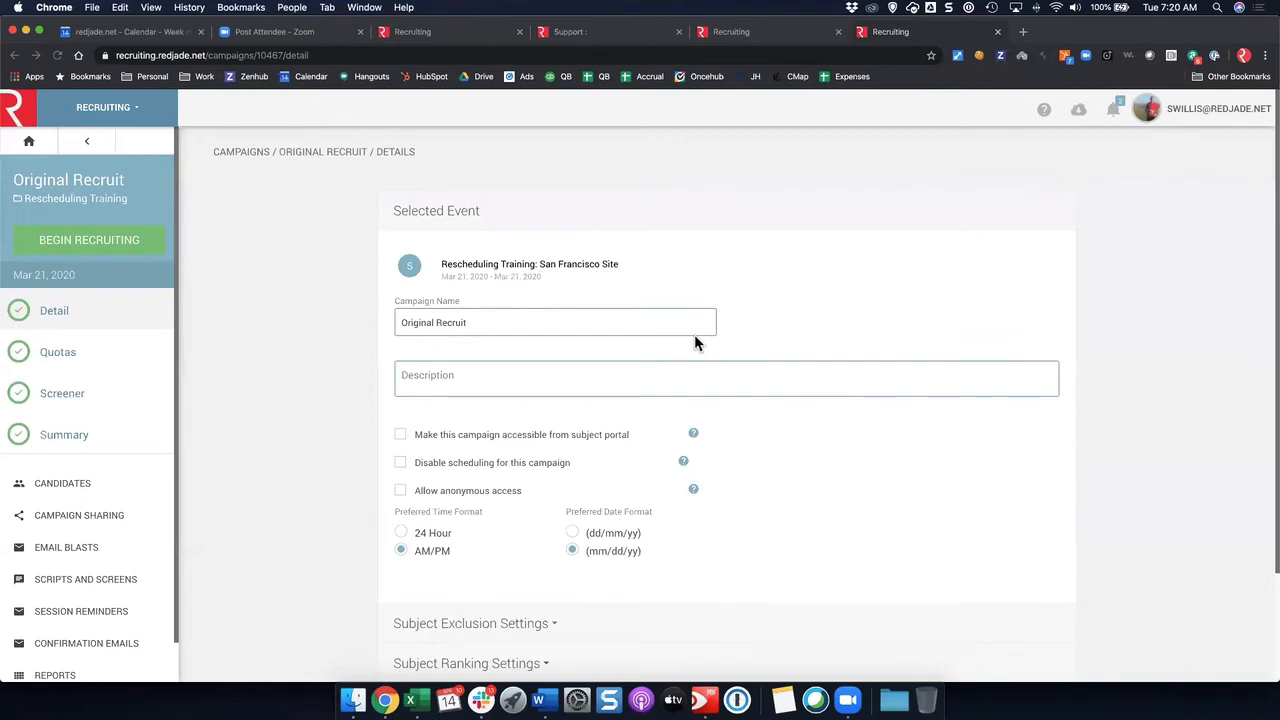
# - Expand the Original Recruit campaign's custom filters and examine the demographic, location and same-household filters with the qualifying subjects total
pyautogui.scroll(-1, 680, 330)
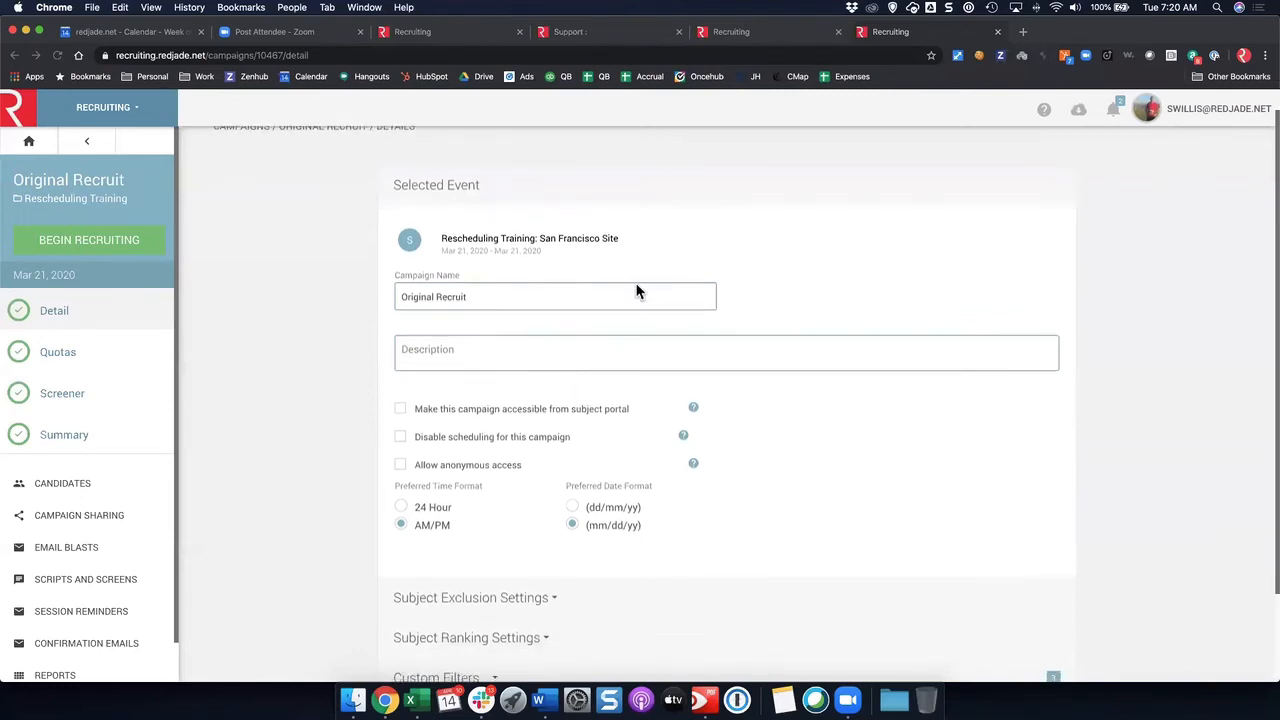
pyautogui.scroll(-3, 600, 335)
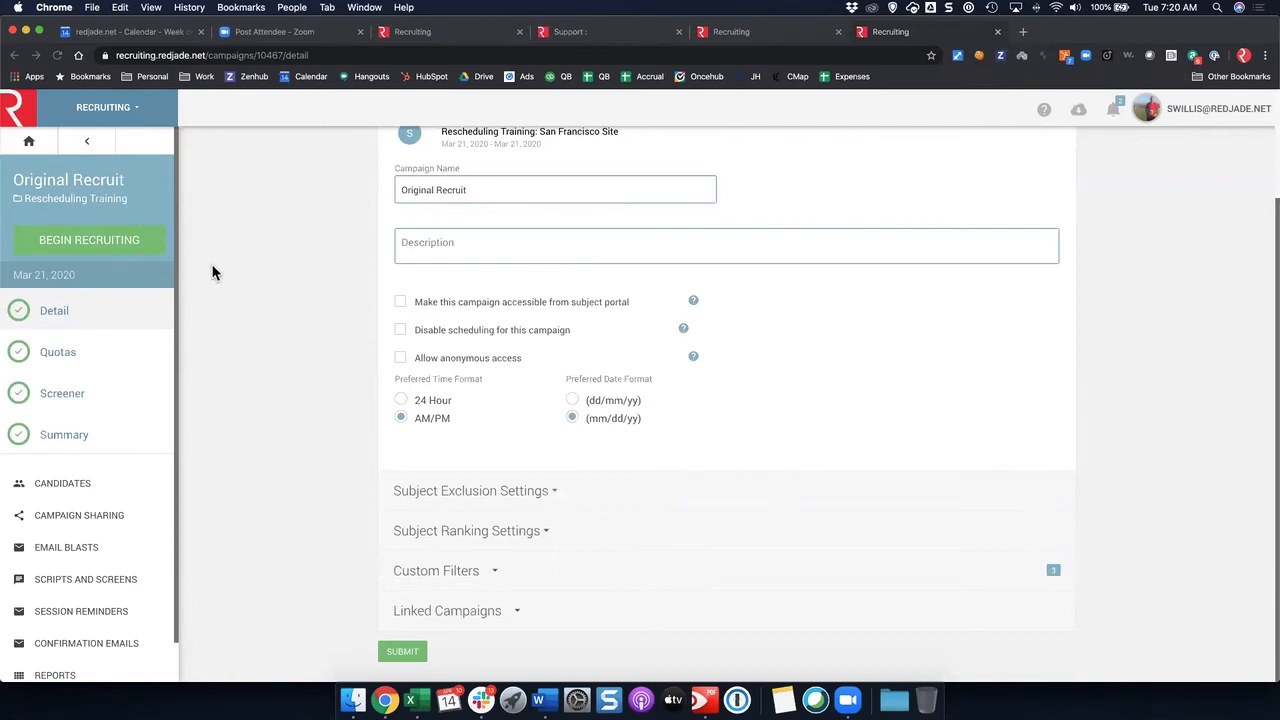
pyautogui.click(457, 575)
pyautogui.click(457, 575)
pyautogui.click(457, 575)
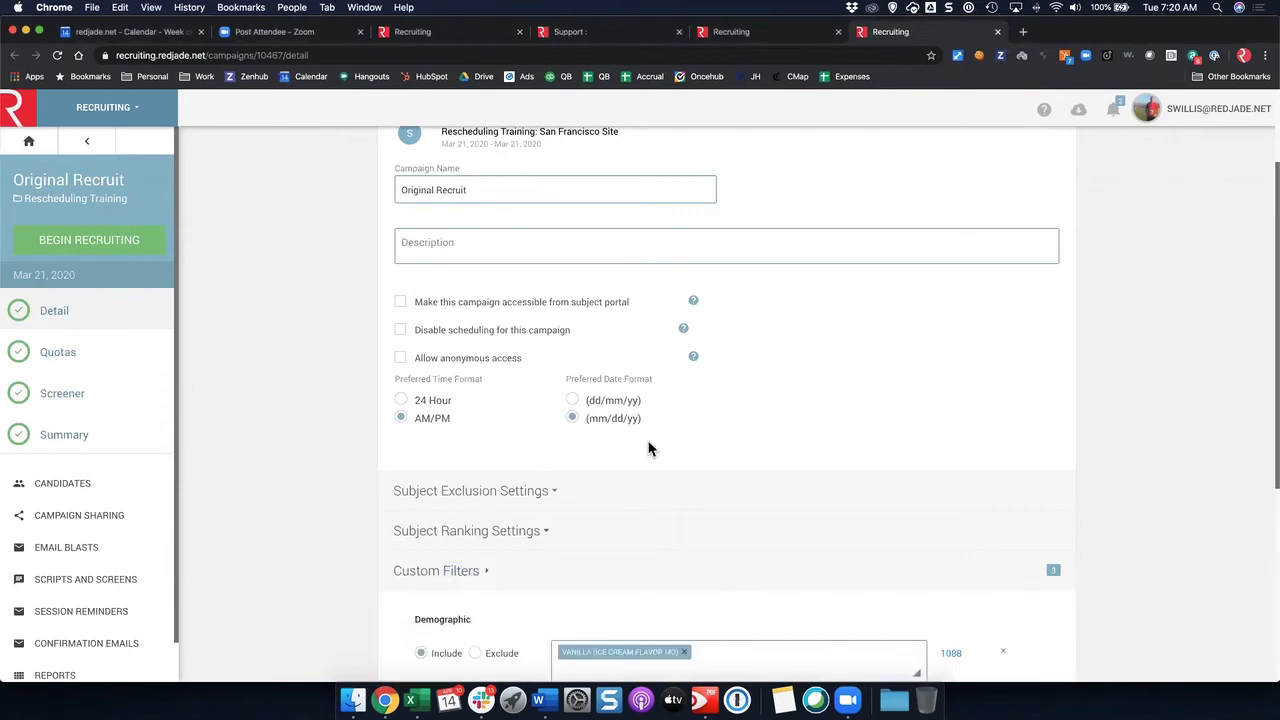
pyautogui.scroll(-5, 648, 449)
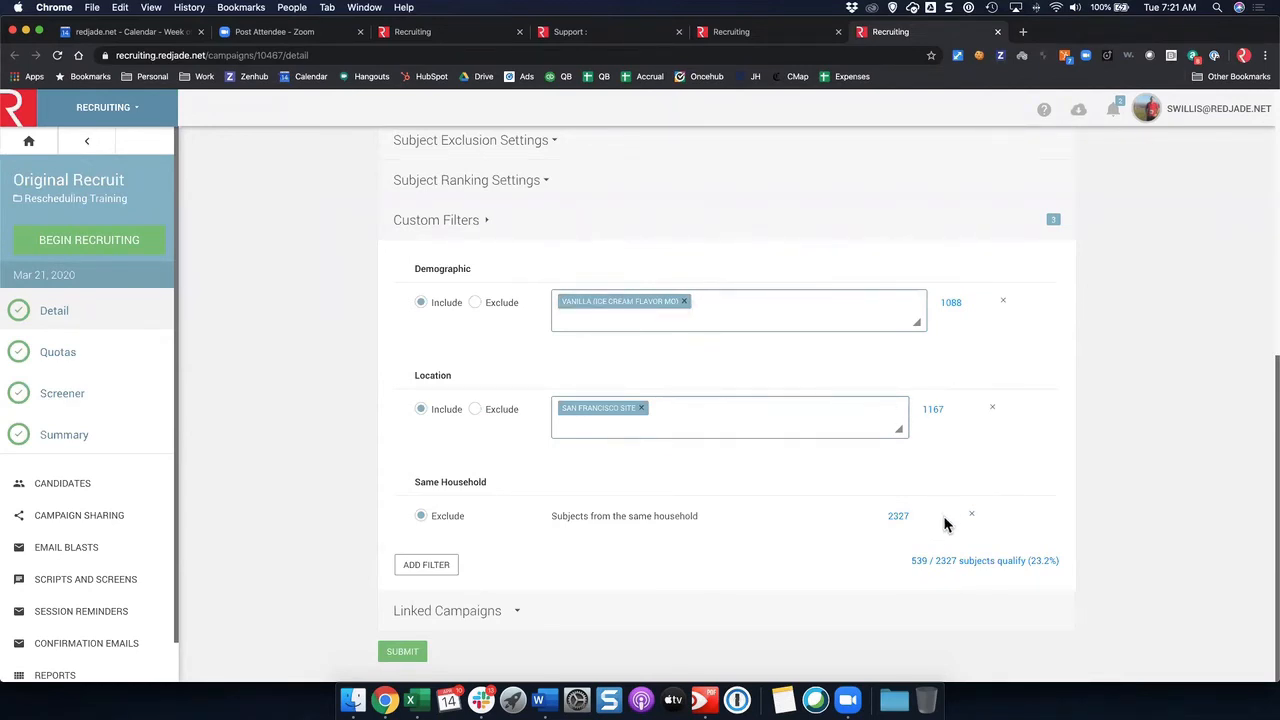
pyautogui.doubleClick(920, 561)
pyautogui.click(952, 581)
# - View the support site's webinar and training video listings, and return to the Original Recruit campaign details in the earlier Recruiting tab
pyautogui.click(590, 38)
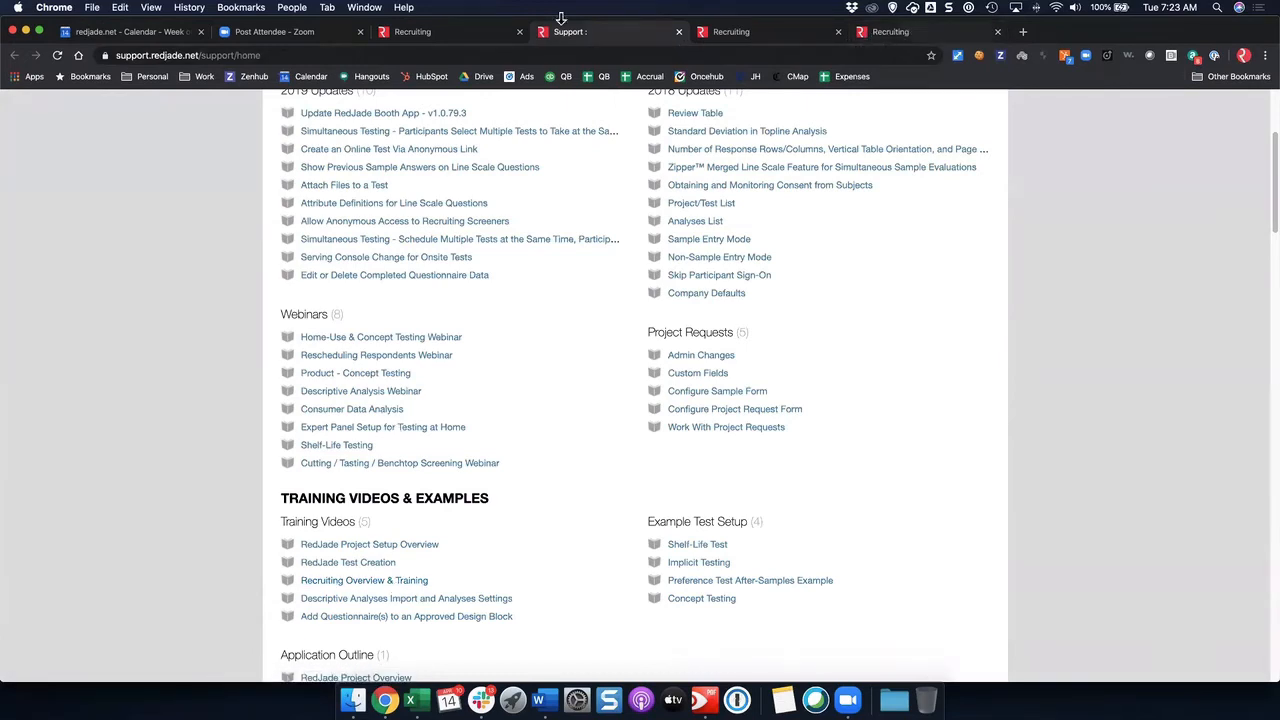
pyautogui.click(890, 33)
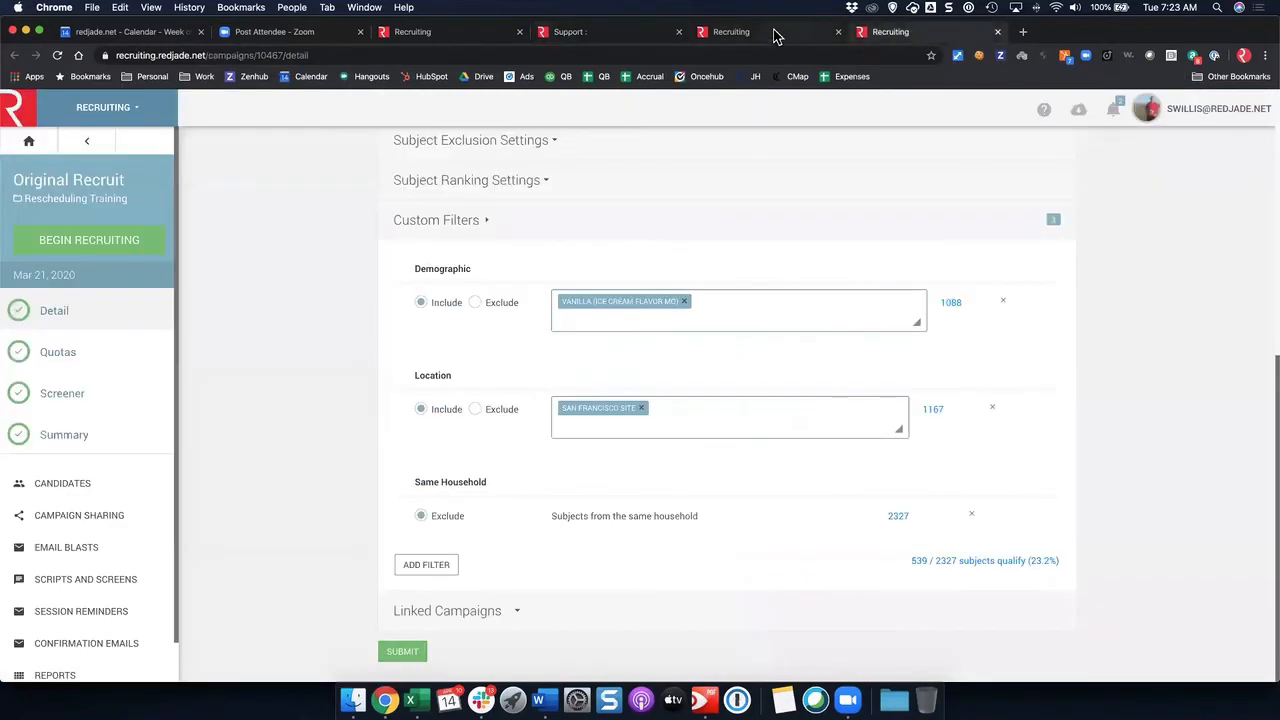
pyautogui.click(752, 37)
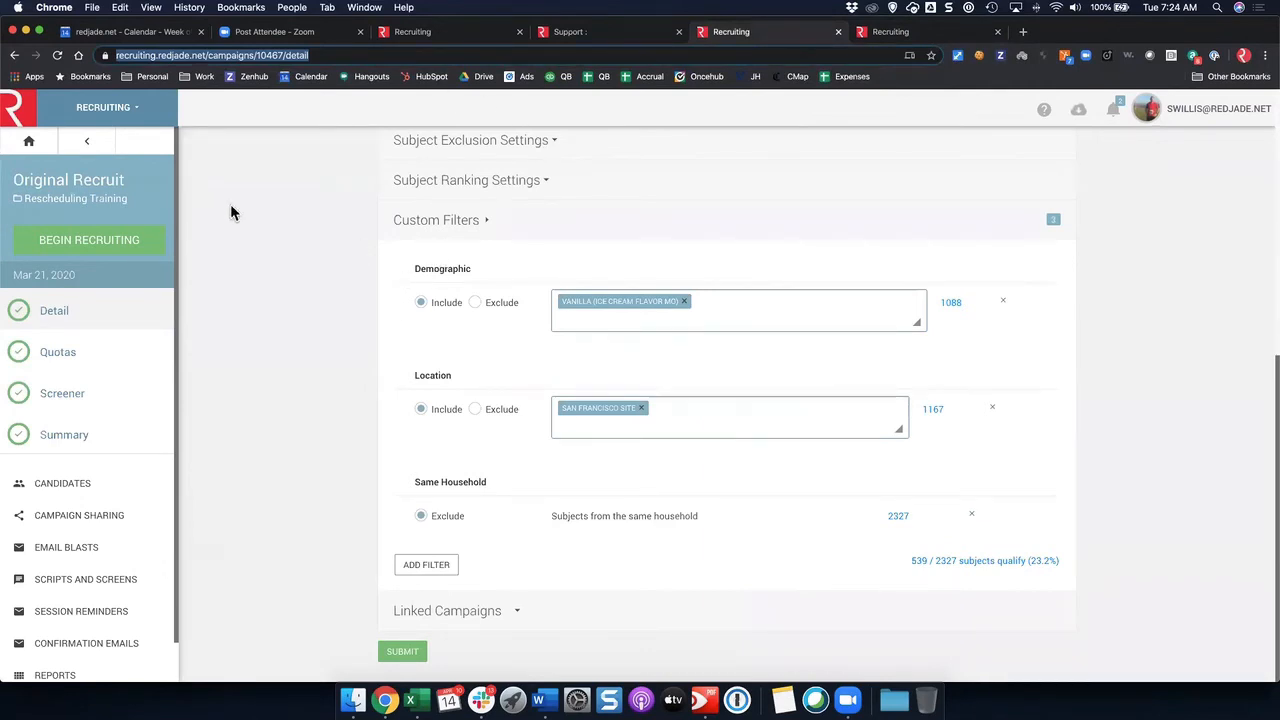
# - Open the campaign summary, follow its test wizard link in a separate tab, and view the wizard's Location stage
pyautogui.click(114, 436)
pyautogui.rightClick(1105, 156)
pyautogui.click(1115, 161)
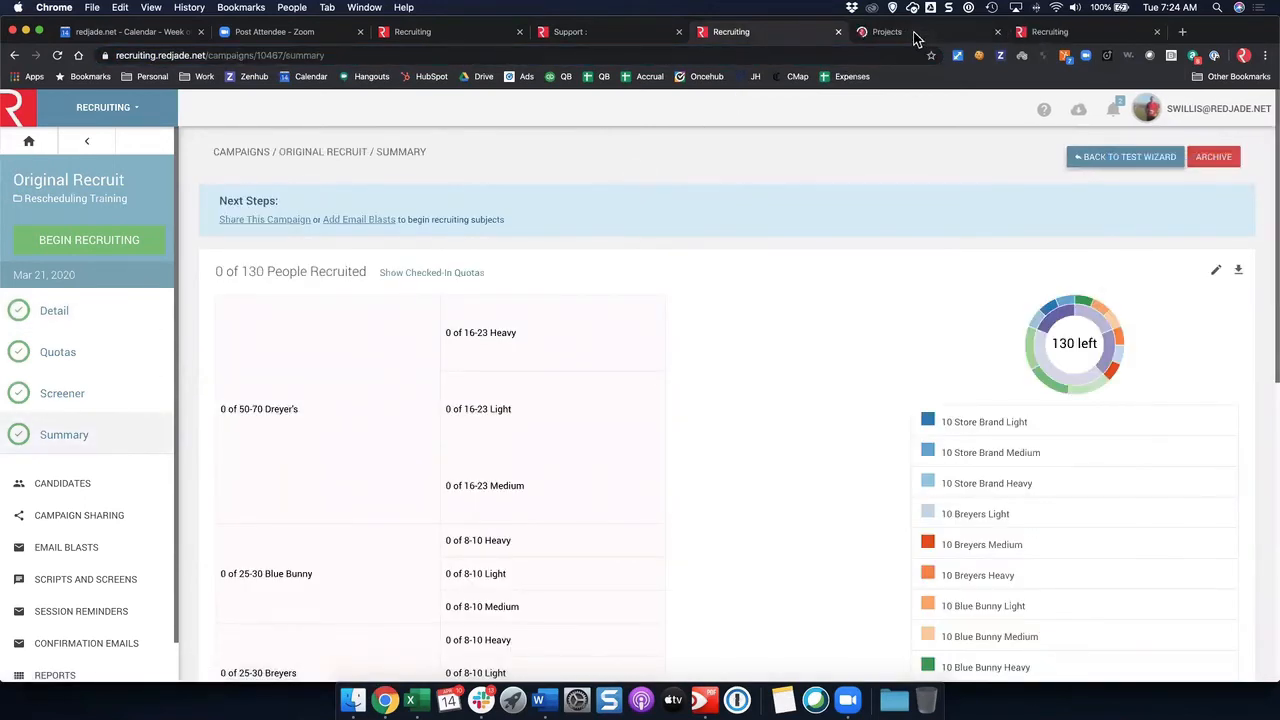
pyautogui.click(912, 32)
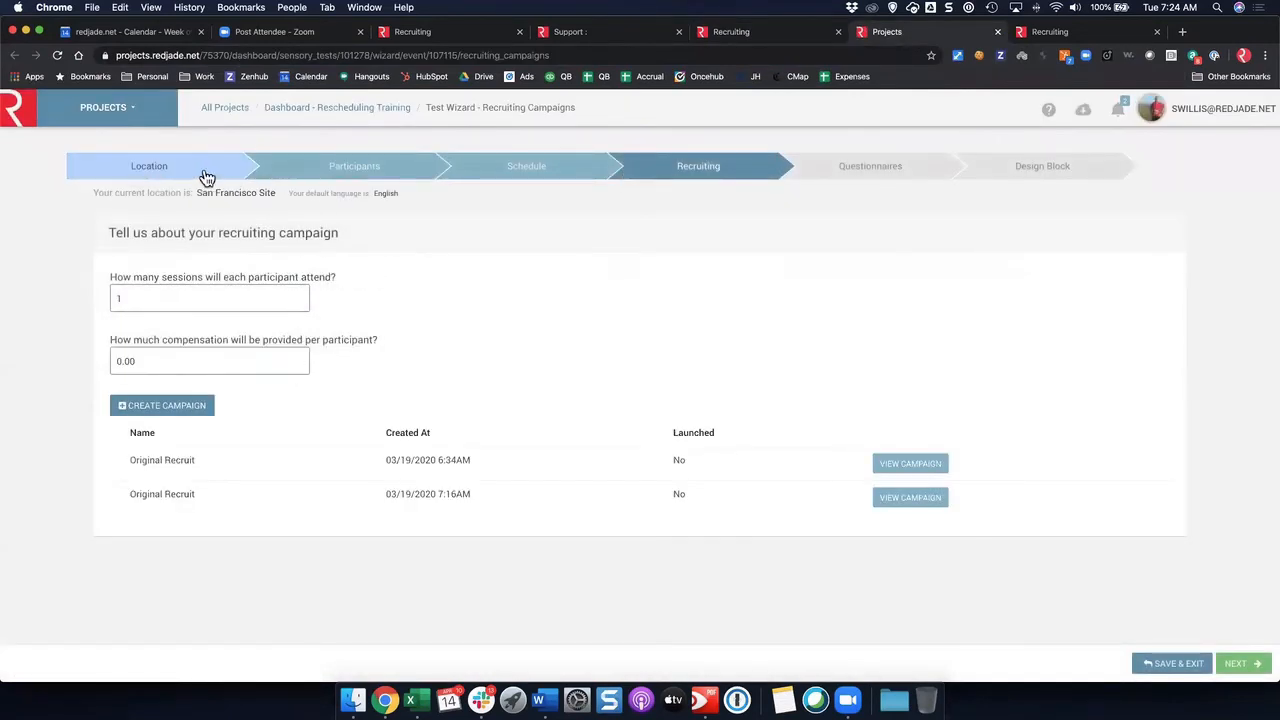
pyautogui.click(204, 177)
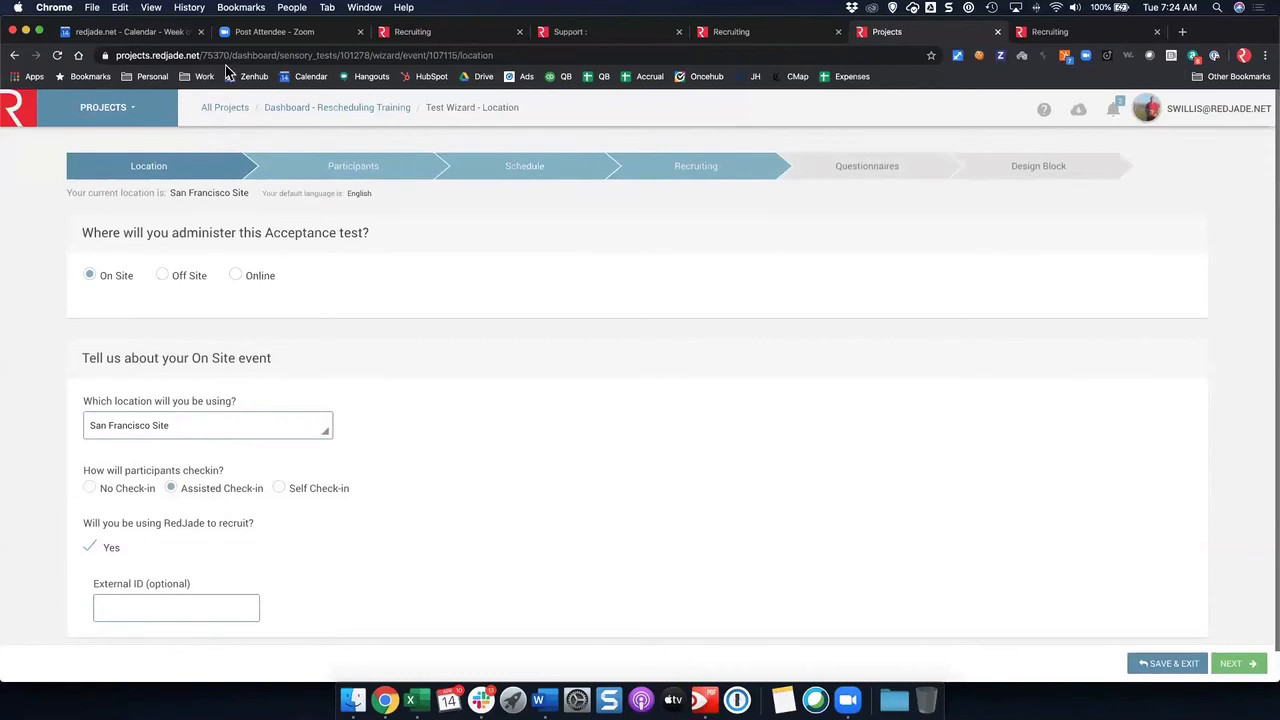
# - In the wizard's schedule, start a reservation on April 14, 2020 for Booth Area 1, ending at 02:24 PM
pyautogui.click(546, 163)
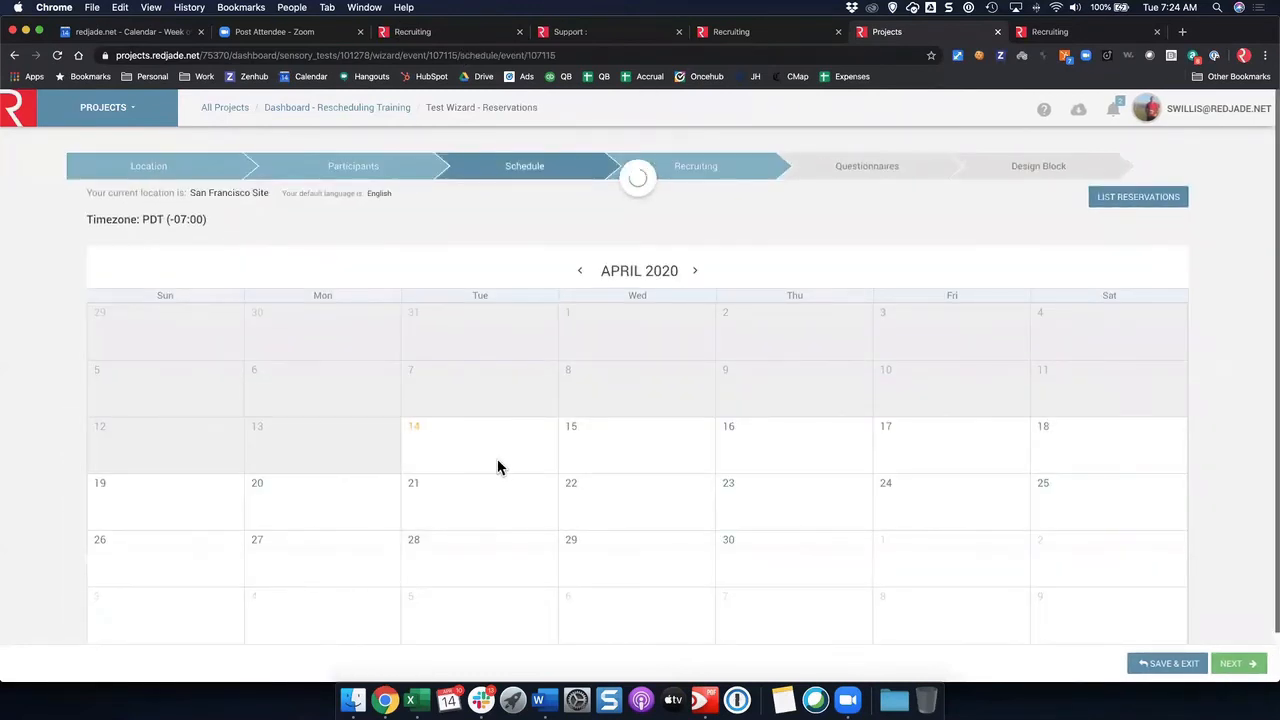
pyautogui.click(471, 450)
pyautogui.click(516, 288)
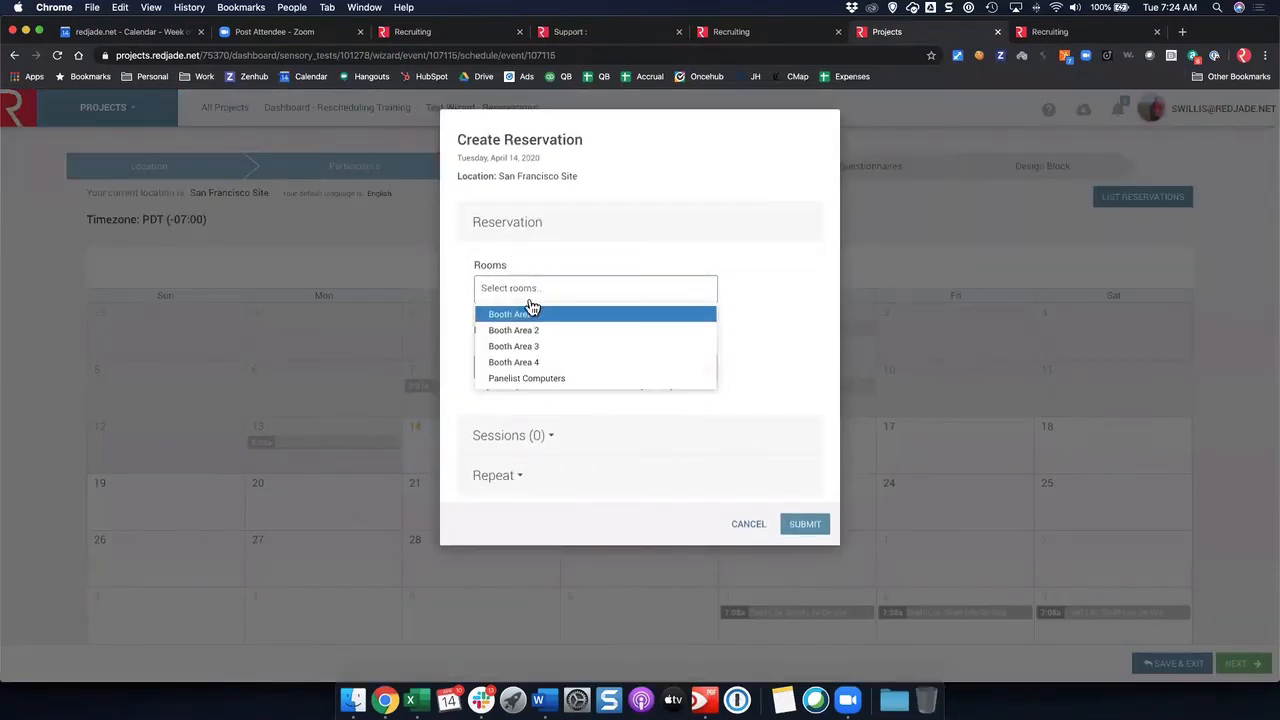
pyautogui.click(530, 313)
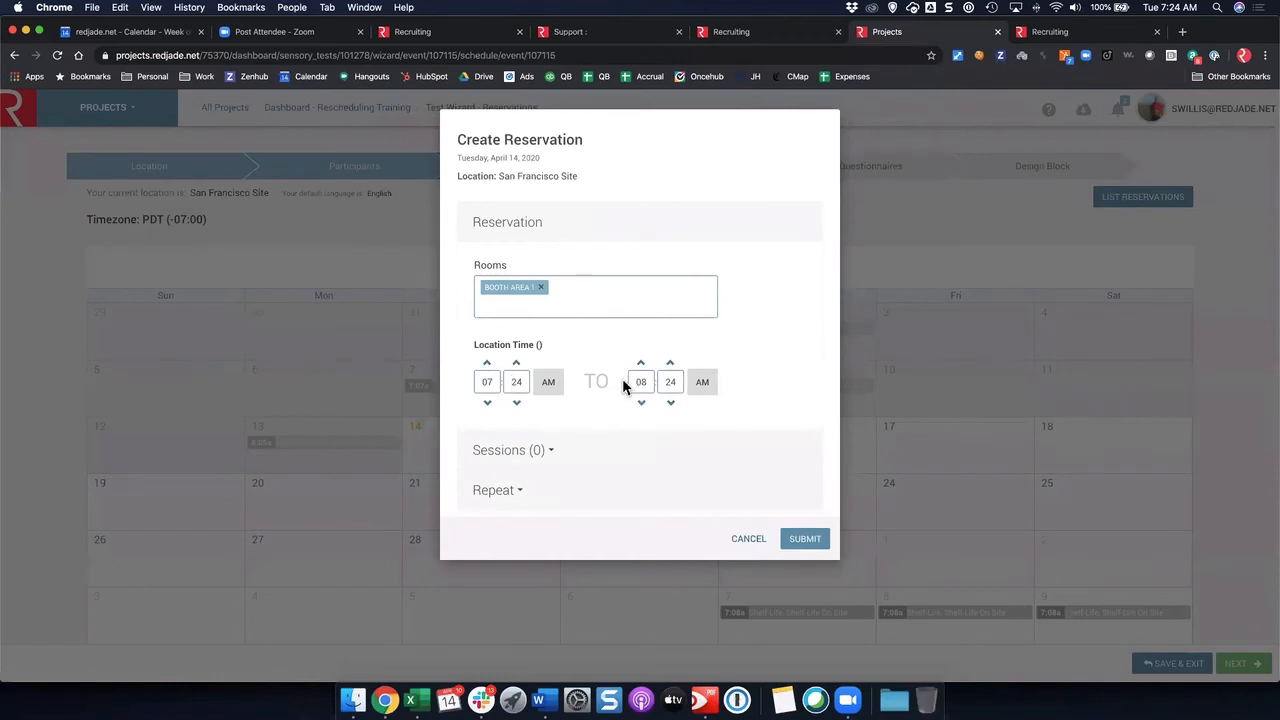
pyautogui.moveTo(650, 382); pyautogui.dragTo(620, 383)
pyautogui.click(702, 382)
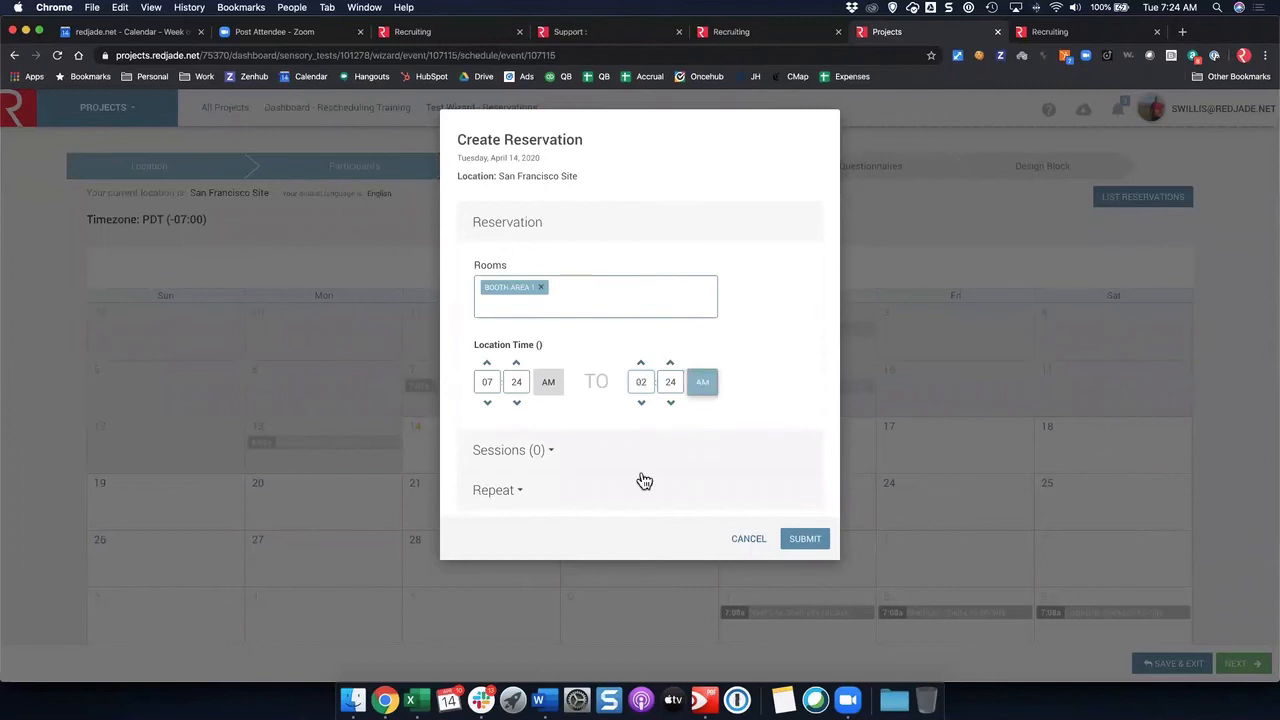
# - Expand the reservation's sessions and set the first session to 6 minutes before and a 30-minute duration
pyautogui.click(522, 451)
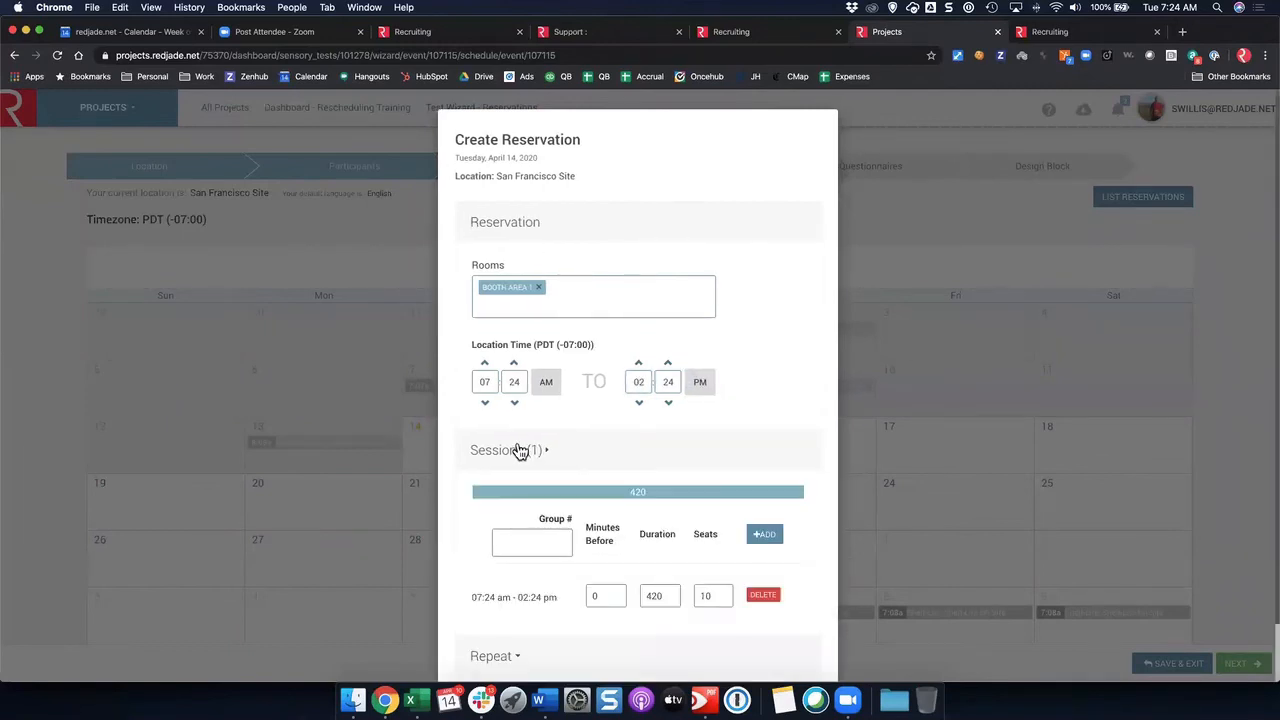
pyautogui.click(560, 450)
pyautogui.doubleClick(600, 594)
pyautogui.write('6')
pyautogui.click(646, 594)
pyautogui.doubleClick(651, 595)
pyautogui.write('30')
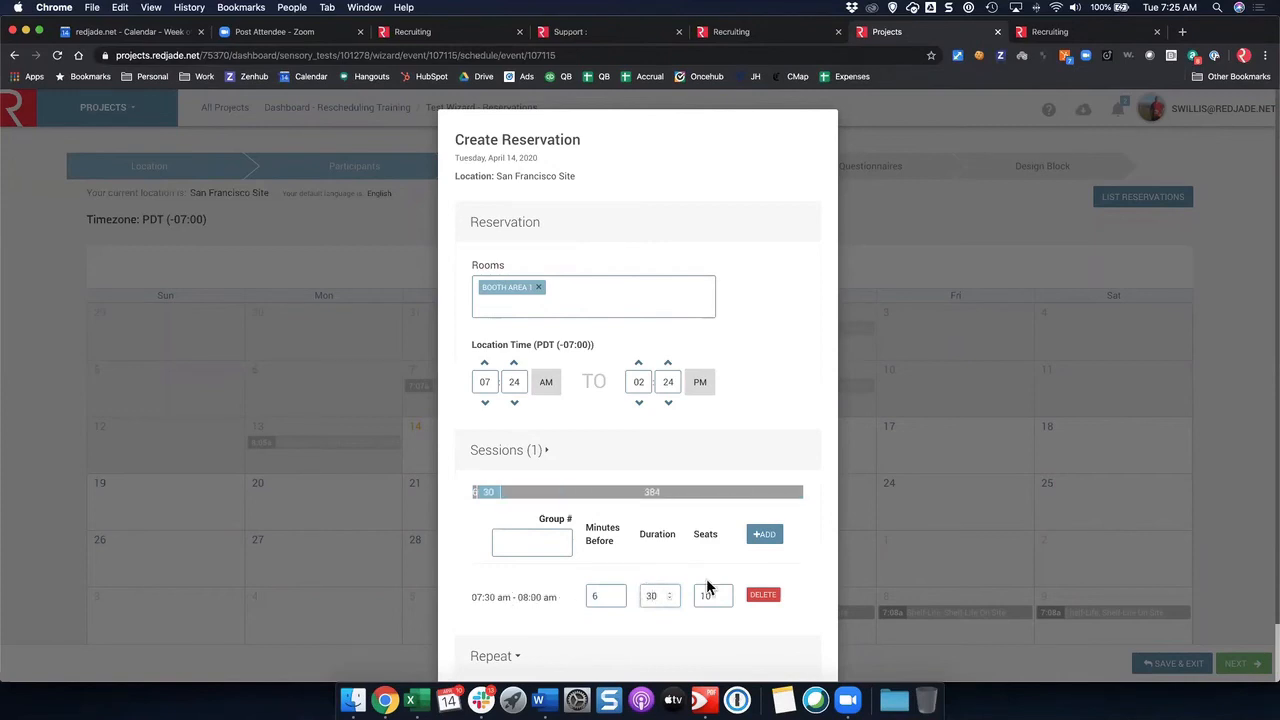
# - Add six more 30-minute sessions with 15 minutes before each, and submit the reservation
pyautogui.click(768, 539)
pyautogui.doubleClick(594, 645)
pyautogui.write('15')
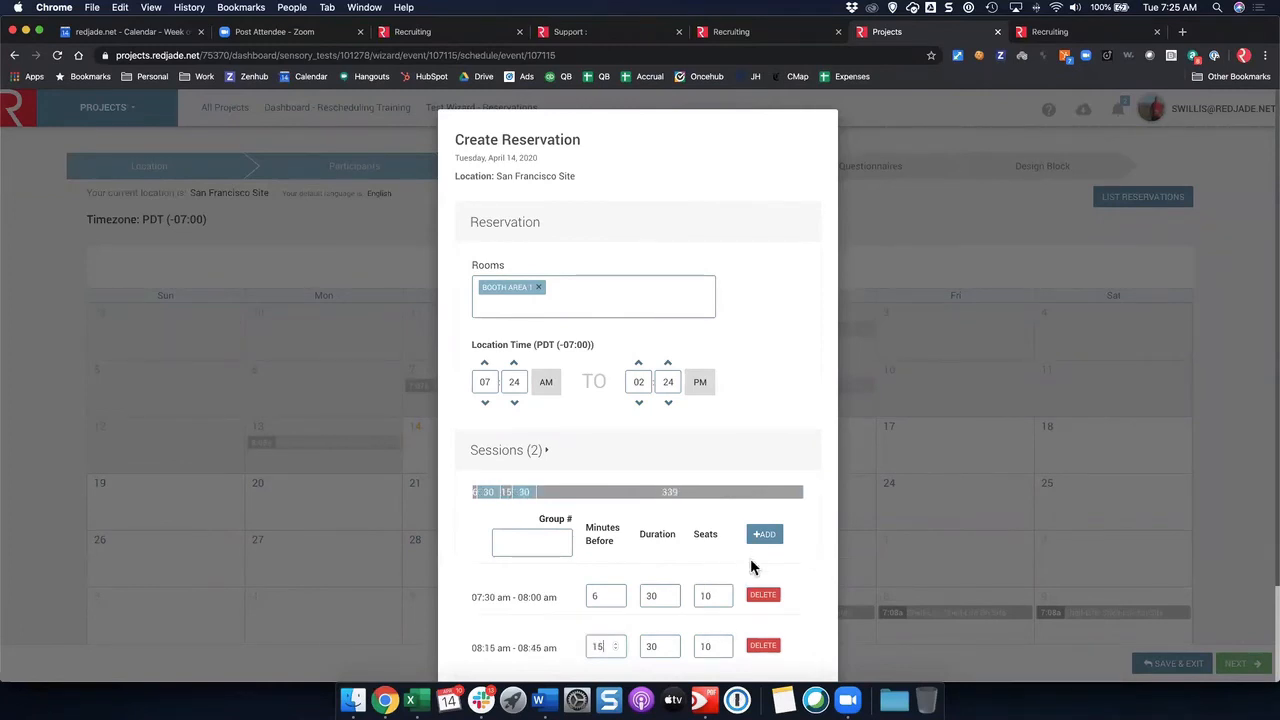
pyautogui.click(764, 534)
pyautogui.scroll(-3, 673, 503)
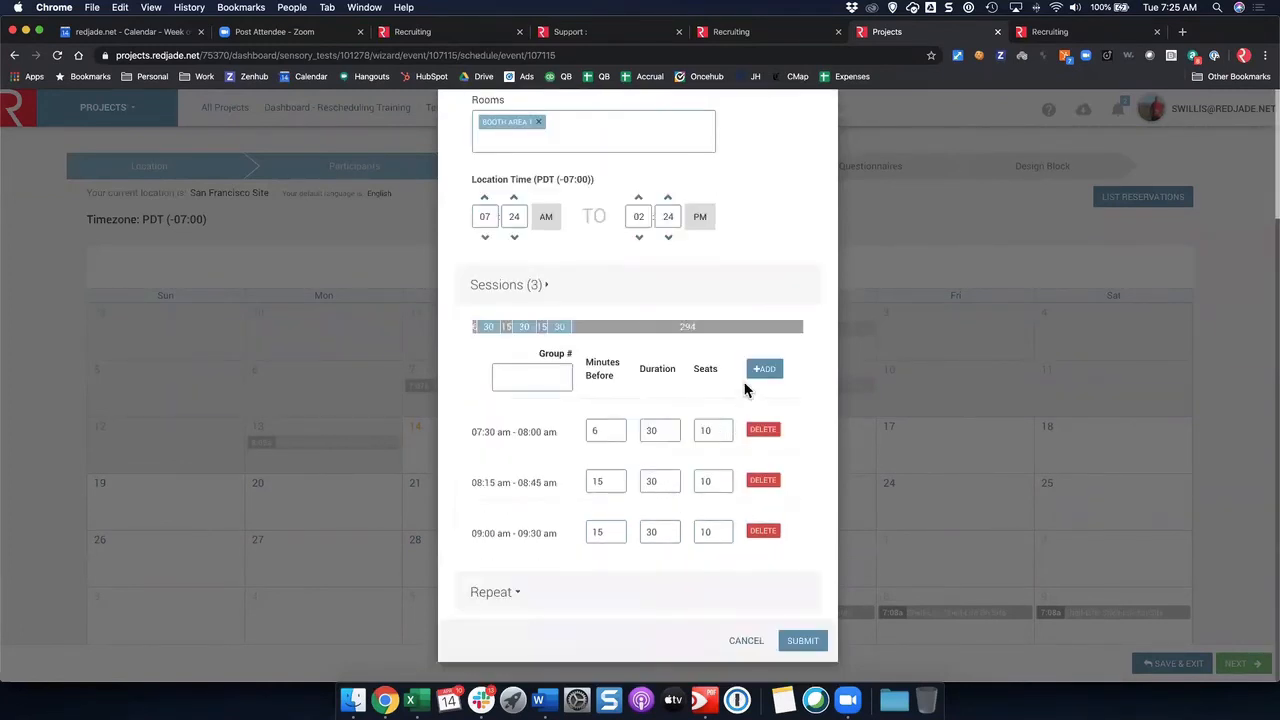
pyautogui.click(760, 370)
pyautogui.click(760, 371)
pyautogui.click(760, 371)
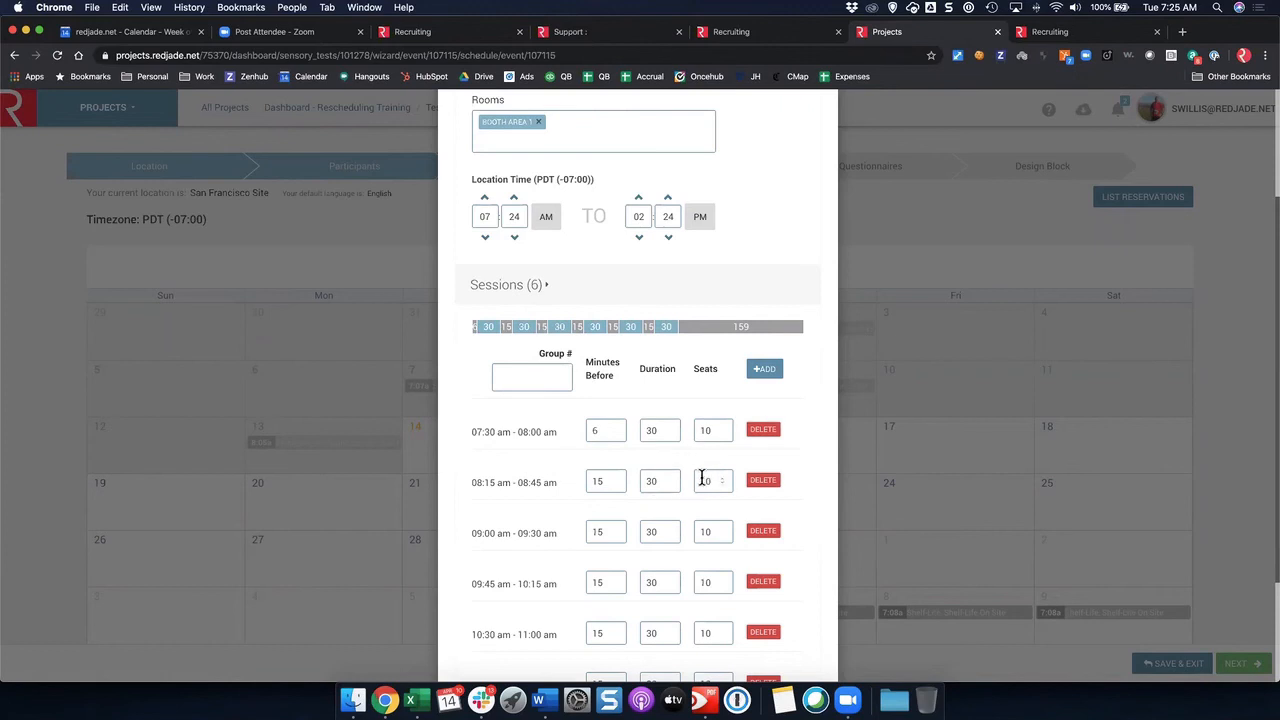
pyautogui.click(765, 376)
pyautogui.scroll(-4, 727, 475)
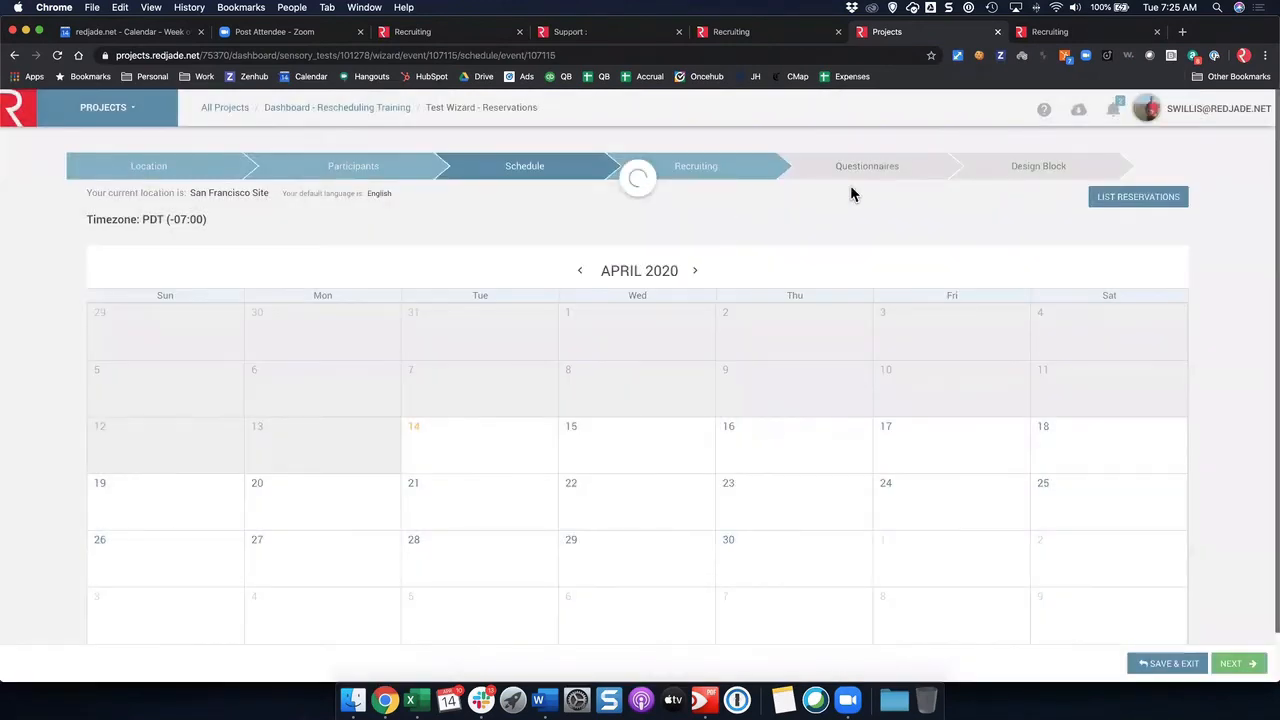
# - Go to the wizard's Recruiting stage and open the details of the first Original Recruit campaign listed
pyautogui.click(731, 171)
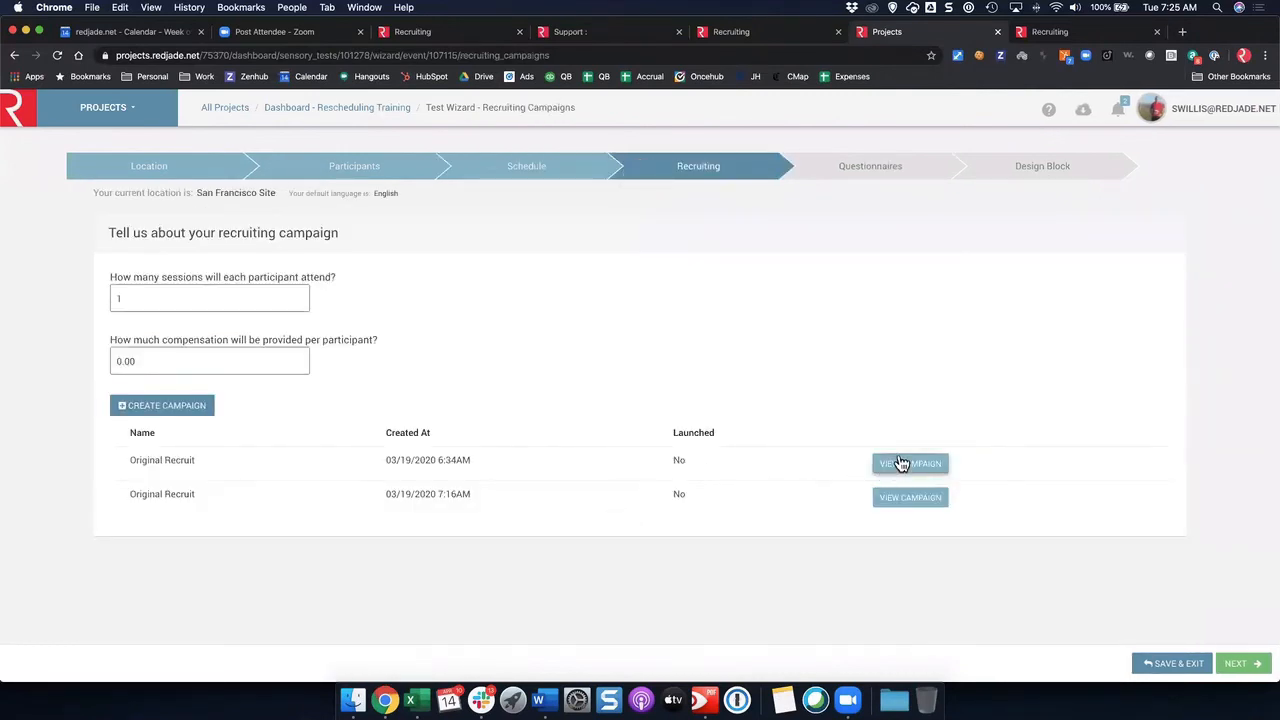
pyautogui.click(900, 463)
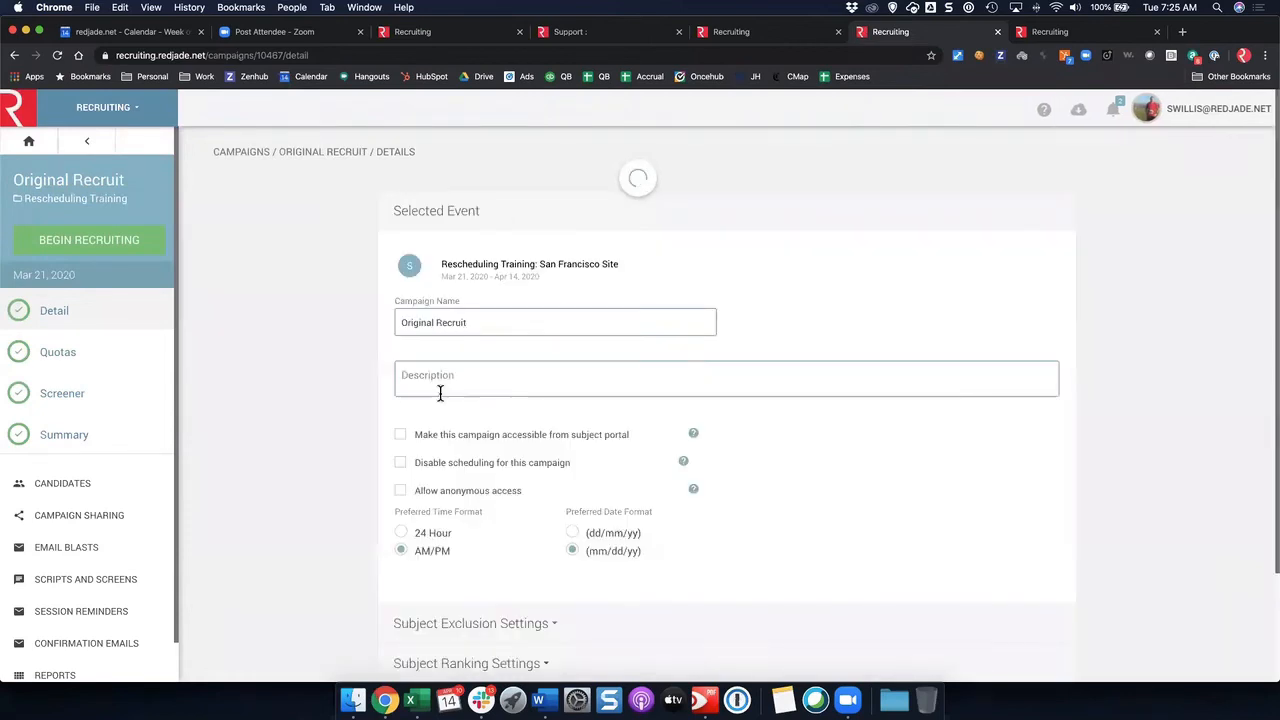
pyautogui.scroll(-3, 458, 401)
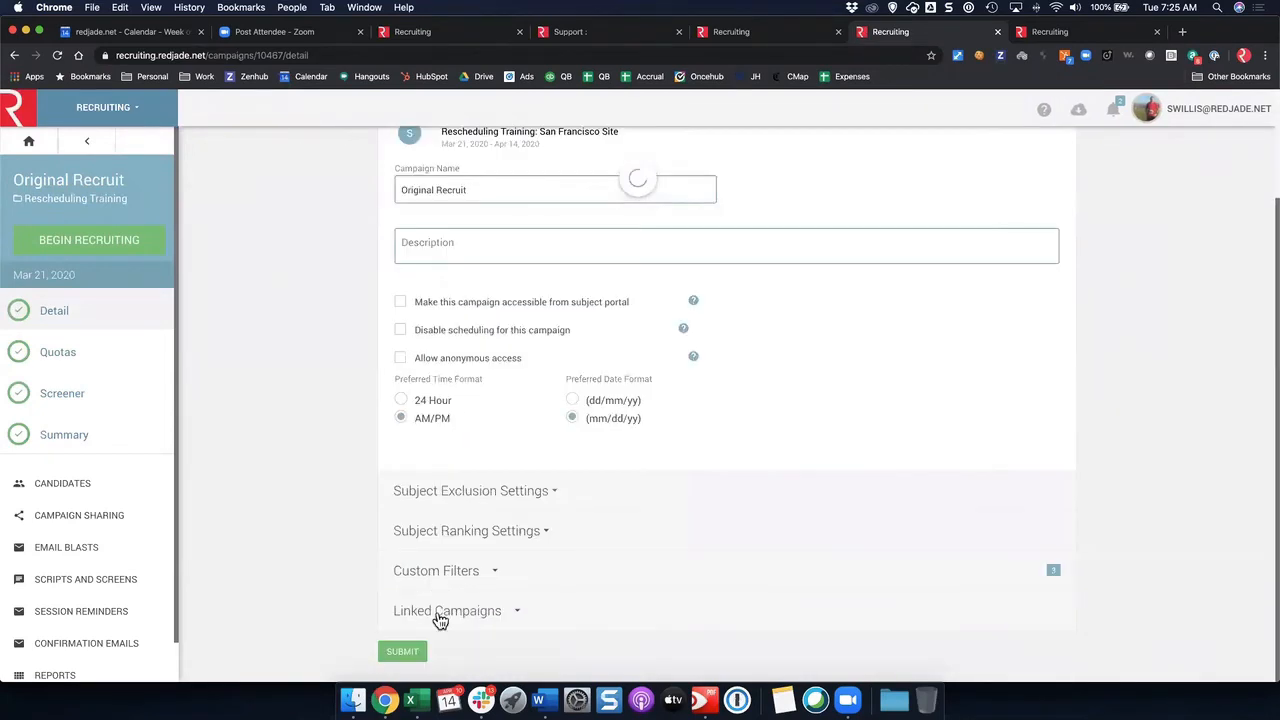
# - Open the campaign's quotas and examine the IC Brand MO and IC Usage quota branches
pyautogui.click(73, 367)
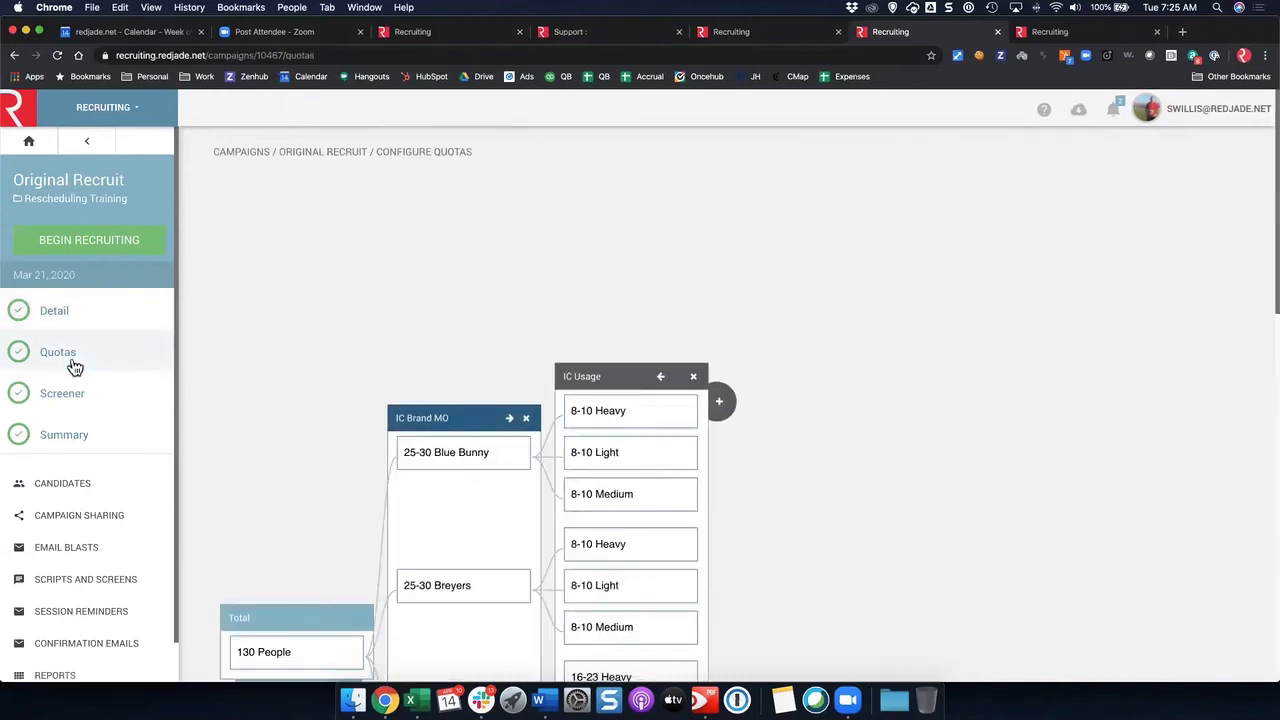
pyautogui.scroll(-4, 528, 211)
pyautogui.scroll(-1, 528, 211)
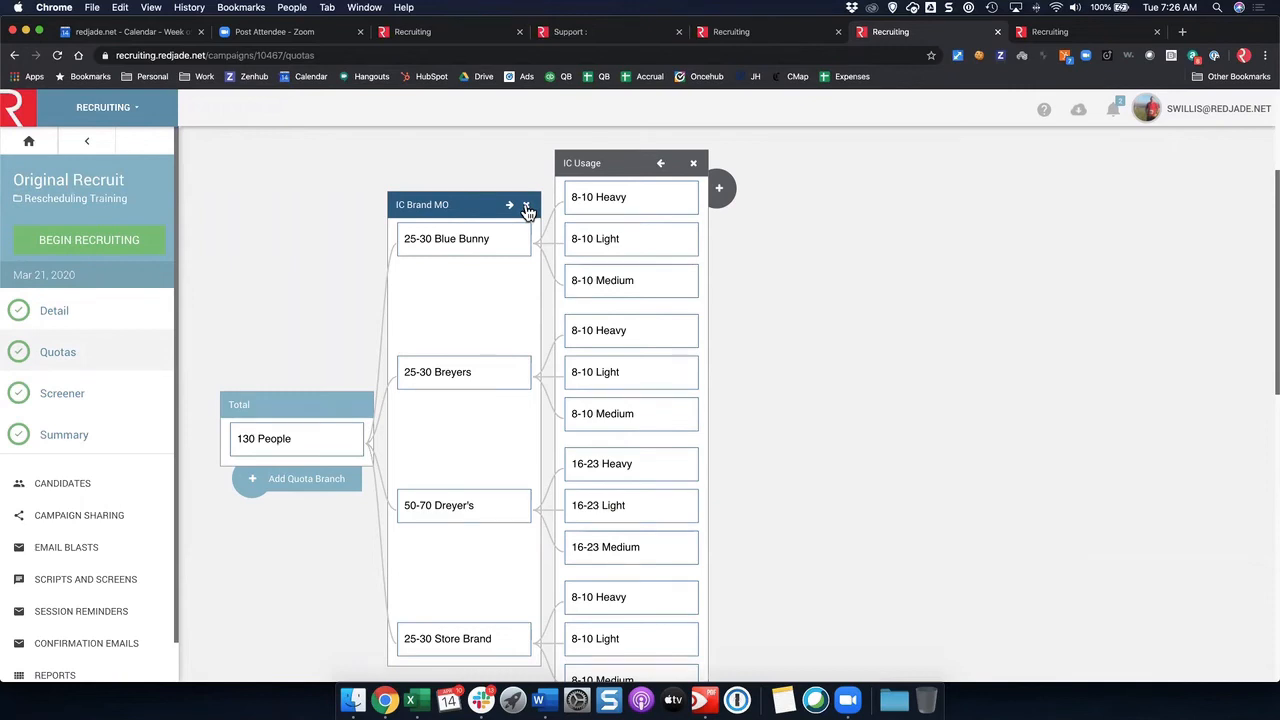
pyautogui.scroll(-1, 503, 209)
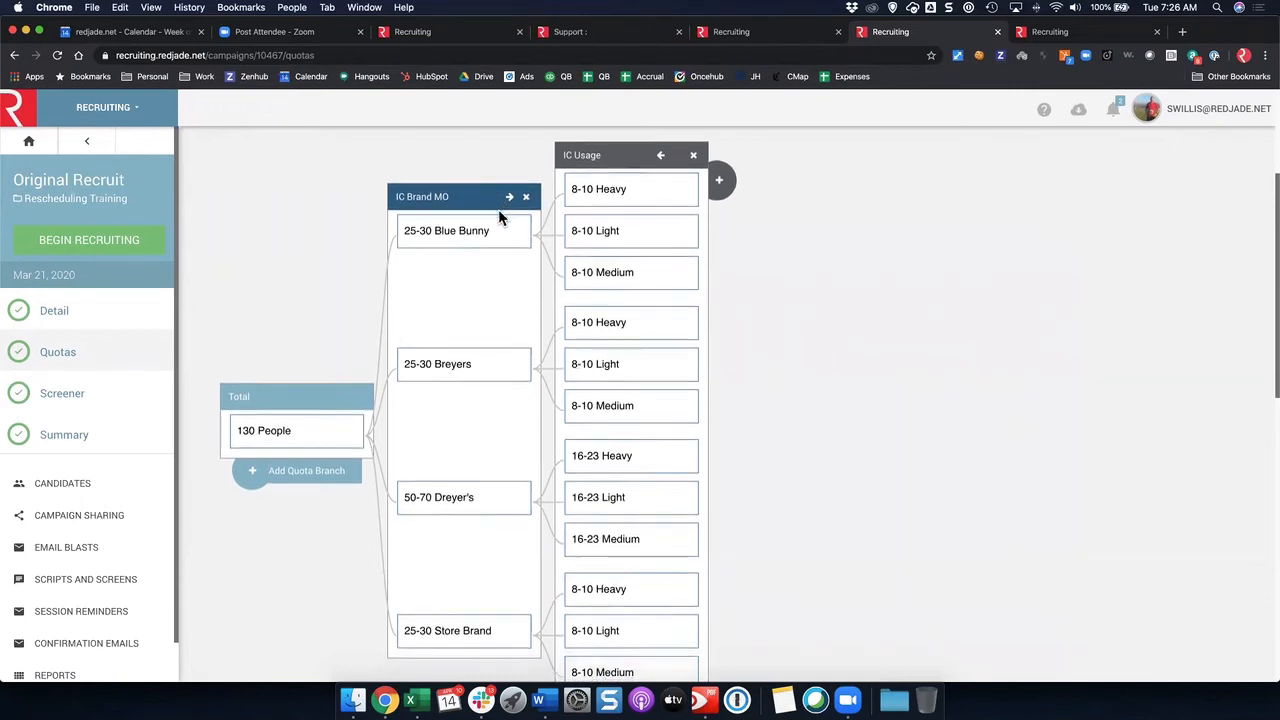
pyautogui.scroll(-1, 457, 222)
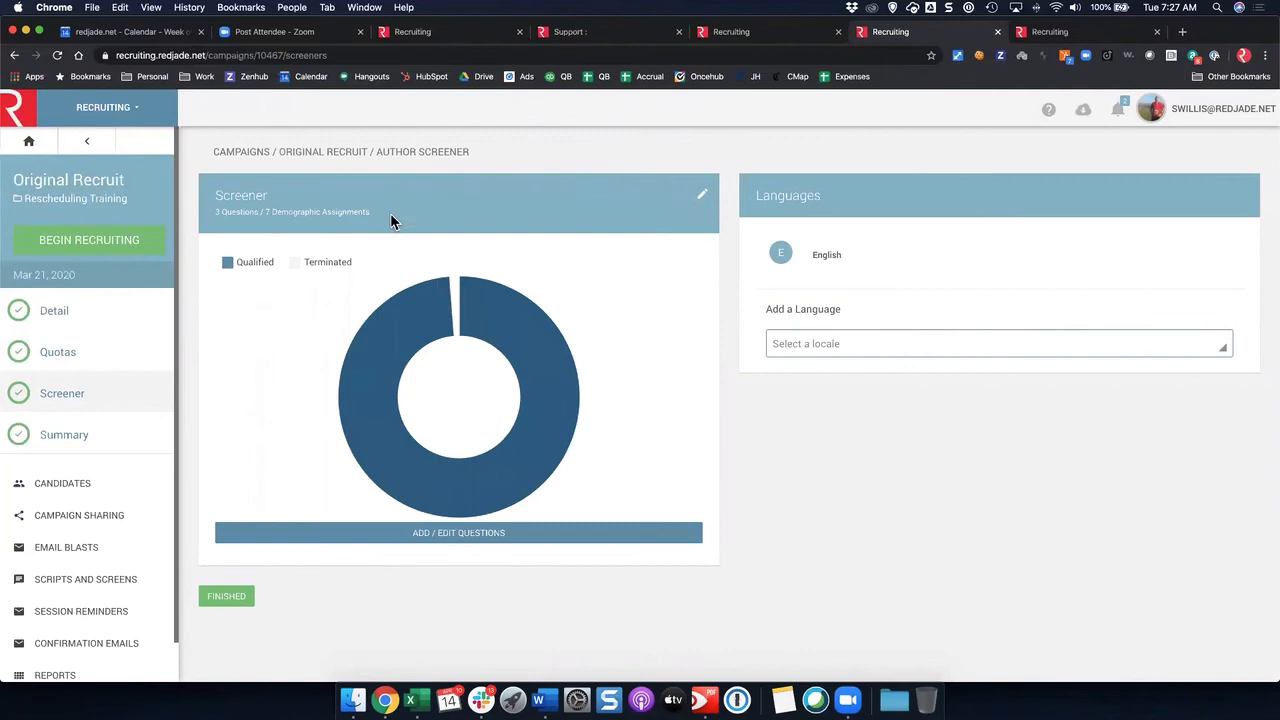
# - Open the campaign screener's questions for editing and replace the date in the availability question with "today"
pyautogui.click(455, 536)
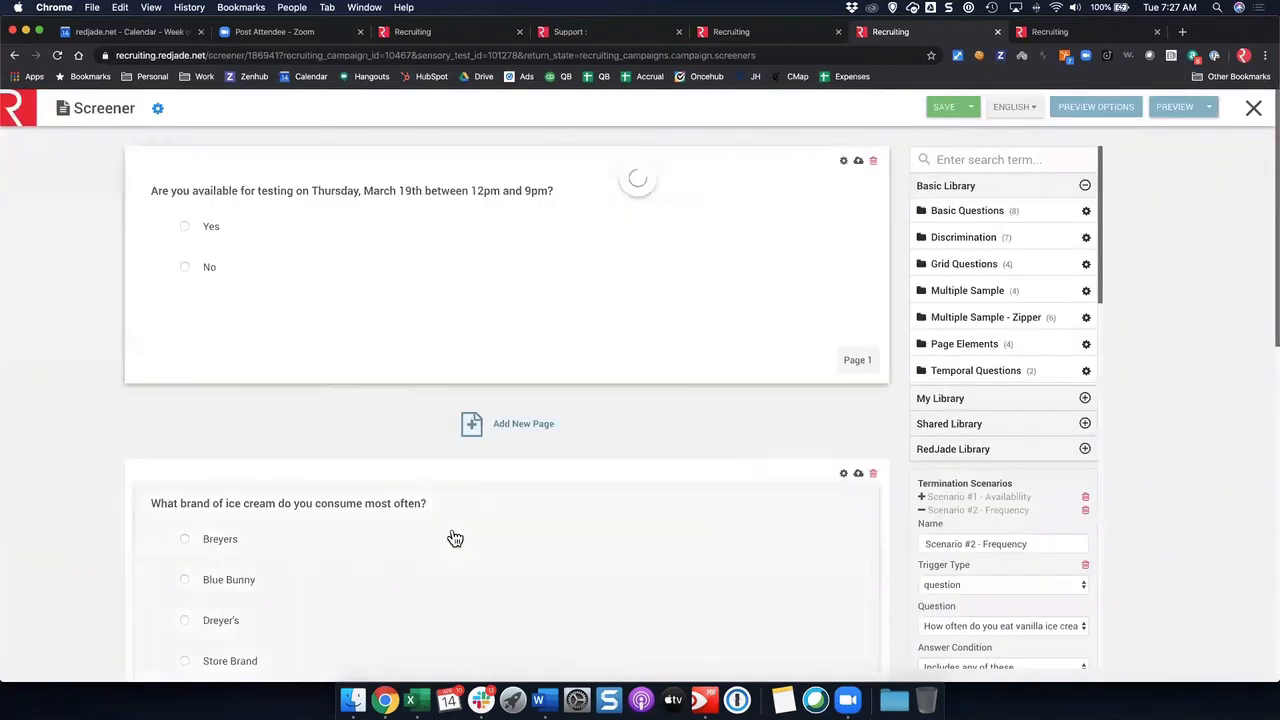
pyautogui.click(351, 211)
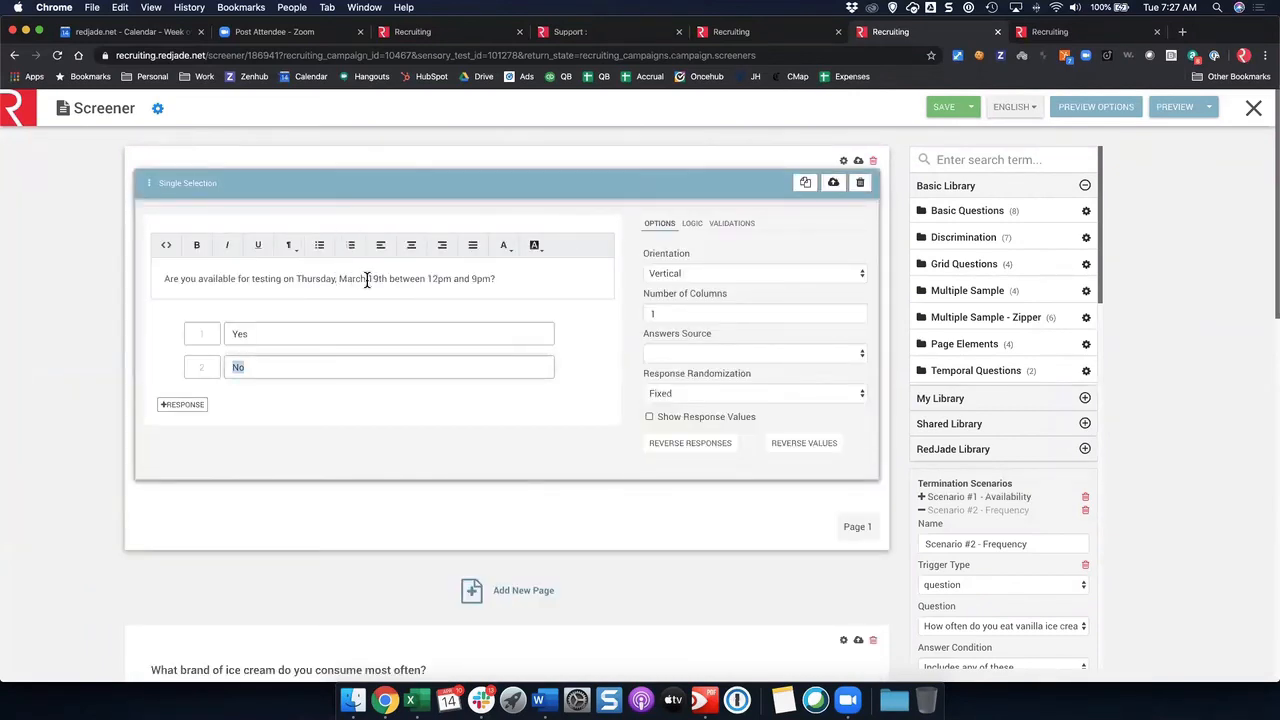
pyautogui.moveTo(385, 279); pyautogui.dragTo(294, 279)
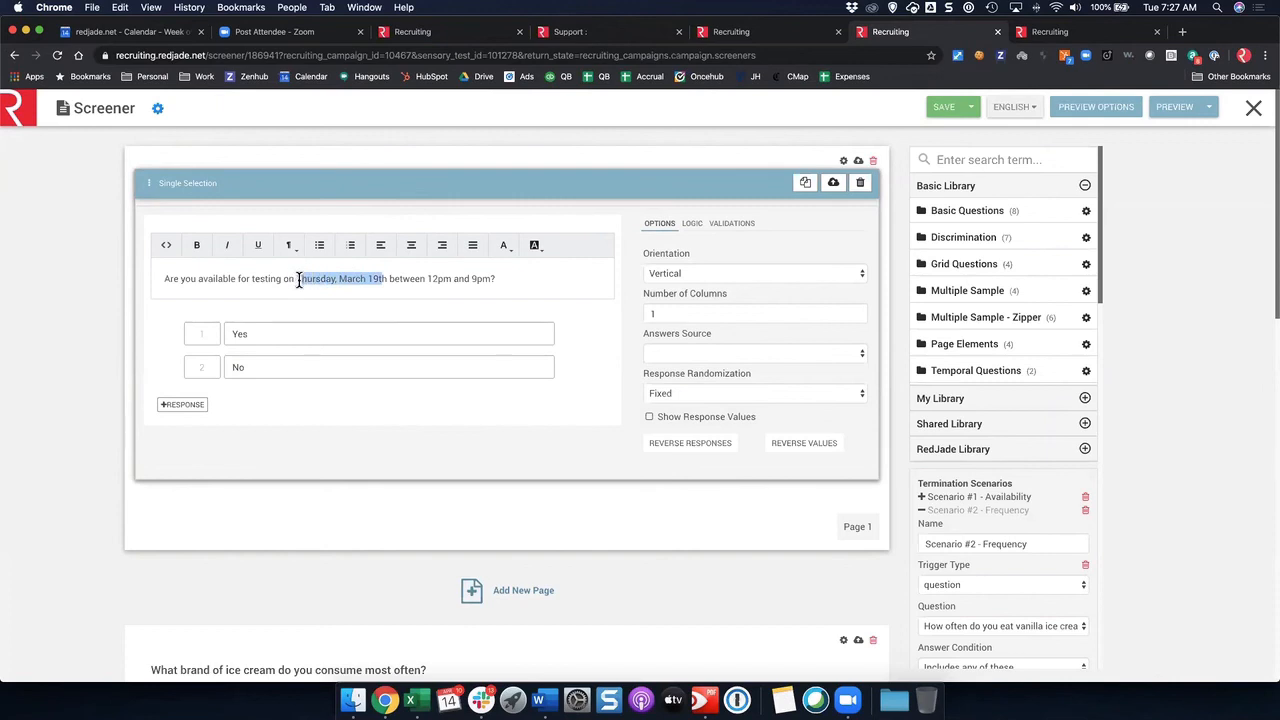
pyautogui.write('today')
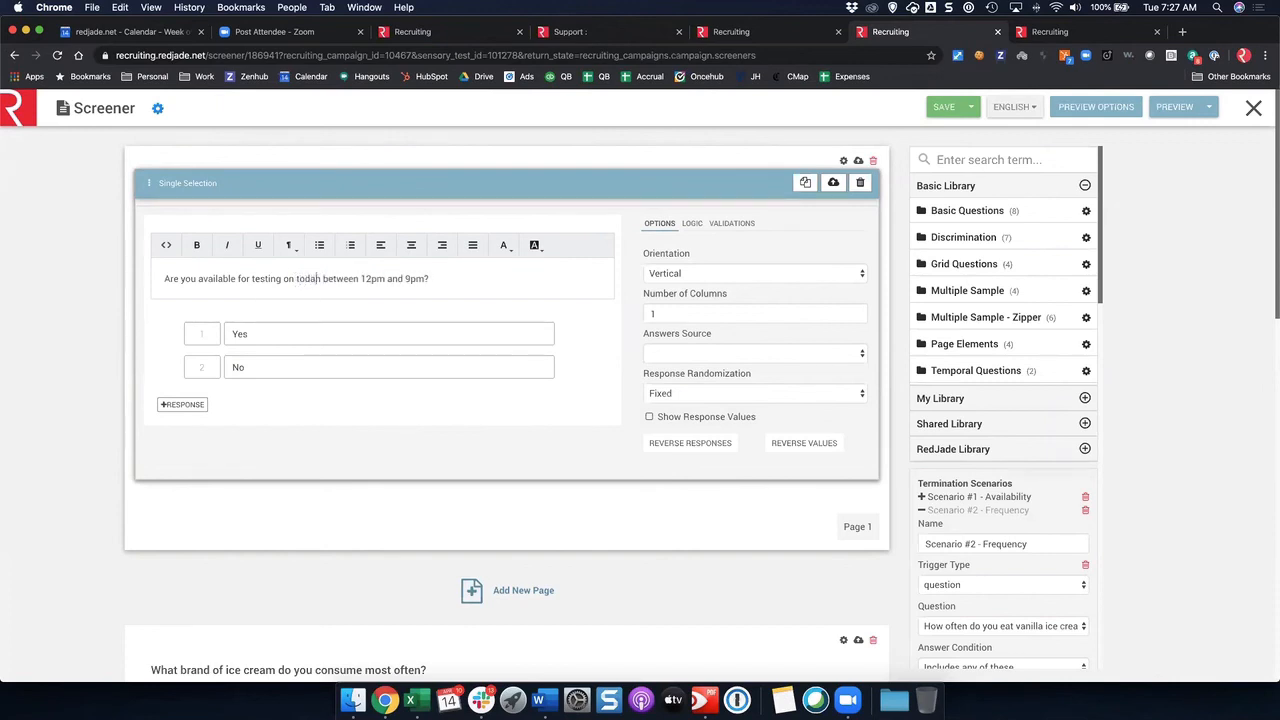
pyautogui.press('Delete')
# - Expand the "Scenario #1 - Availability" termination scenario and examine its trigger question, answer condition and answers
pyautogui.scroll(-2, 1000, 444)
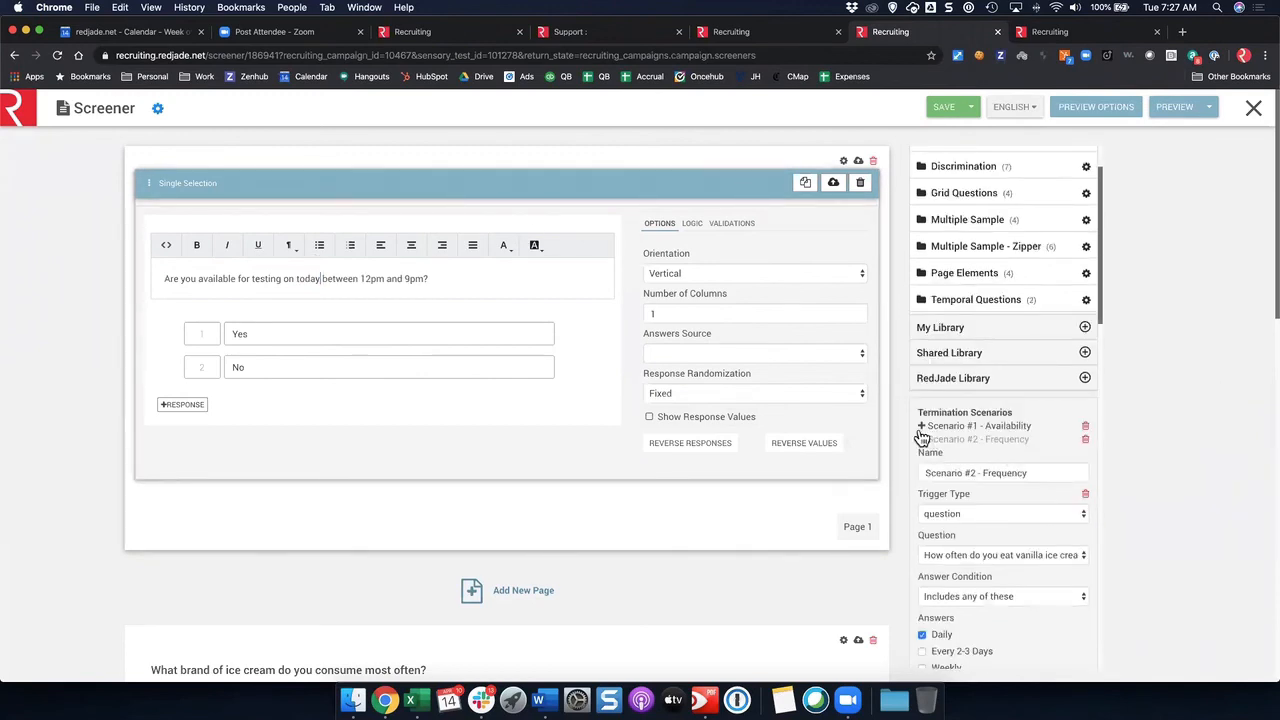
pyautogui.click(923, 427)
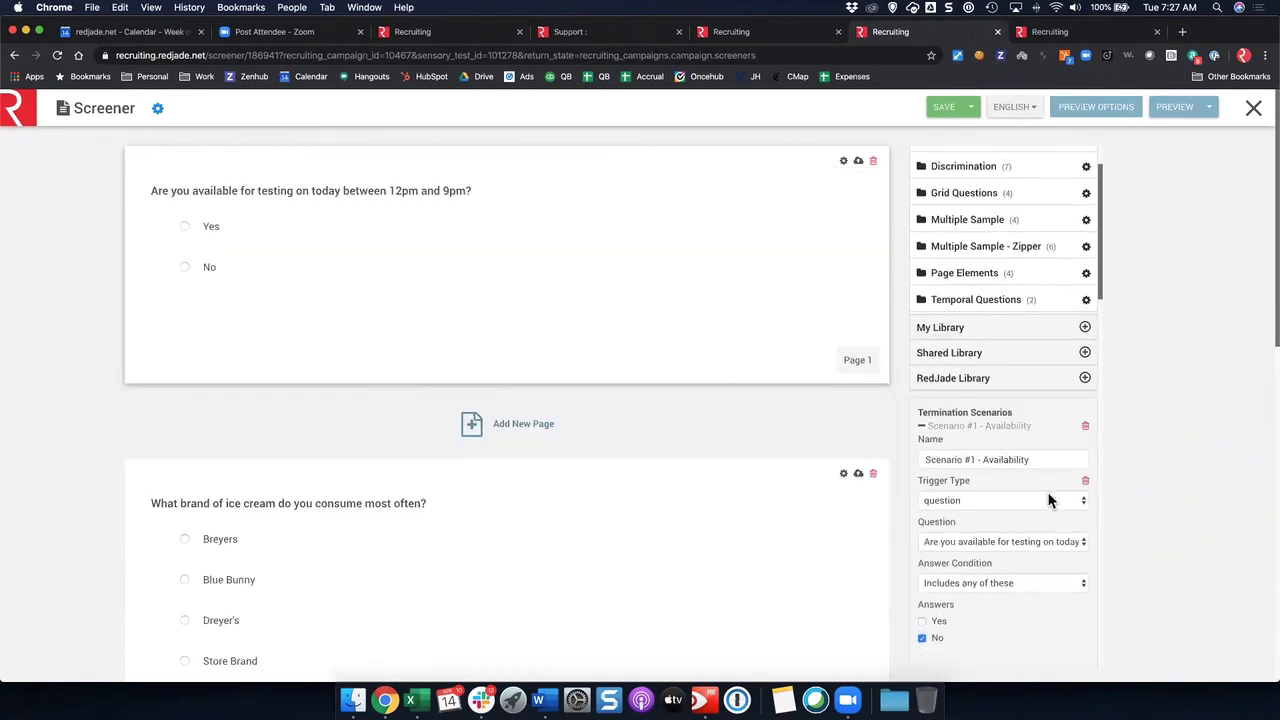
pyautogui.scroll(-1, 972, 613)
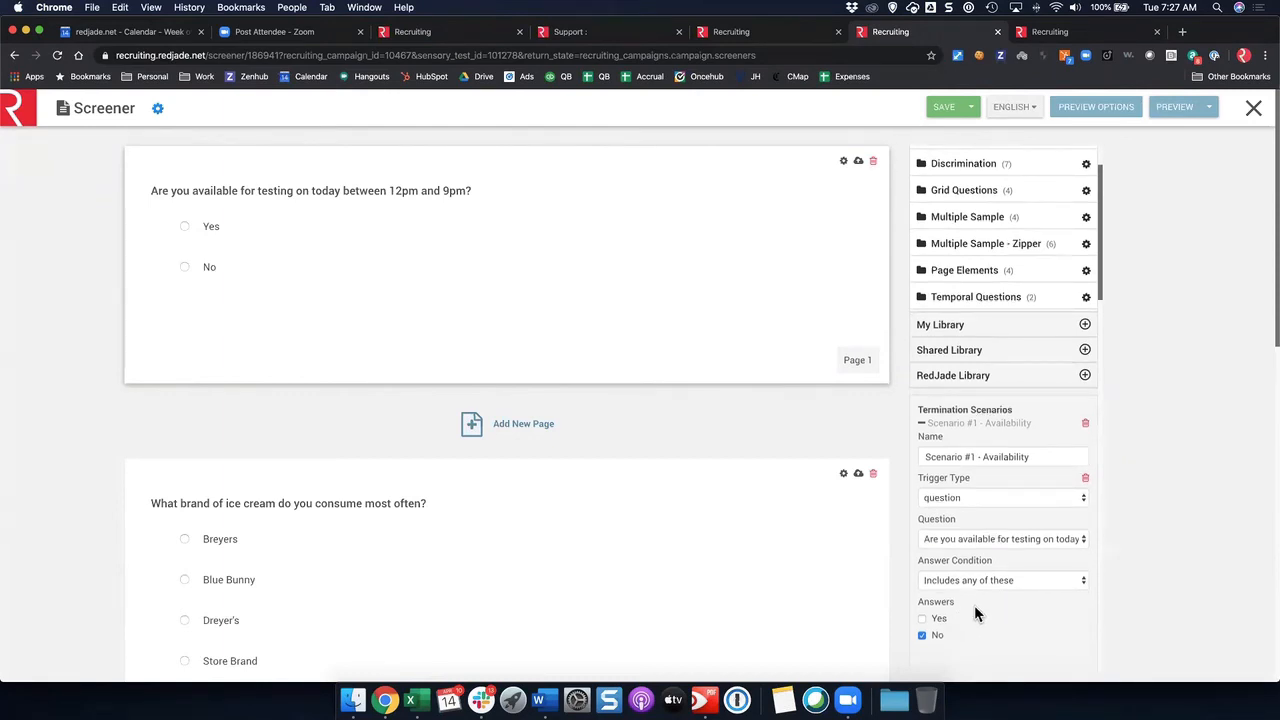
pyautogui.scroll(-1, 503, 367)
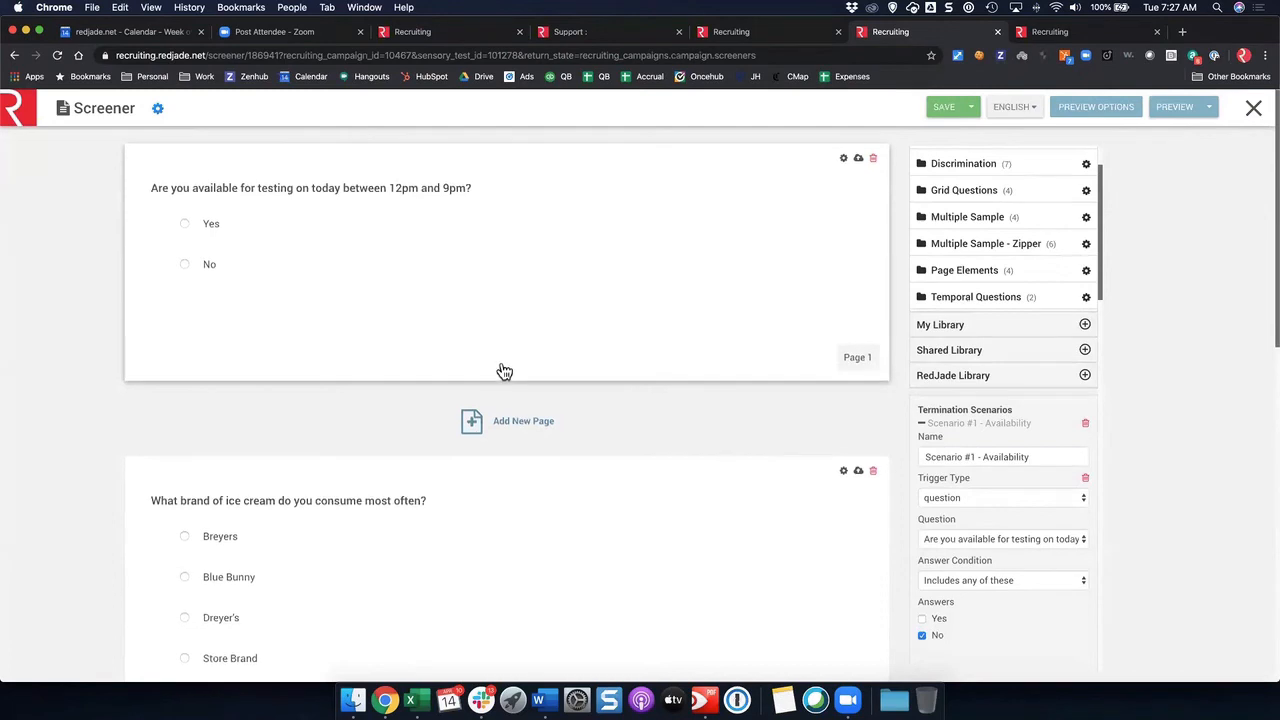
pyautogui.scroll(1, 942, 304)
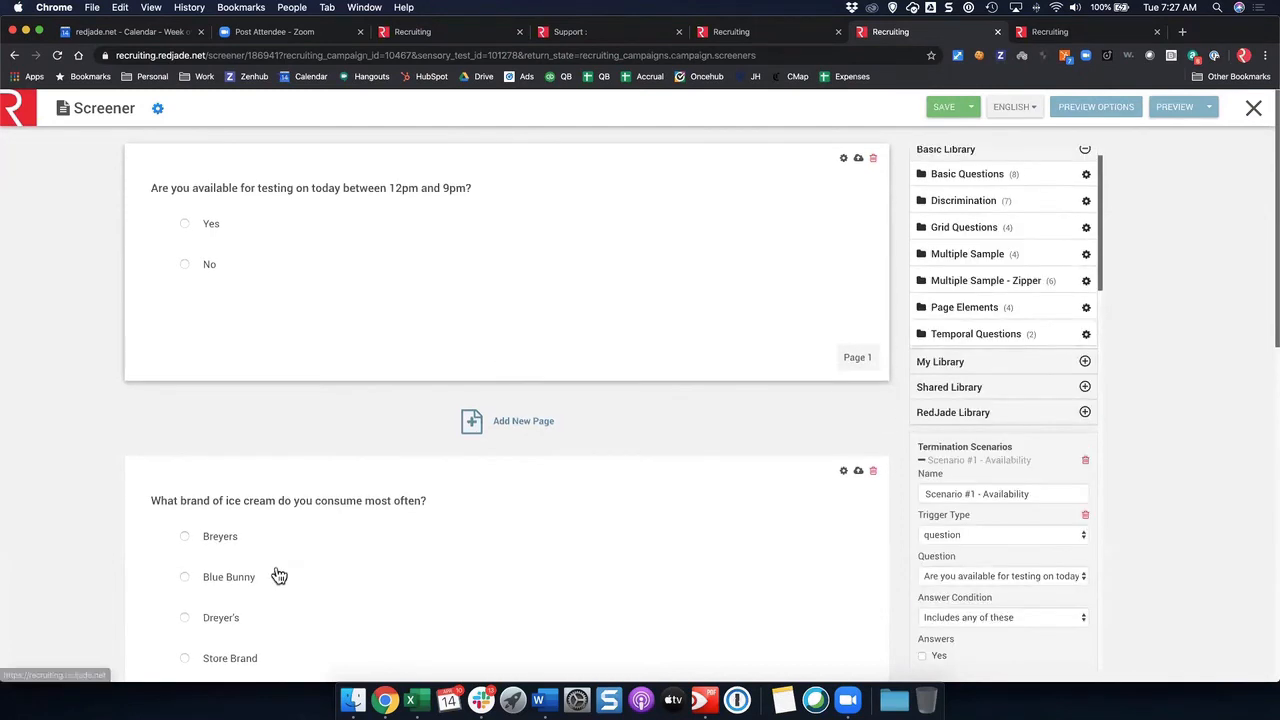
# - Review the ice cream brand and frequency questions, and collapse the "IC Usage: Light" demographic assignment
pyautogui.scroll(-3, 265, 360)
pyautogui.scroll(-1, 276, 356)
pyautogui.scroll(1, 300, 354)
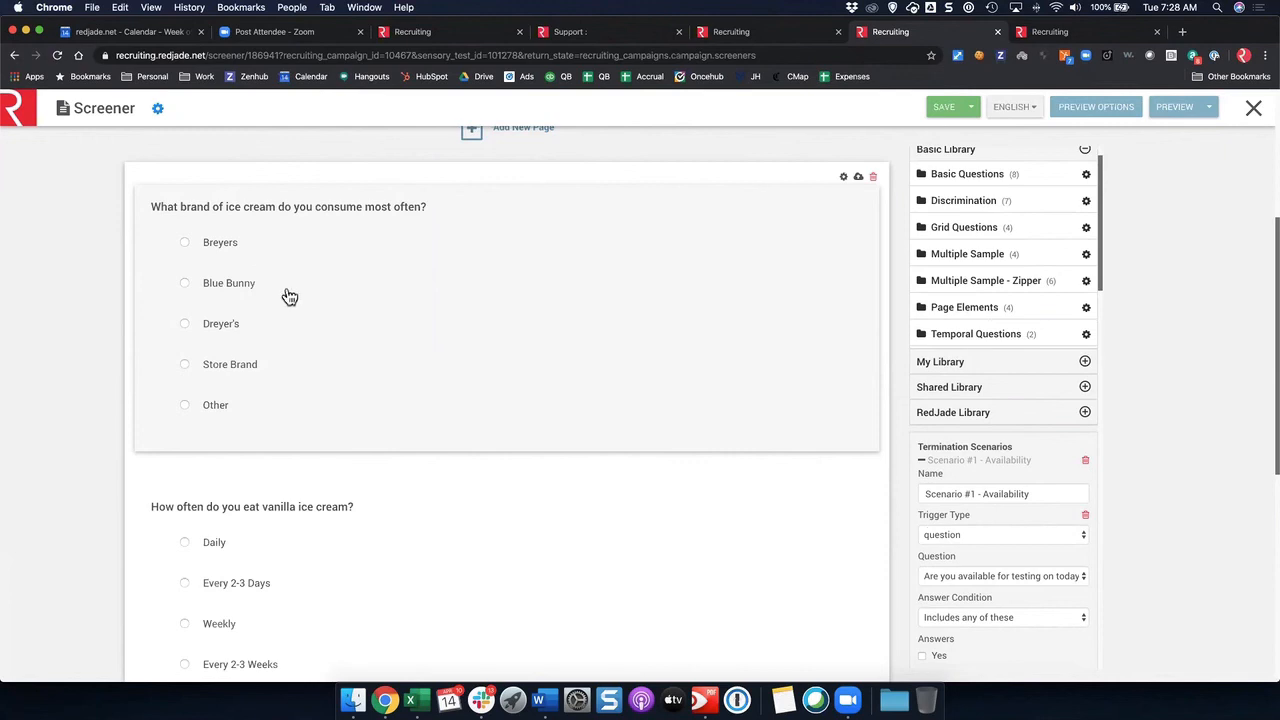
pyautogui.scroll(-10, 1090, 581)
pyautogui.scroll(-5, 1019, 512)
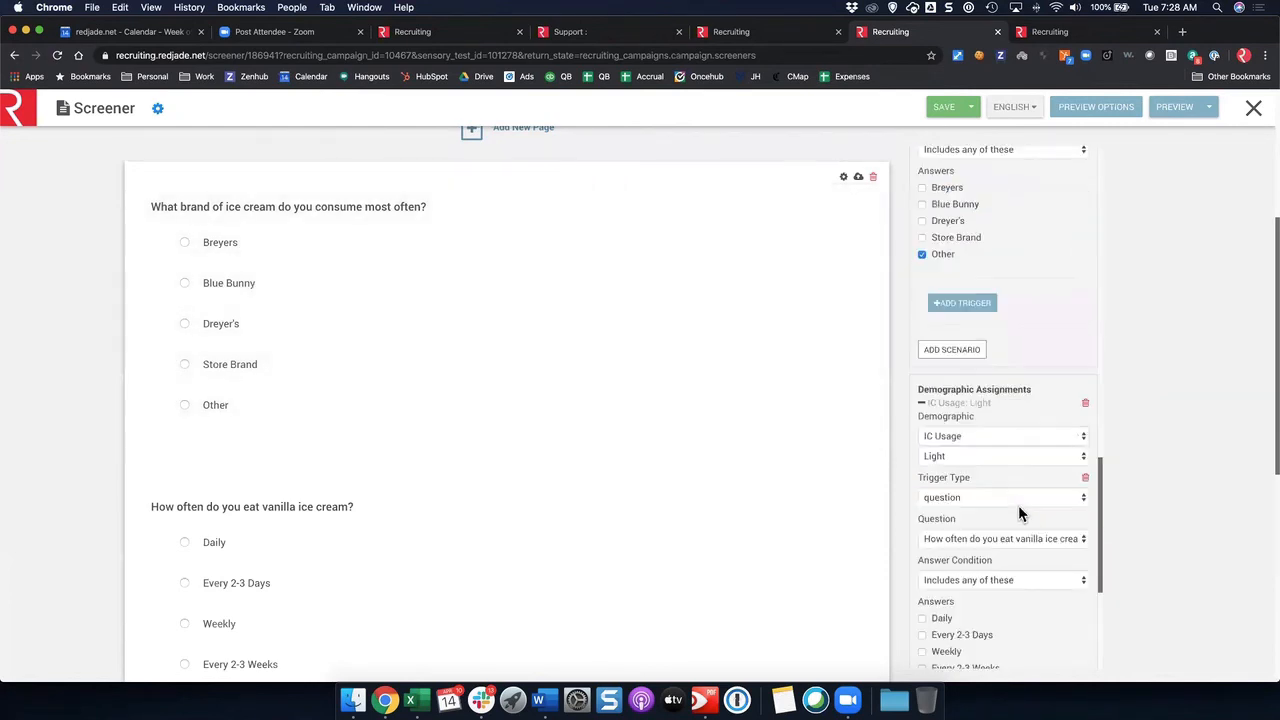
pyautogui.click(923, 406)
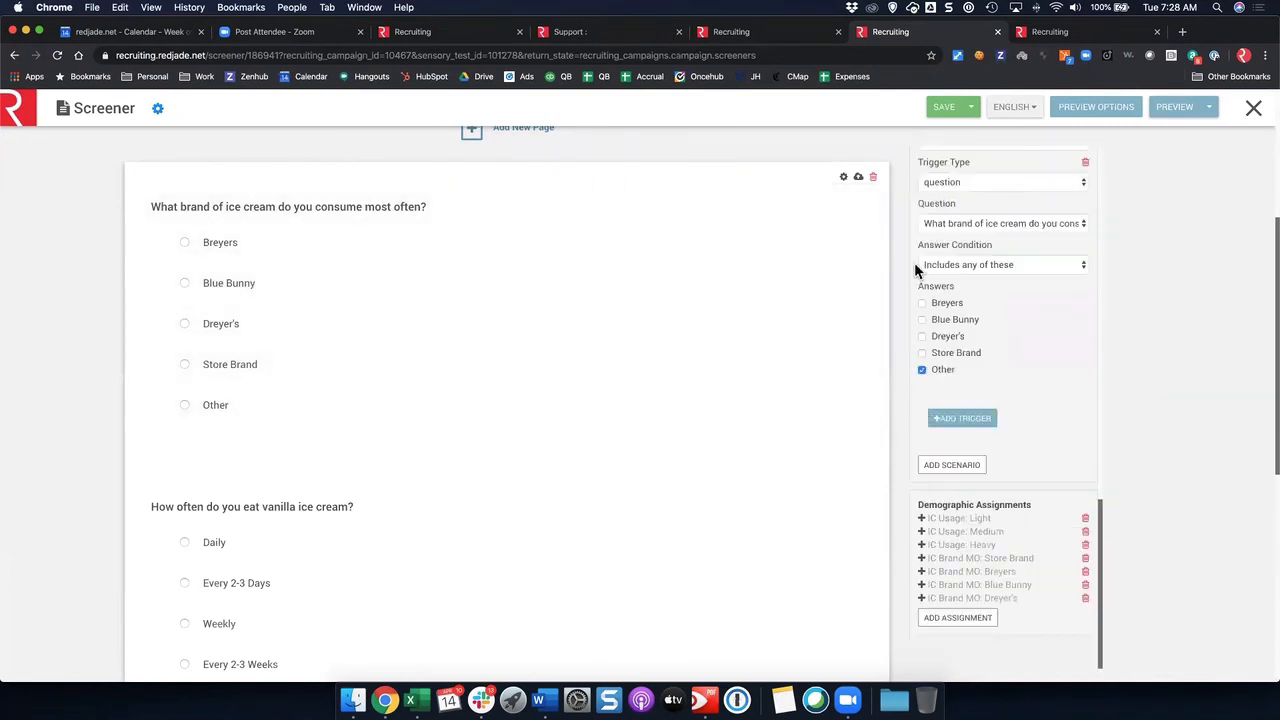
# - Examine the answers that trigger the "Scenario #3 - Brand" termination scenario, and collapse that scenario
pyautogui.scroll(1, 934, 346)
pyautogui.scroll(-1, 938, 355)
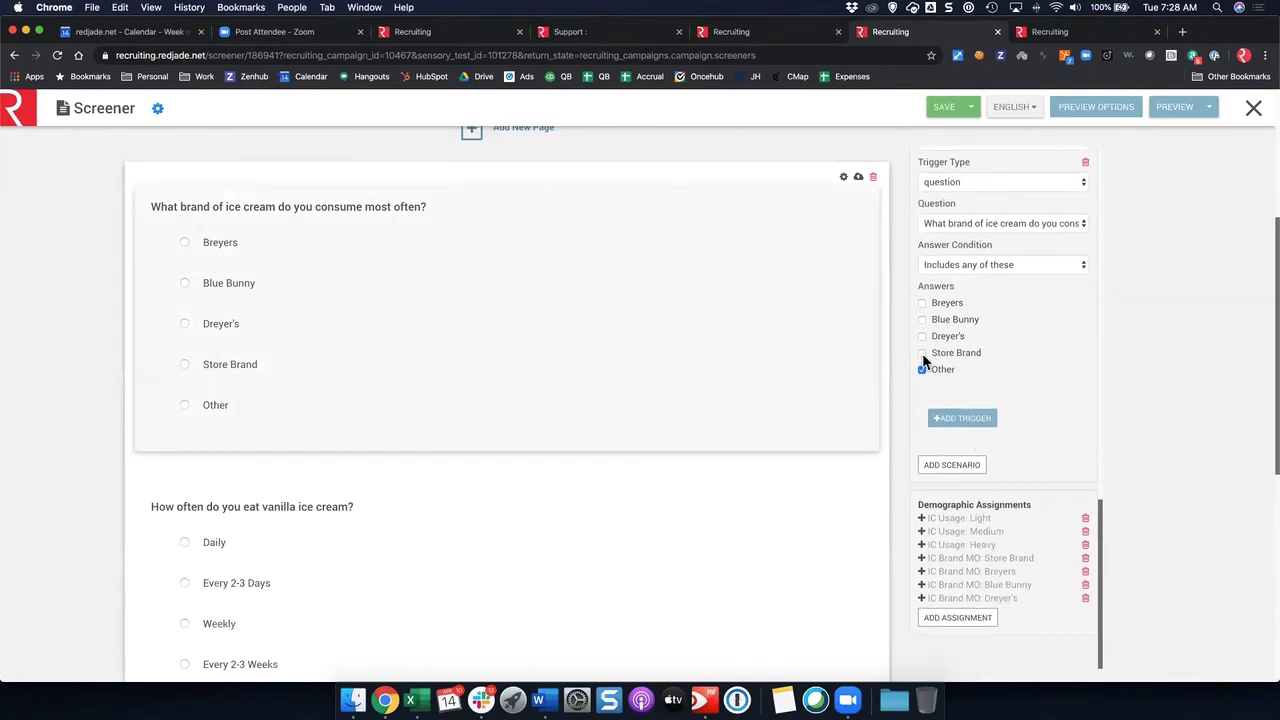
pyautogui.scroll(1, 995, 365)
pyautogui.scroll(3, 1000, 345)
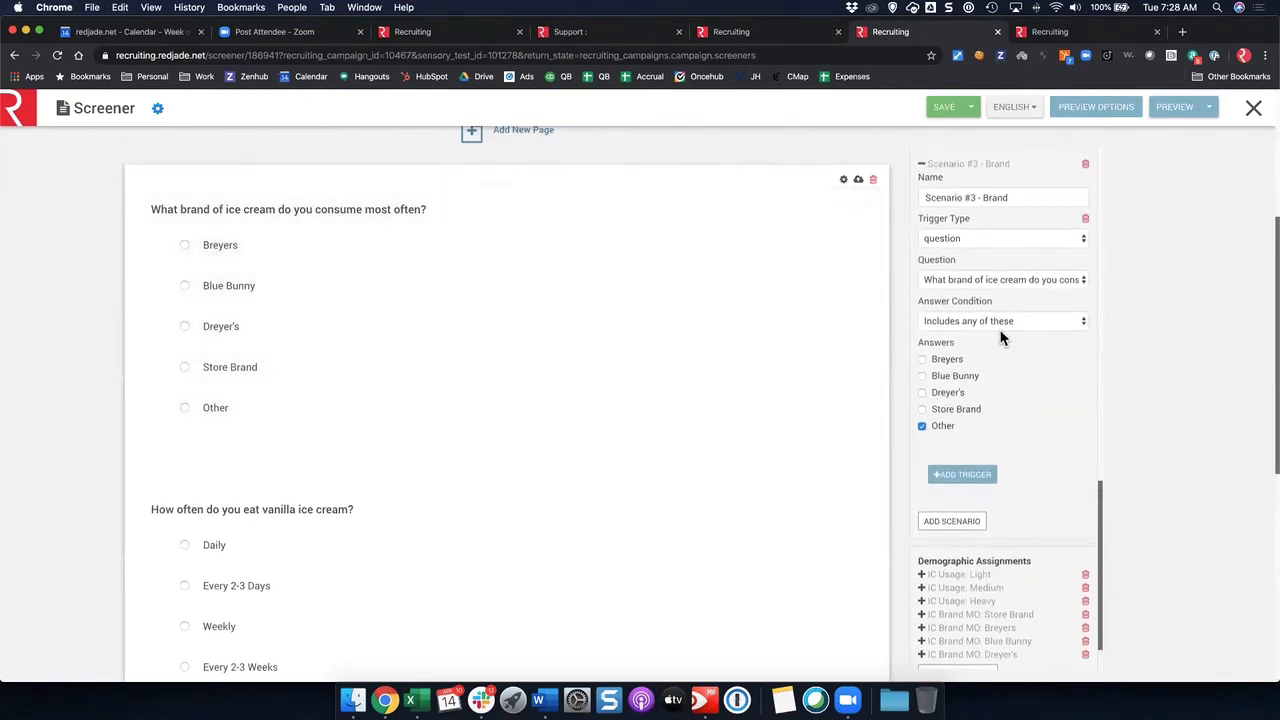
pyautogui.click(920, 168)
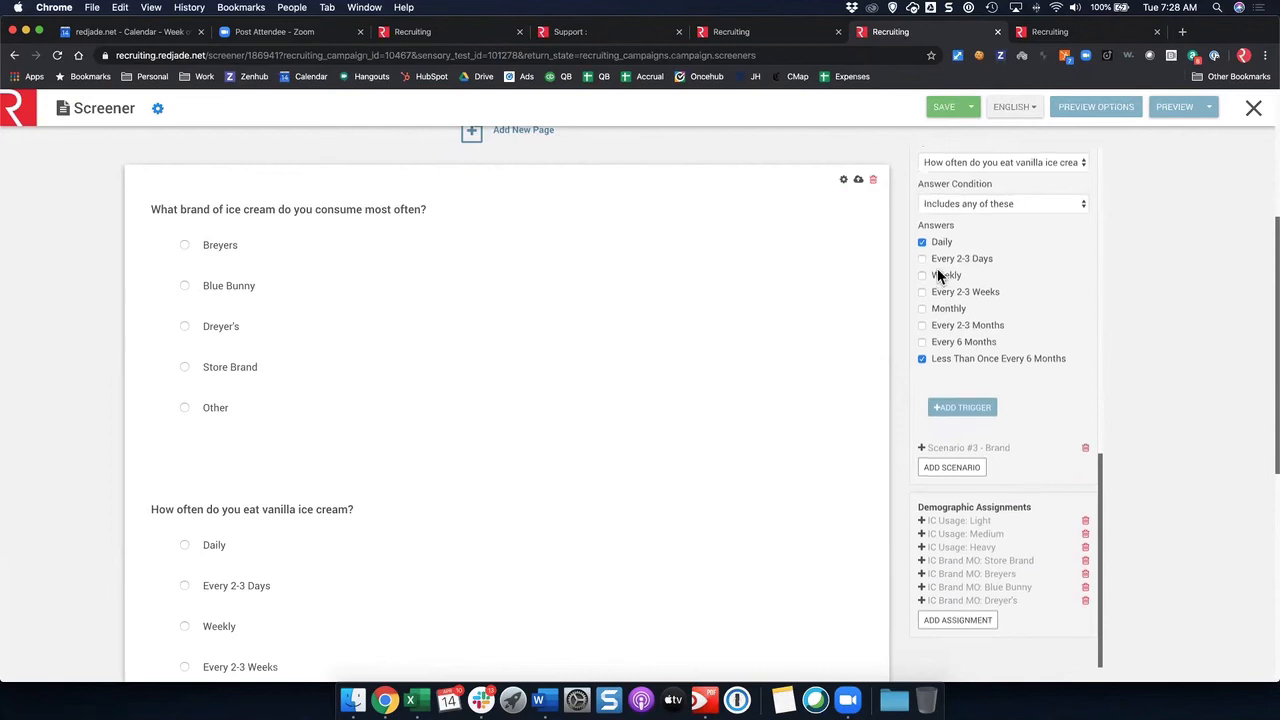
# - Collapse the "Scenario #1 - Availability" termination scenario, and clear Daily from the terminating answers of "Scenario #2 - Frequency"
pyautogui.scroll(3, 938, 275)
pyautogui.scroll(-5, 180, 420)
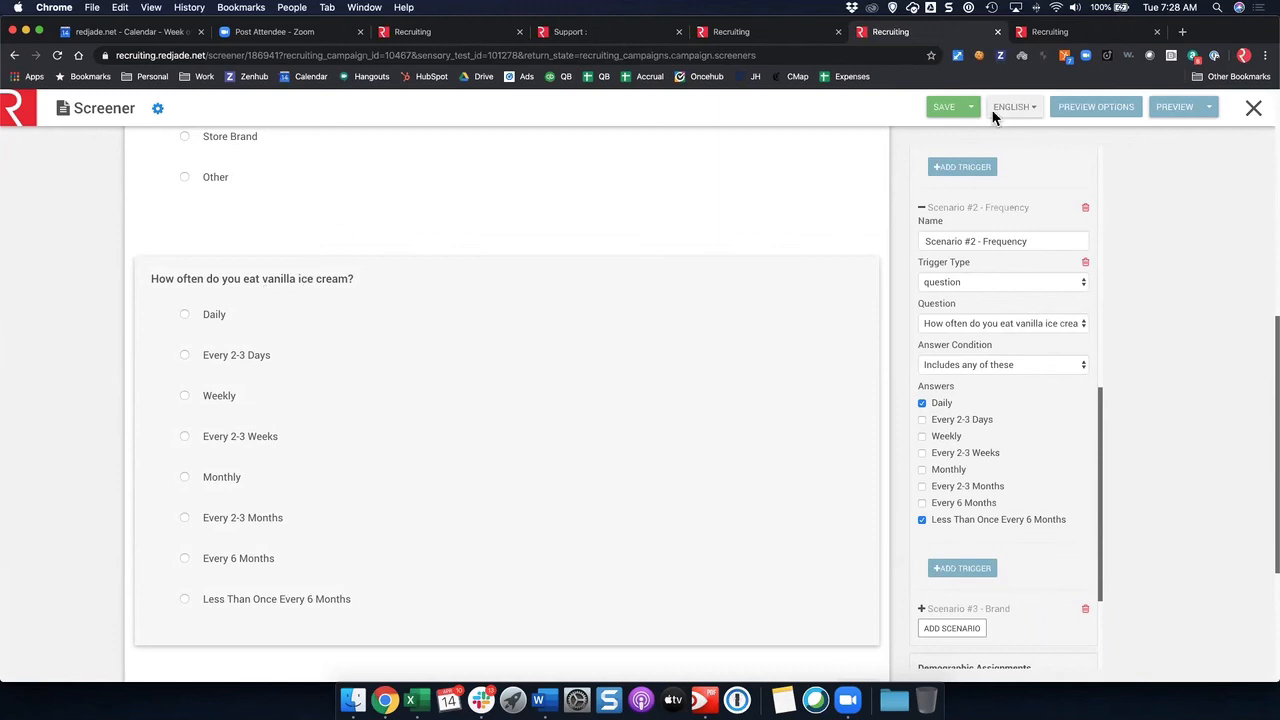
pyautogui.click(921, 212)
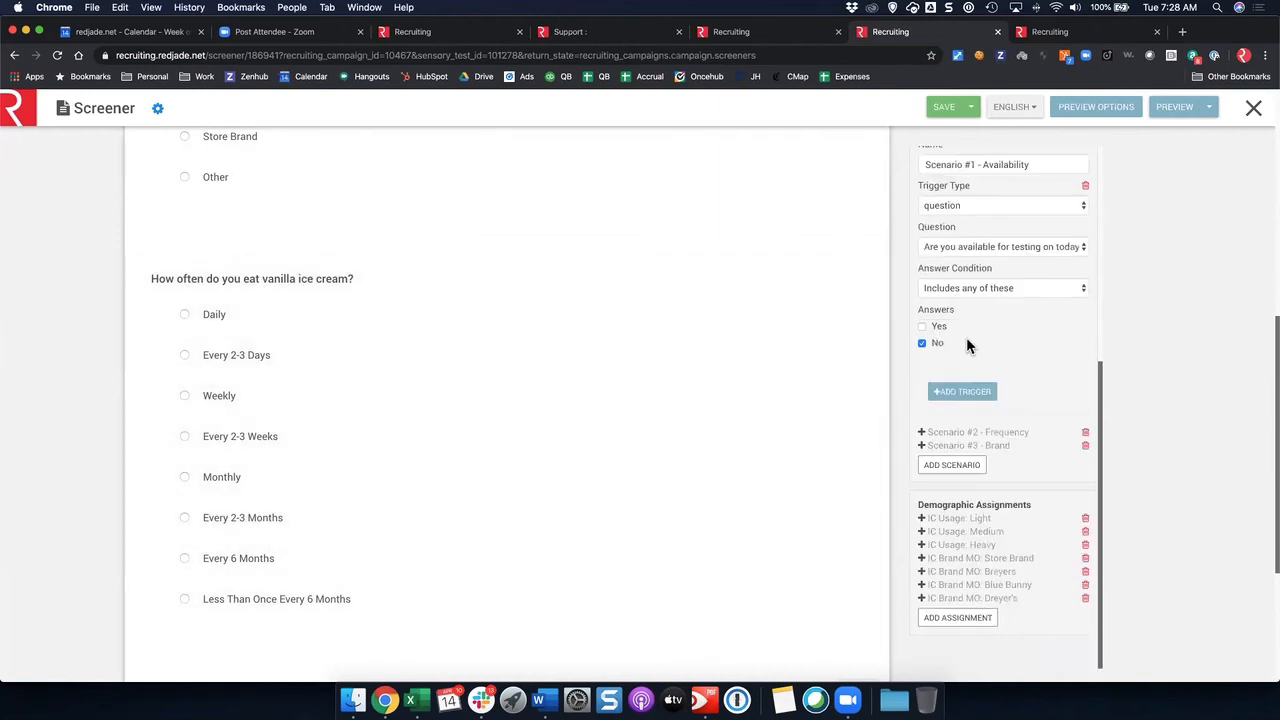
pyautogui.scroll(1, 925, 215)
pyautogui.click(921, 174)
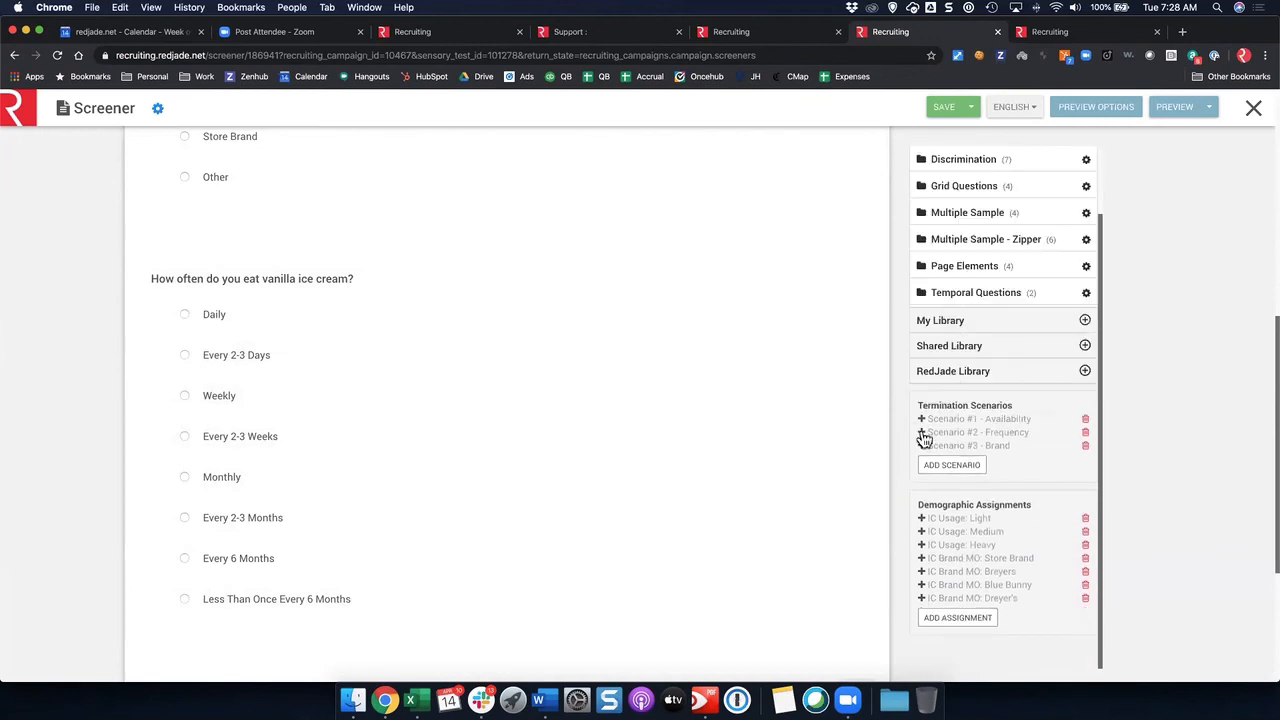
pyautogui.click(922, 433)
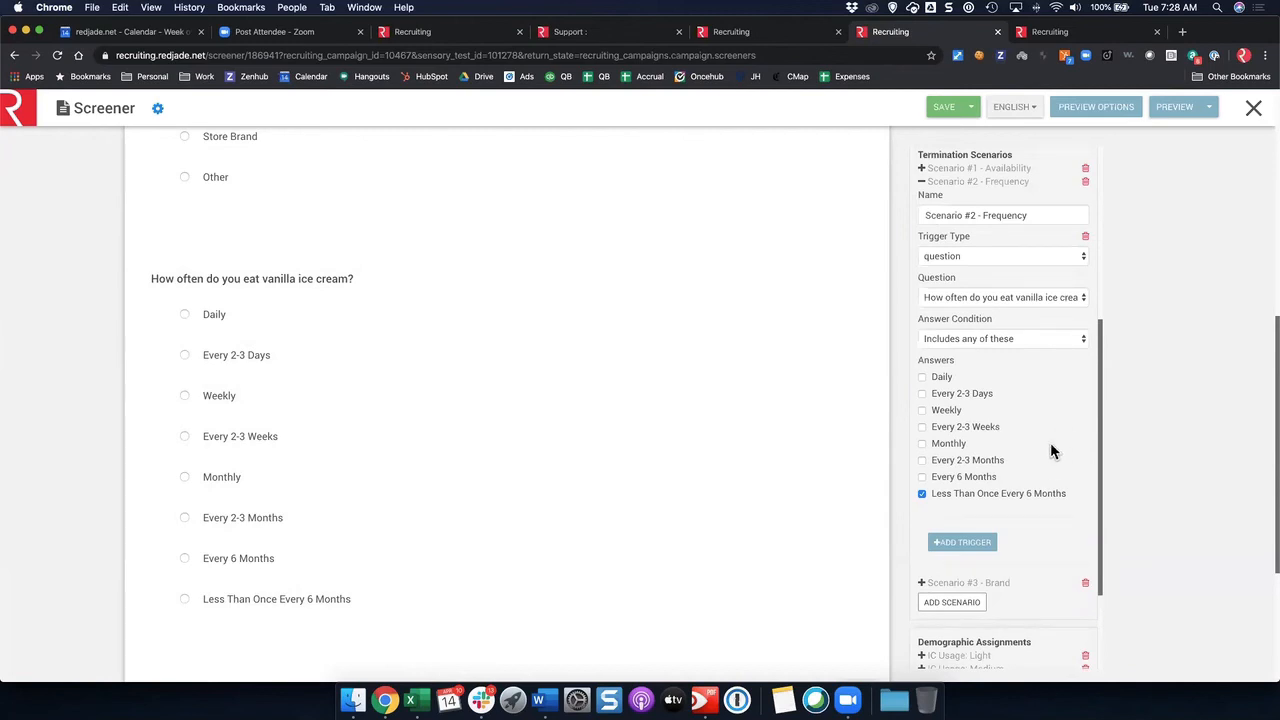
pyautogui.scroll(-4, 1020, 543)
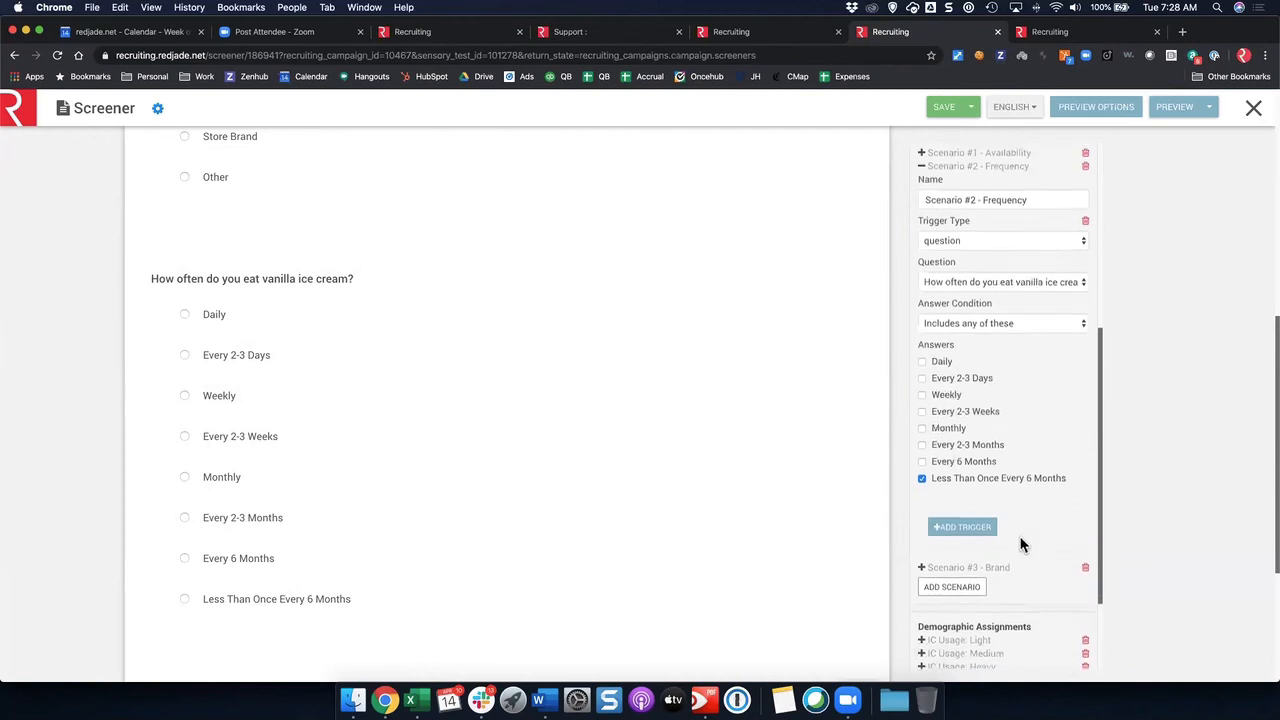
# - Examine which frequency answers trigger the "IC Usage" demographic assignments for Light, Medium and Heavy
pyautogui.click(925, 522)
pyautogui.scroll(-6, 960, 517)
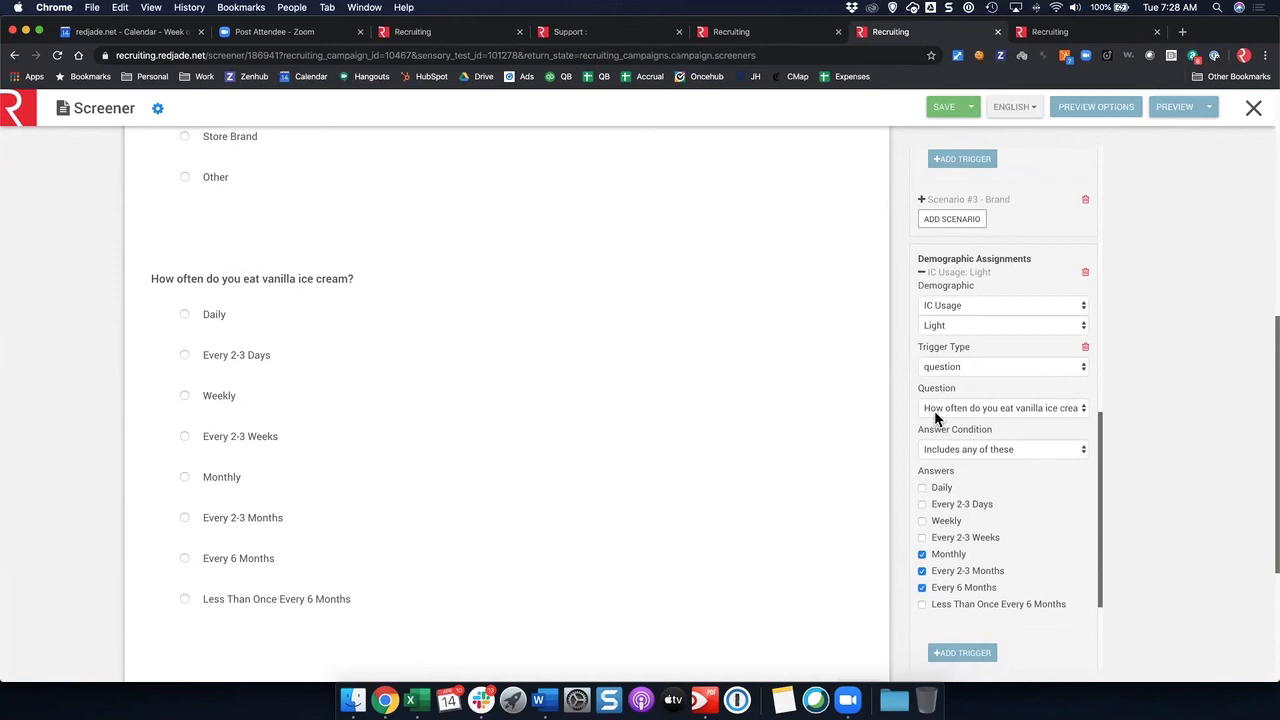
pyautogui.click(922, 277)
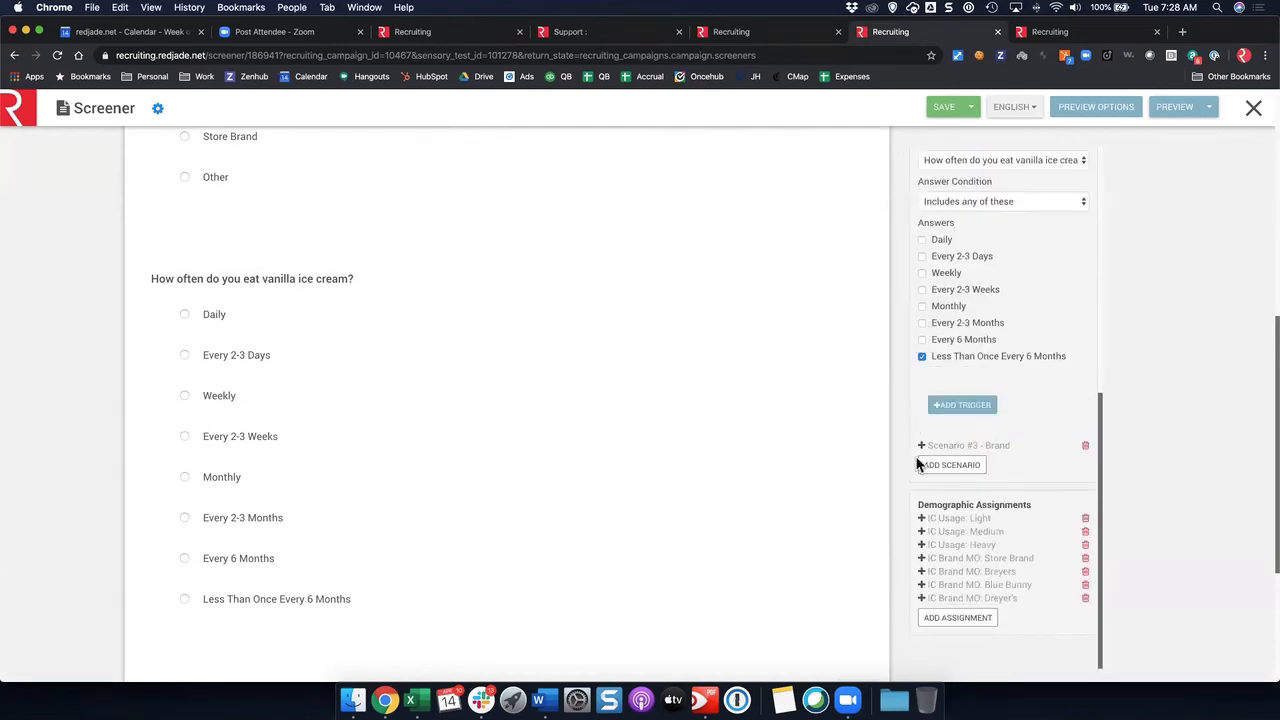
pyautogui.click(922, 531)
pyautogui.scroll(-5, 950, 530)
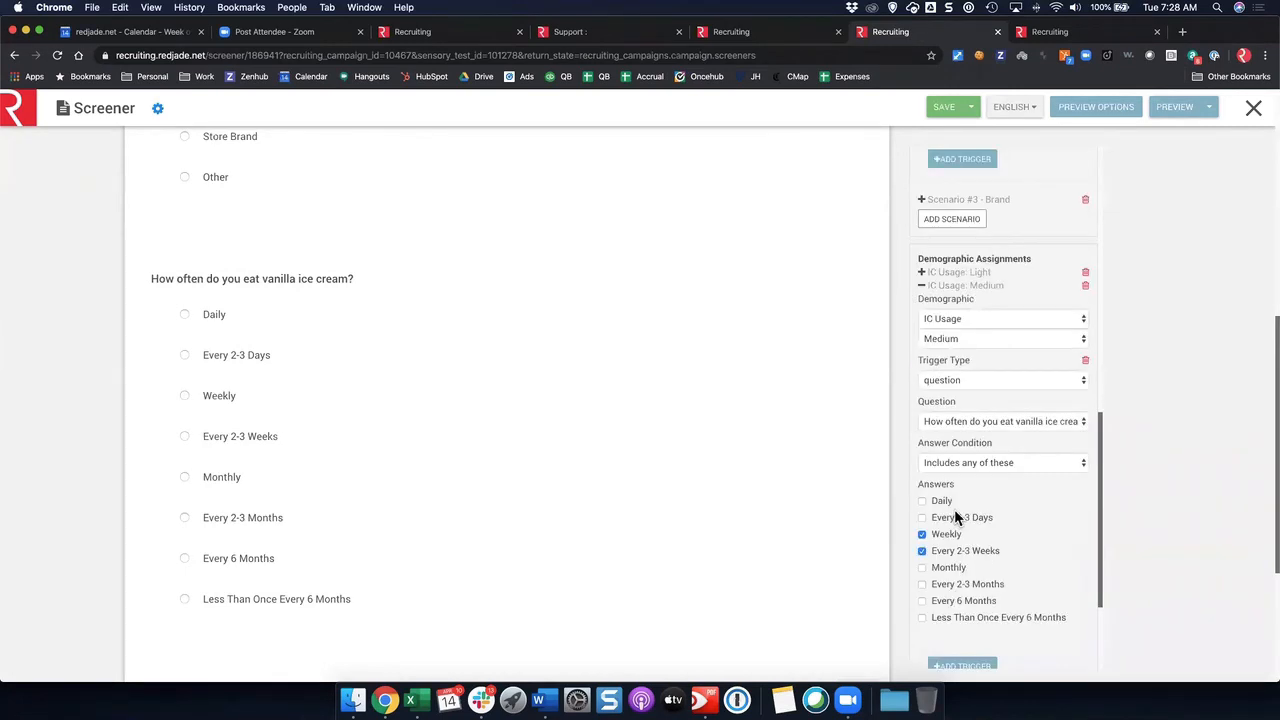
pyautogui.scroll(-1, 951, 263)
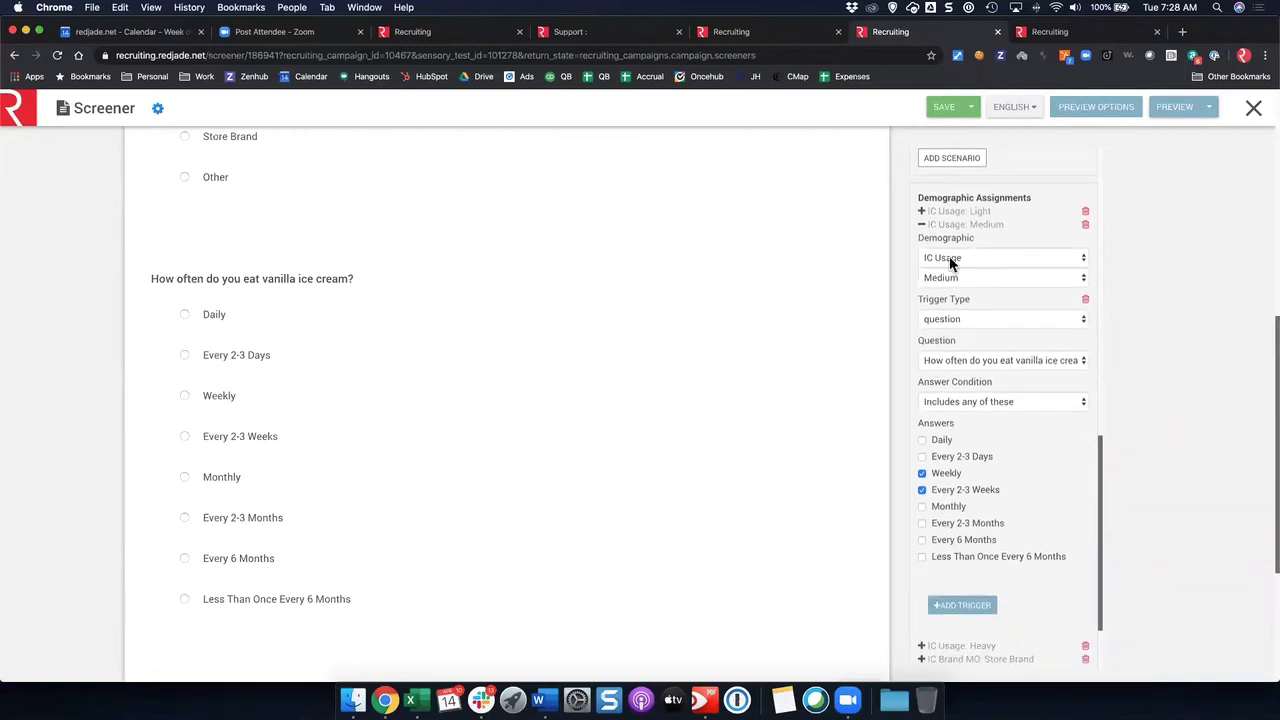
pyautogui.click(923, 226)
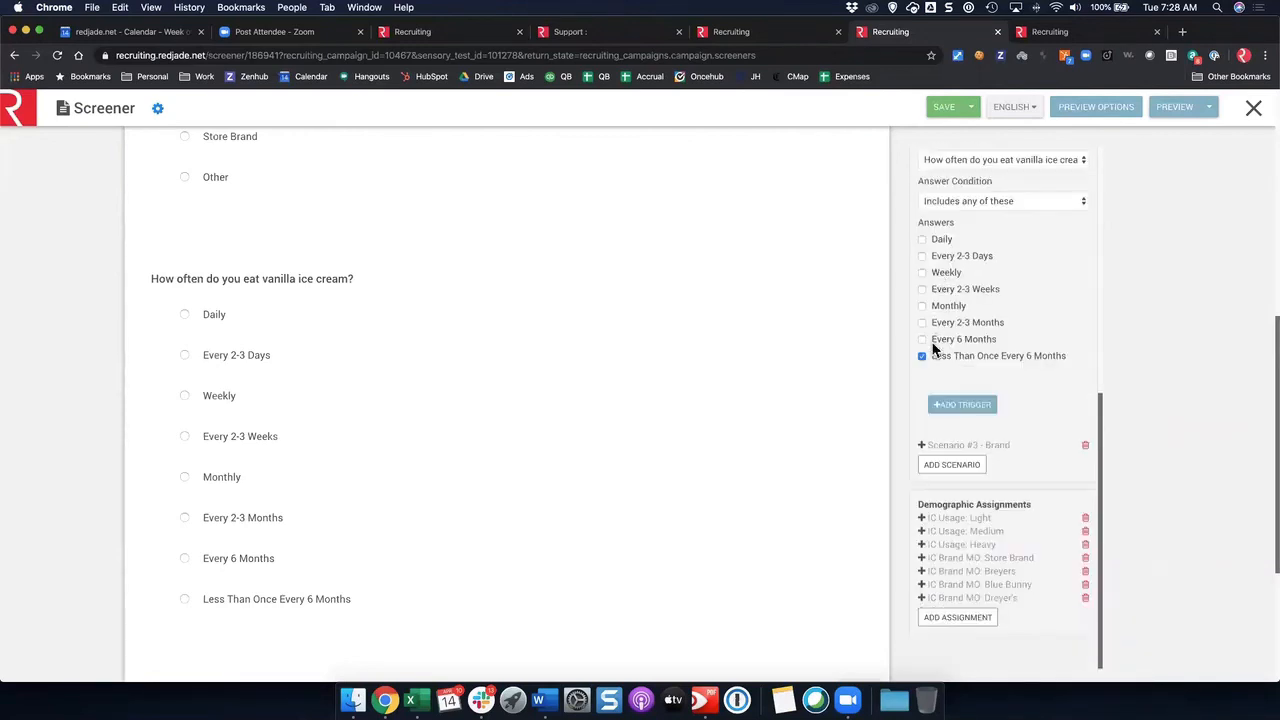
pyautogui.click(920, 545)
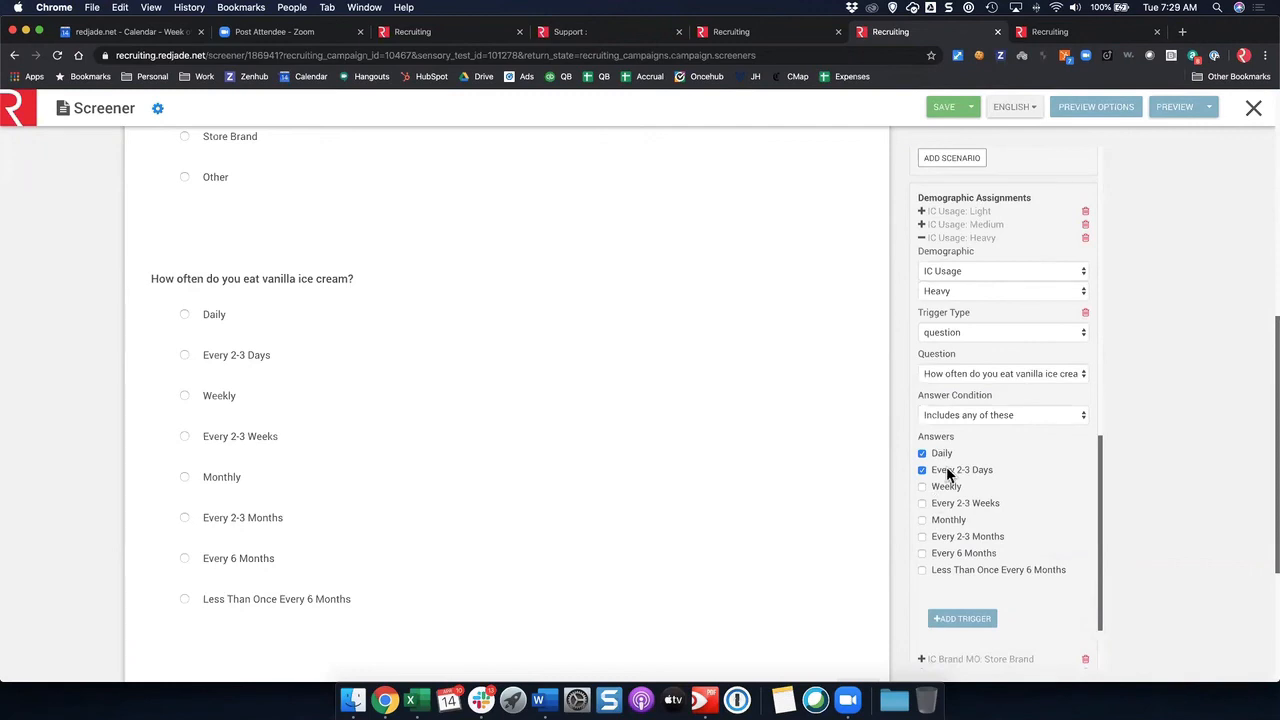
pyautogui.scroll(-5, 805, 380)
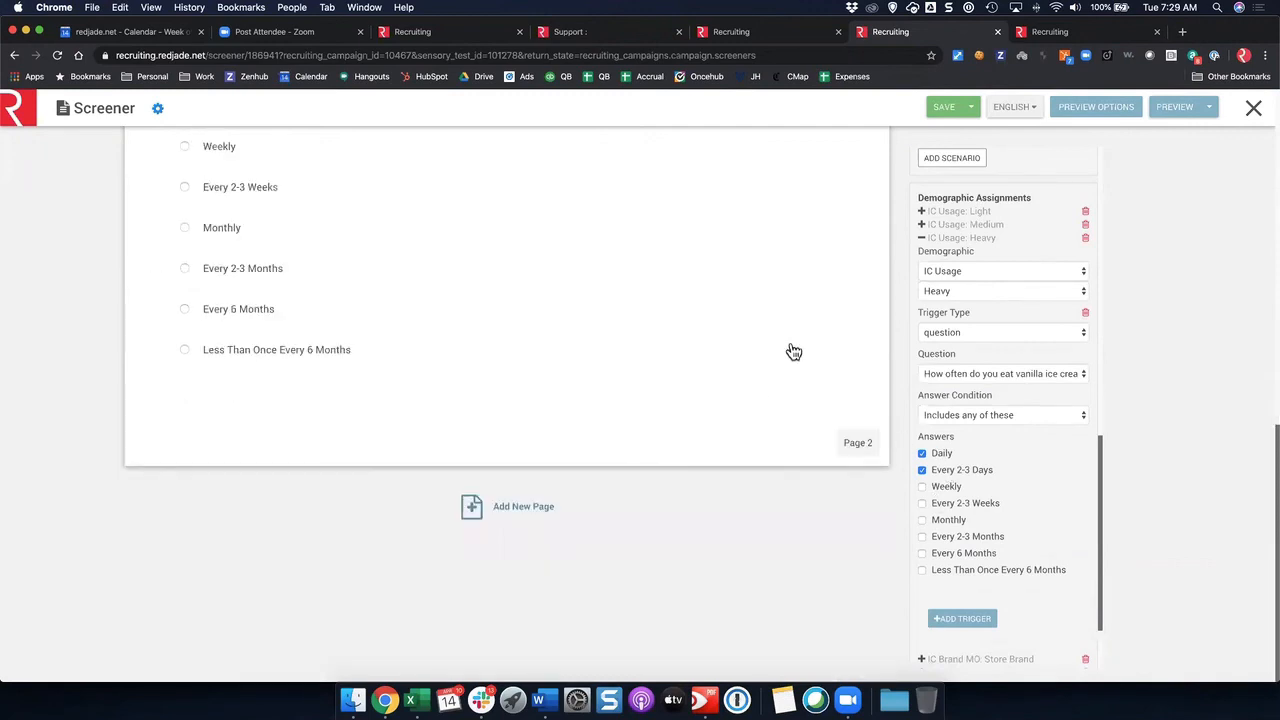
# - Save and close the screener, and start a new email blast for the campaign from a copy of the most recent blast
pyautogui.click(1250, 110)
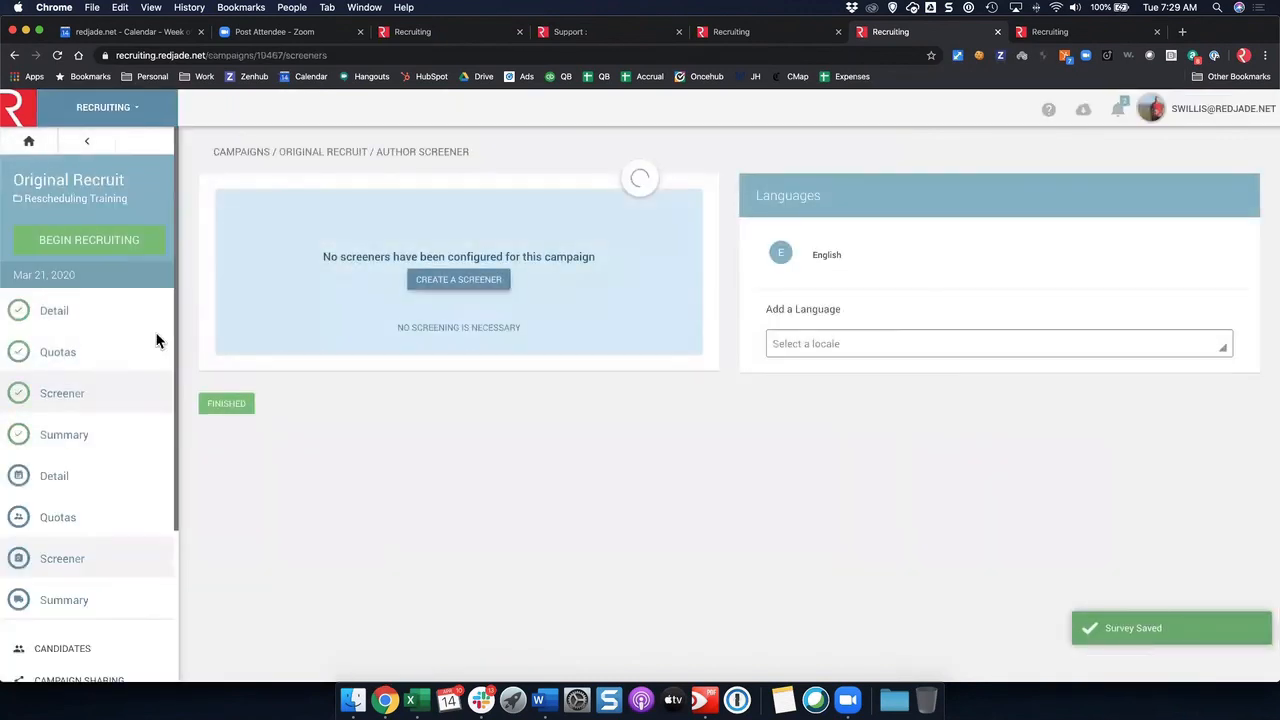
pyautogui.click(62, 436)
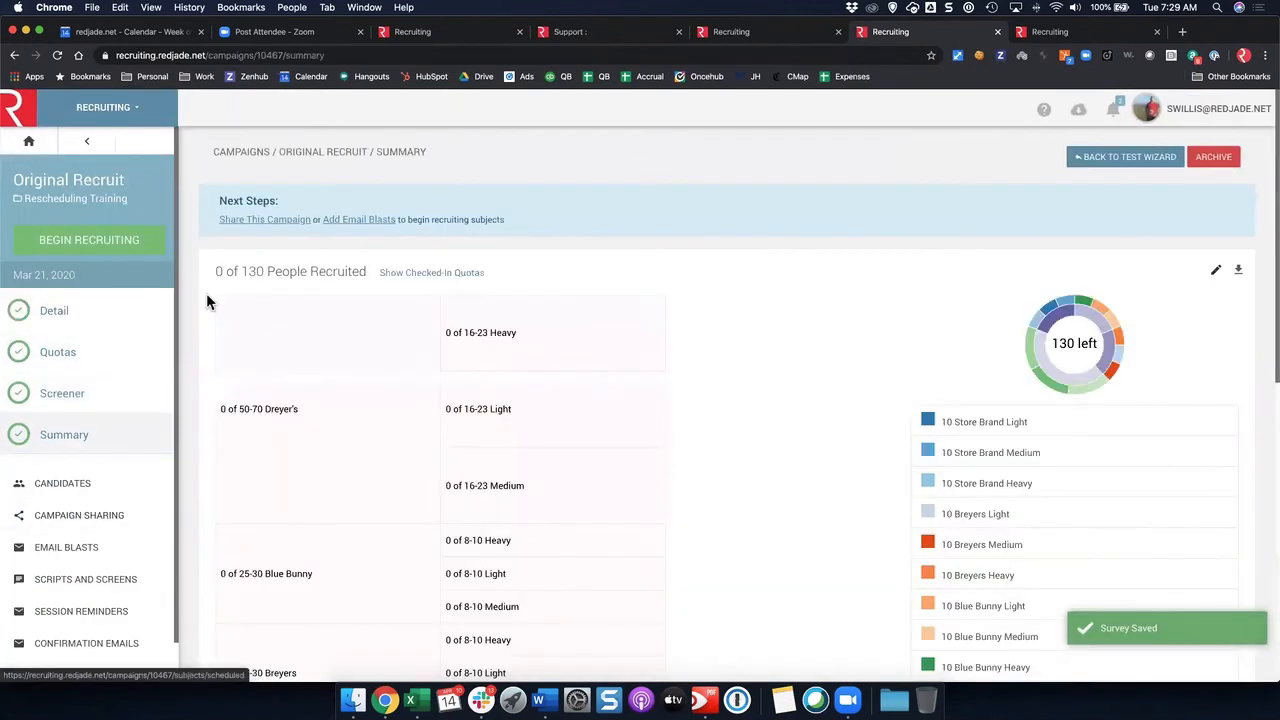
pyautogui.click(86, 545)
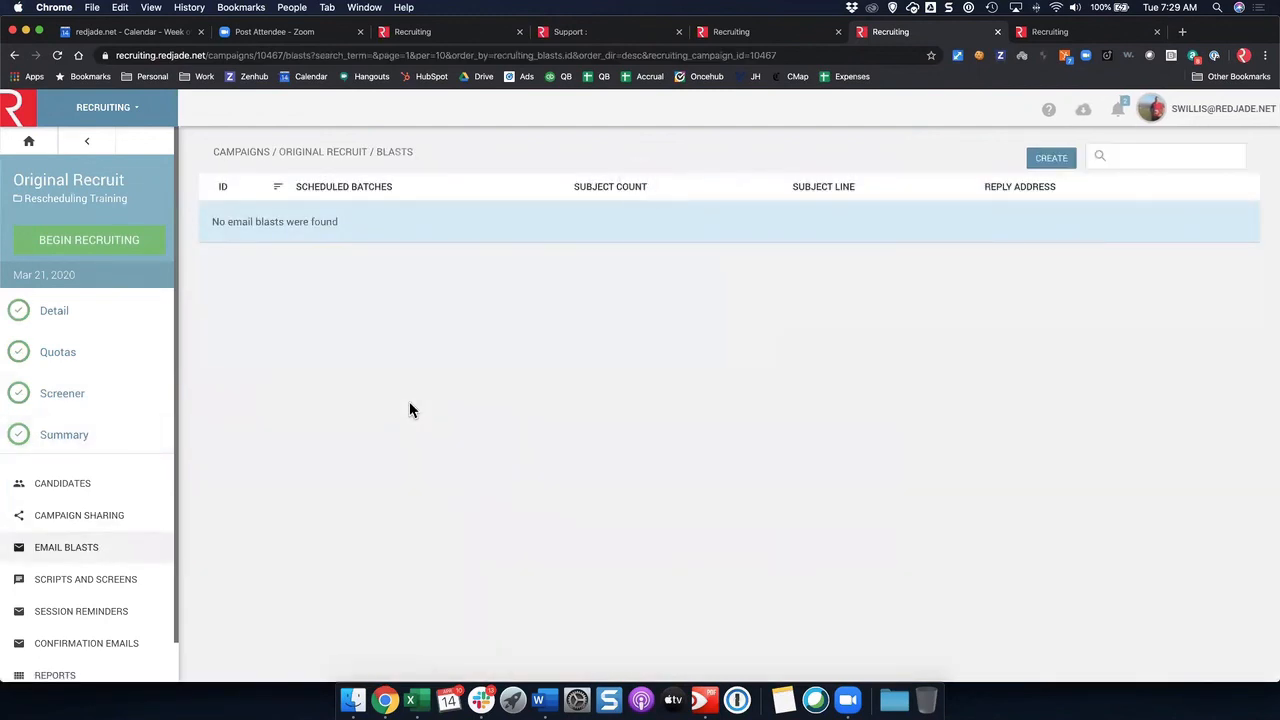
pyautogui.click(1060, 161)
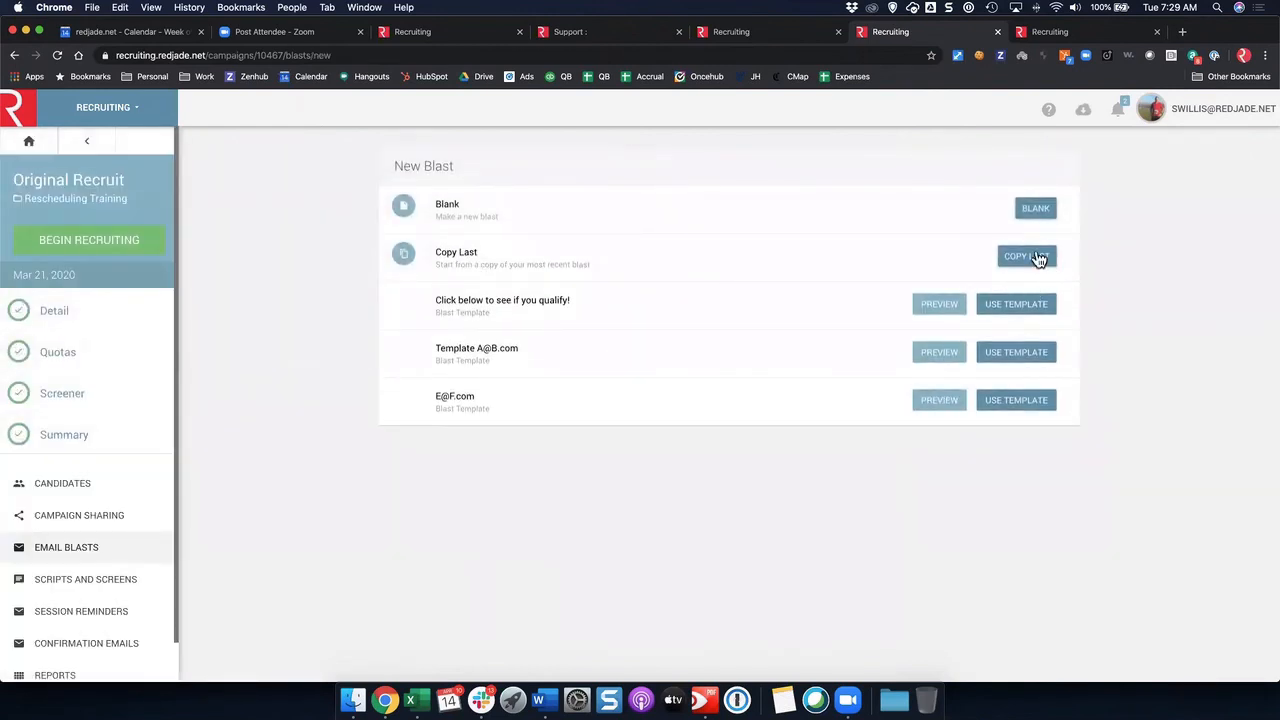
pyautogui.click(1027, 257)
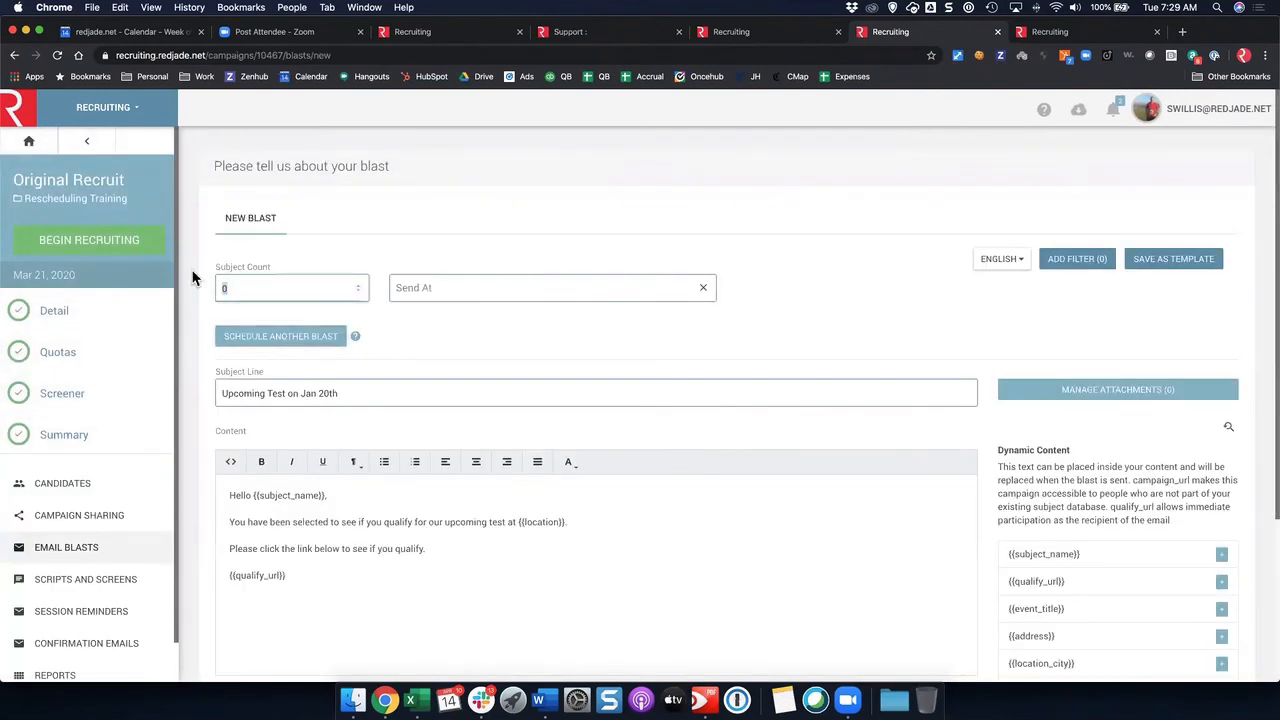
# - Set the blast's subject count to 100 and its send time to April 14 2020 12:00 AM
pyautogui.click(424, 289)
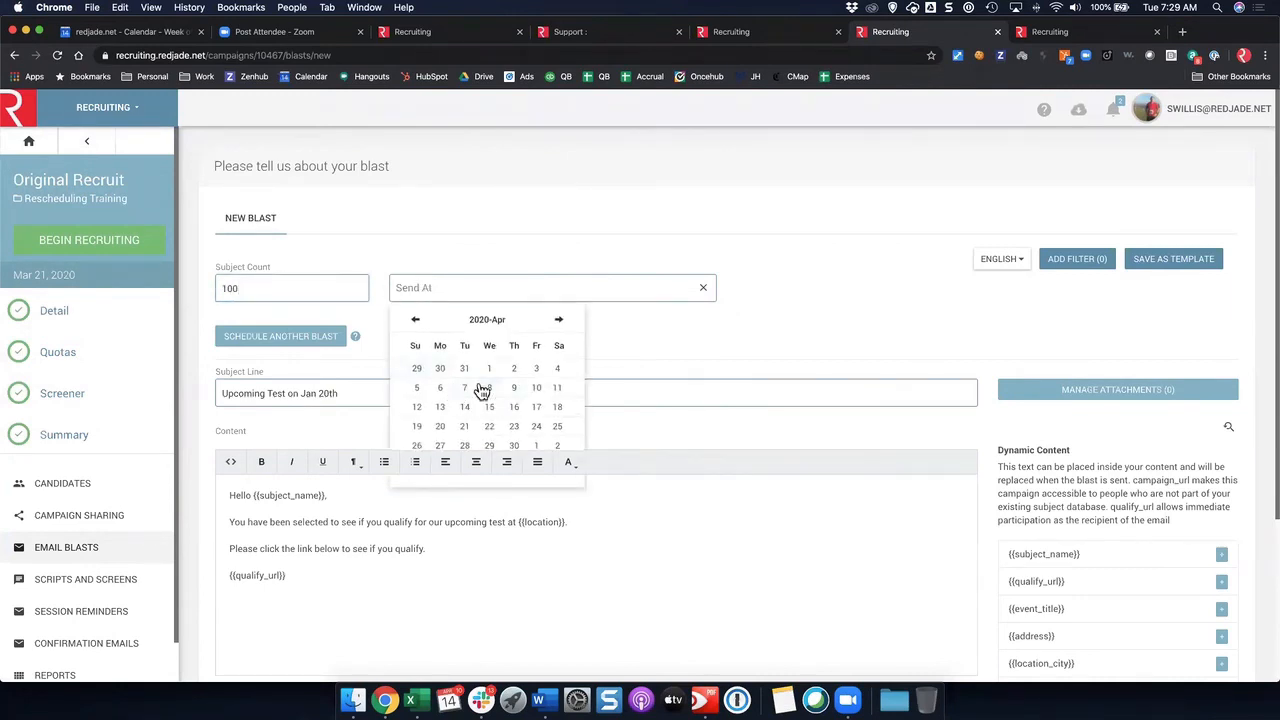
pyautogui.click(464, 406)
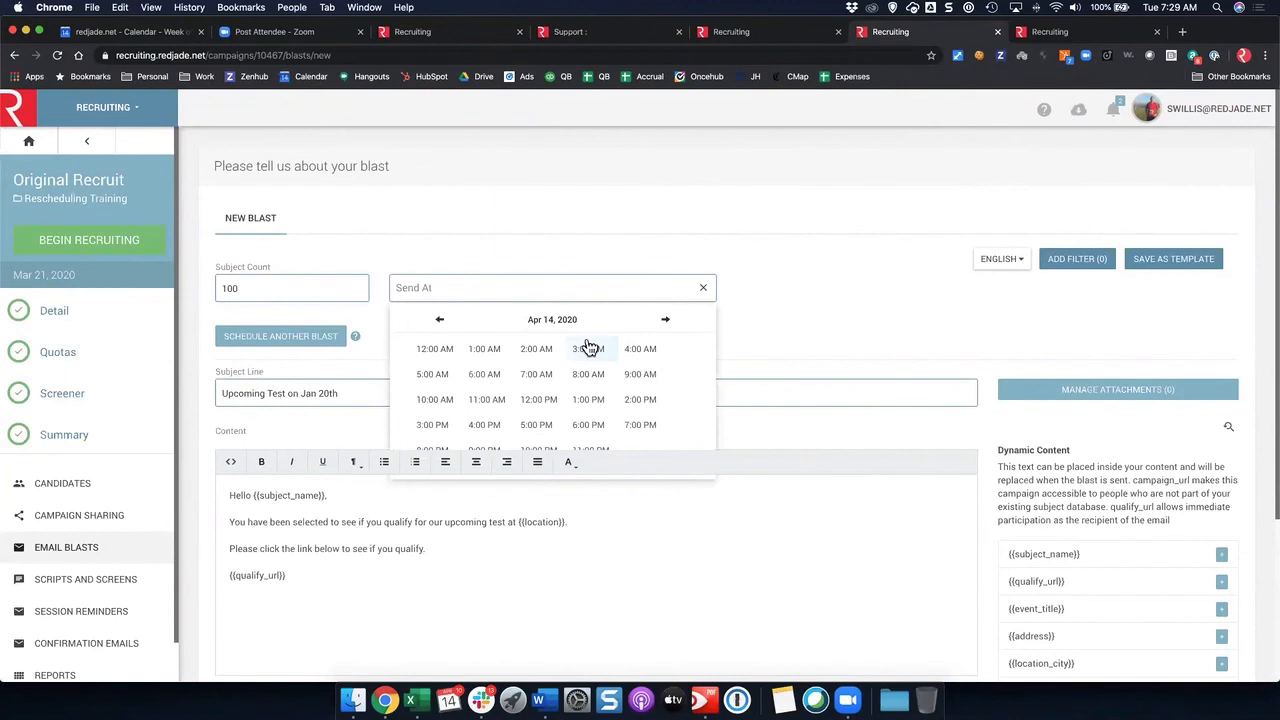
pyautogui.click(450, 349)
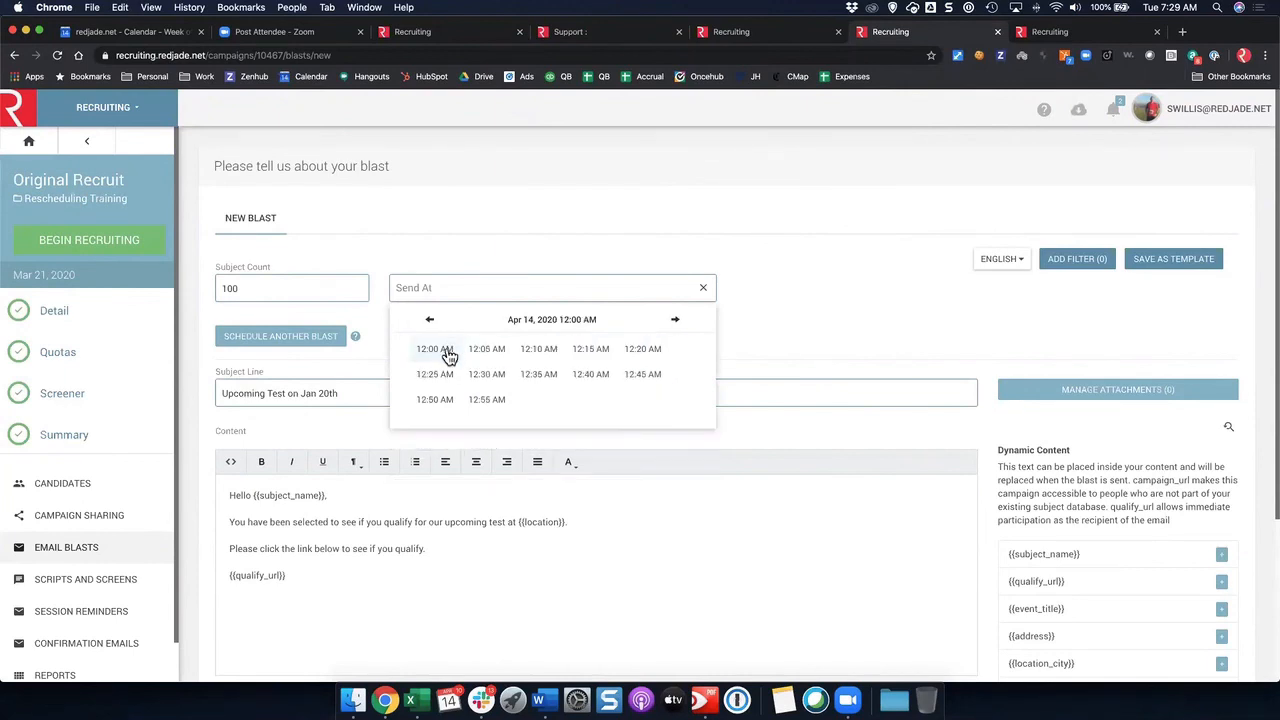
pyautogui.click(449, 354)
pyautogui.click(652, 344)
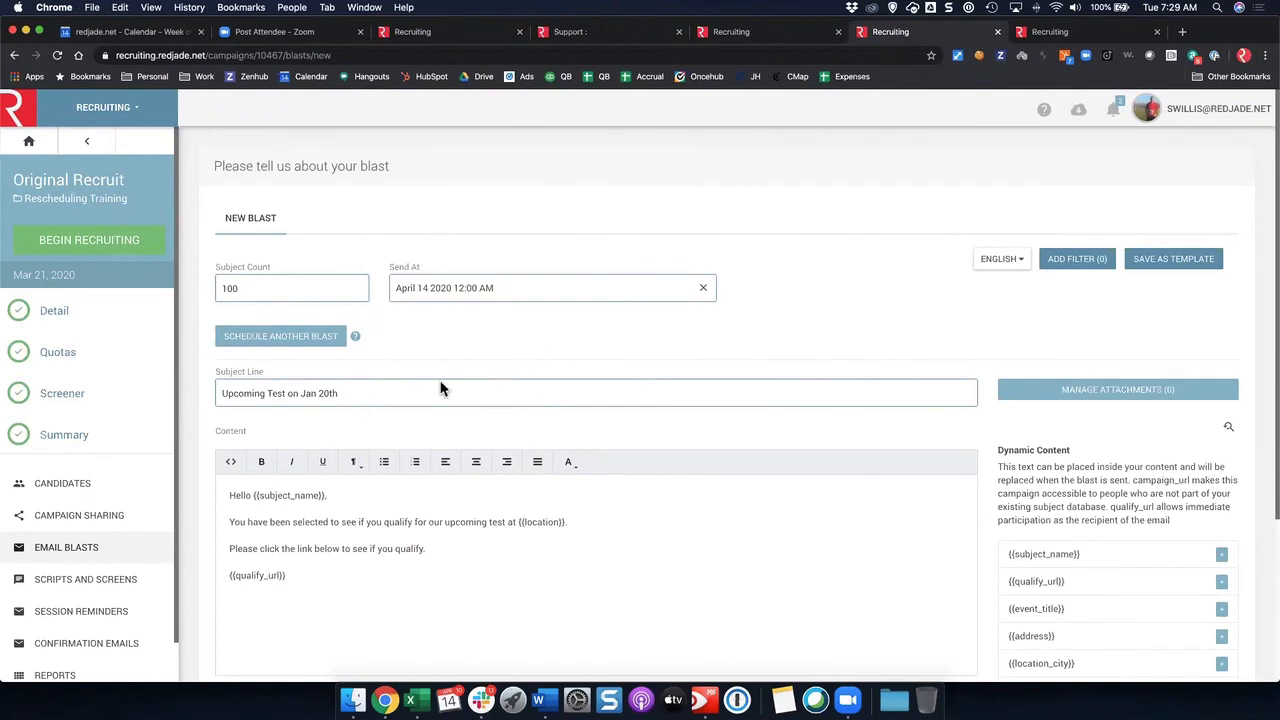
# - Replace the blast's subject line with "Testing" and submit the blast
pyautogui.moveTo(371, 392); pyautogui.dragTo(181, 376)
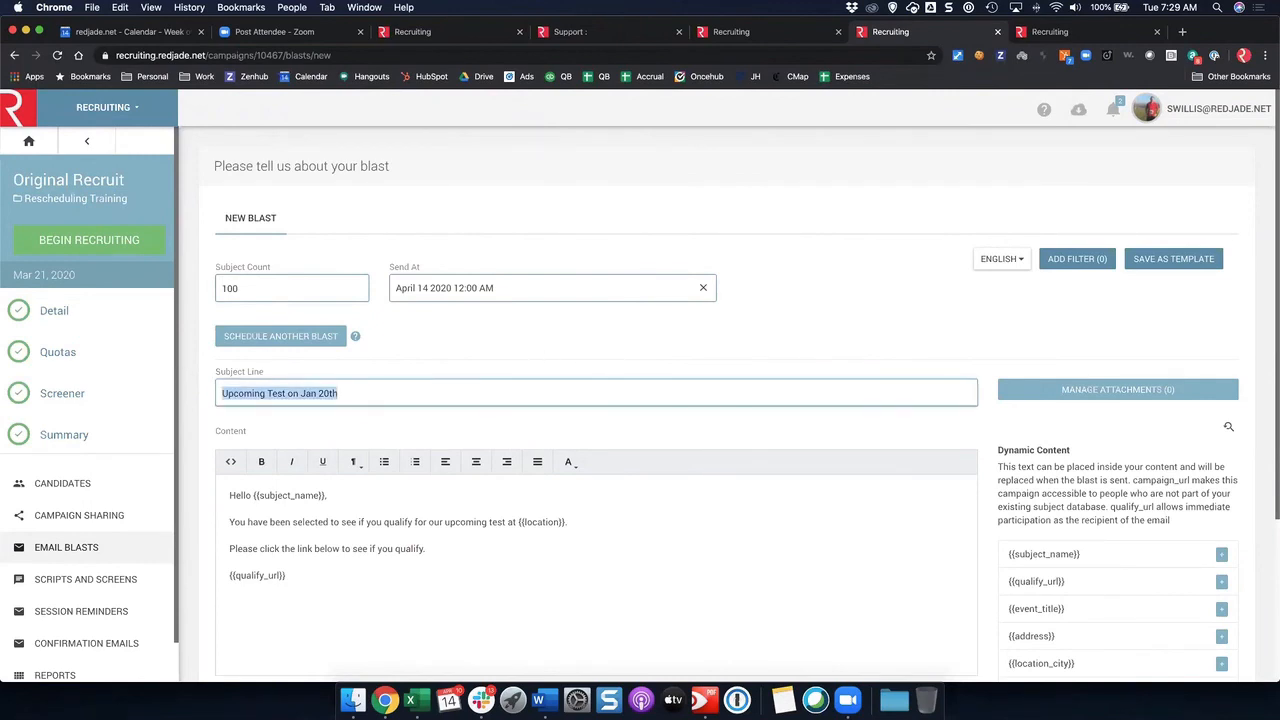
pyautogui.write('Testing')
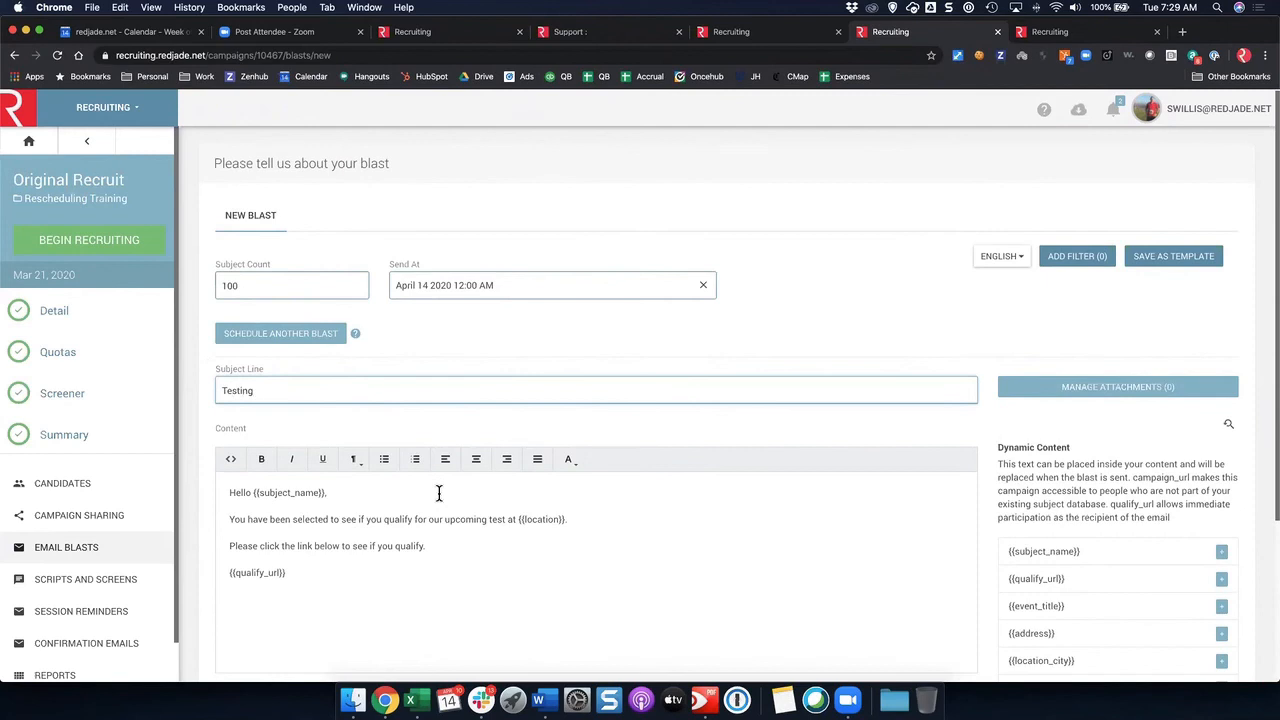
pyautogui.scroll(-1, 360, 505)
pyautogui.scroll(-3, 650, 494)
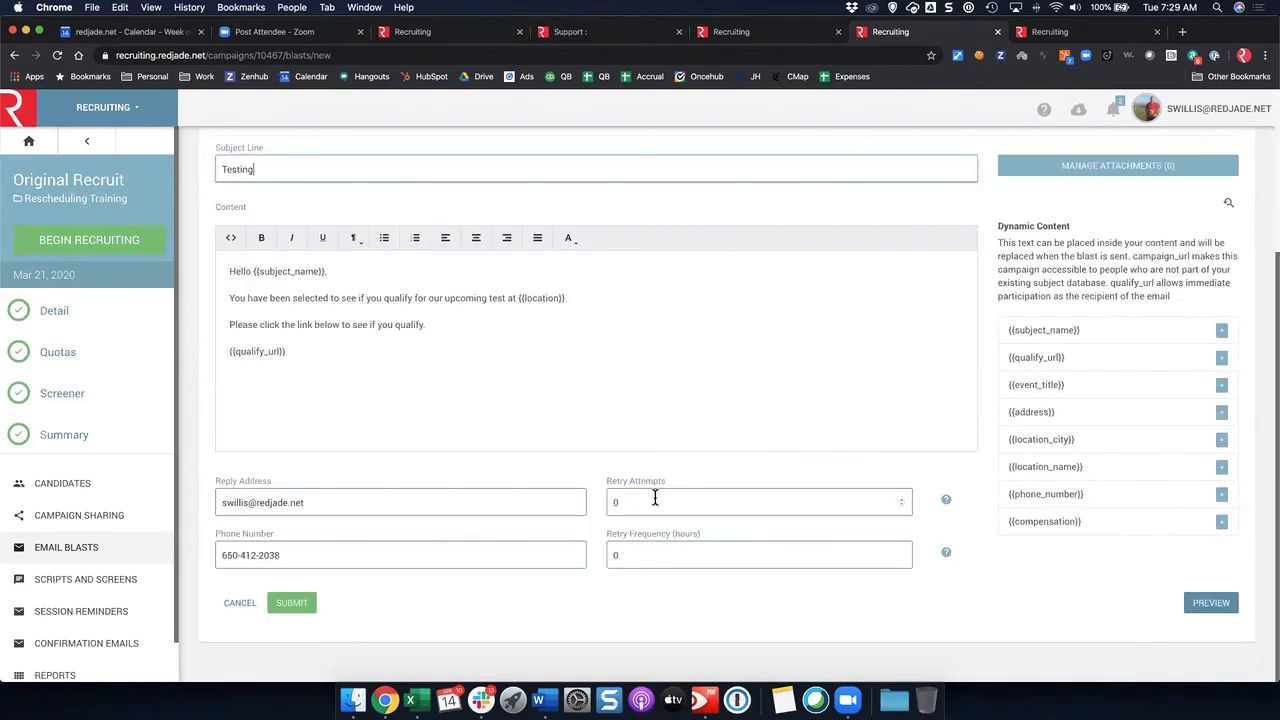
pyautogui.click(287, 607)
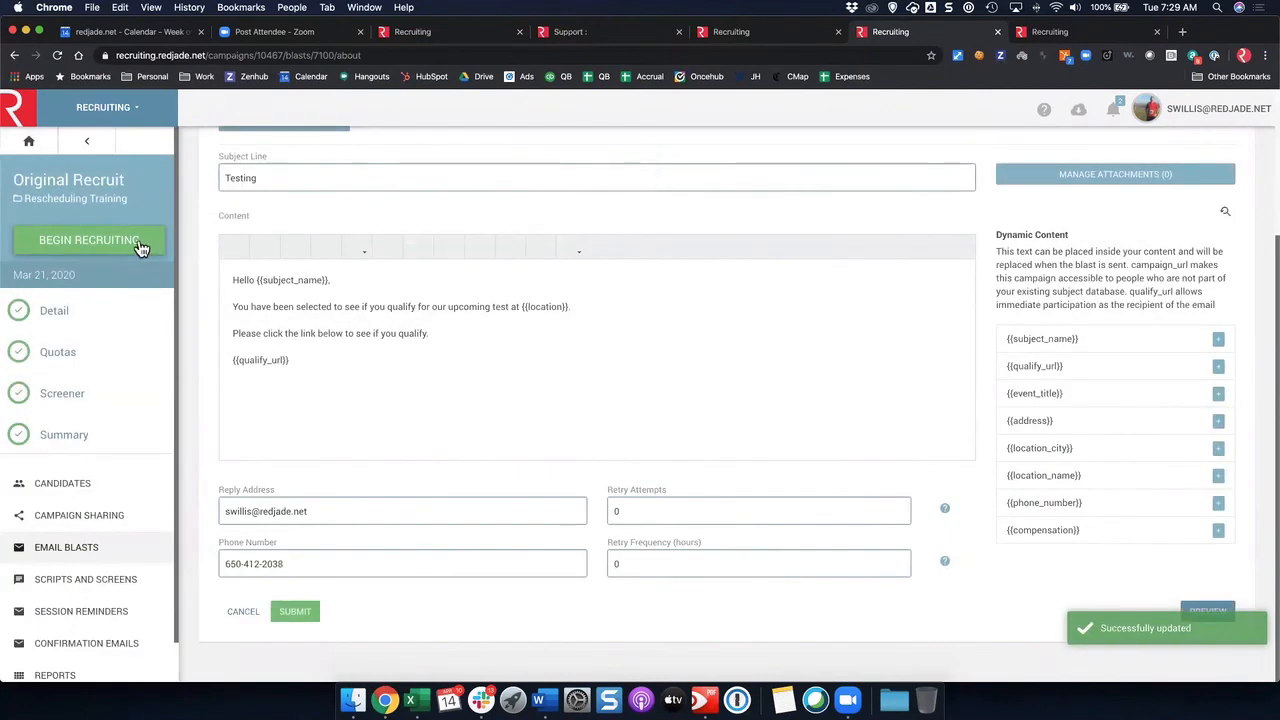
# - Begin recruiting for the Original Recruit campaign, and check its scheduled candidates and possible subjects
pyautogui.click(141, 246)
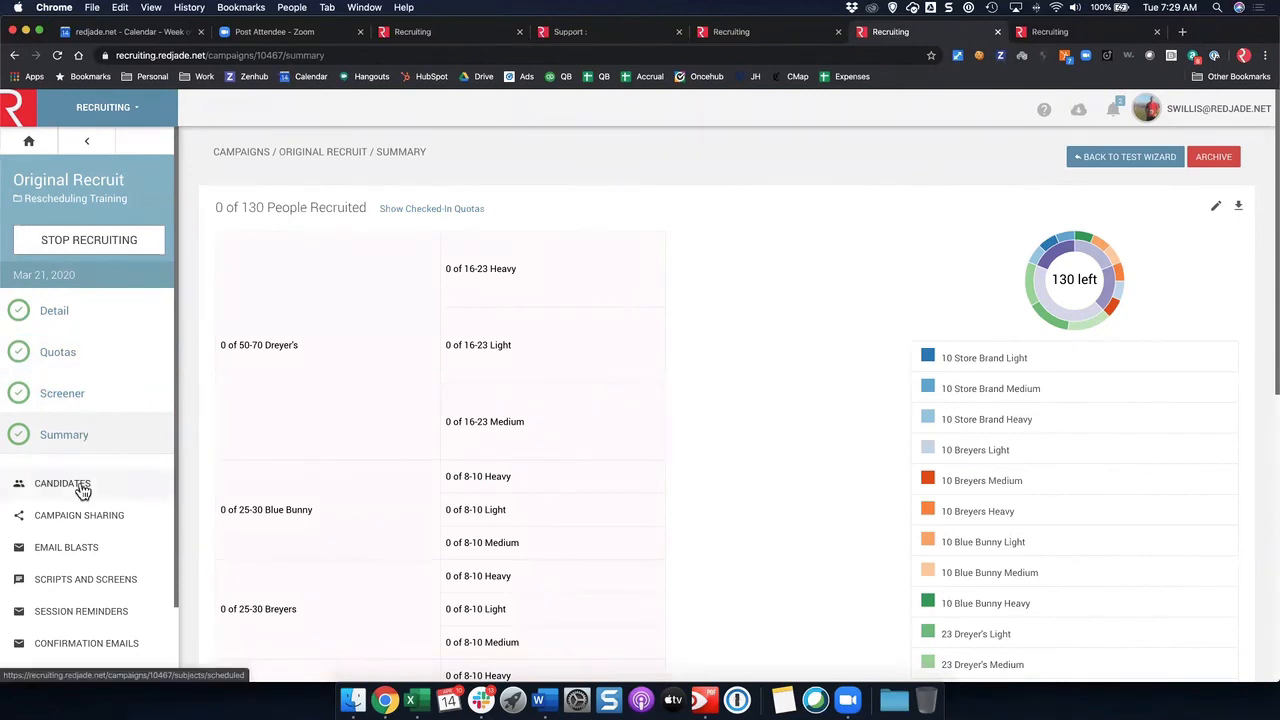
pyautogui.click(148, 497)
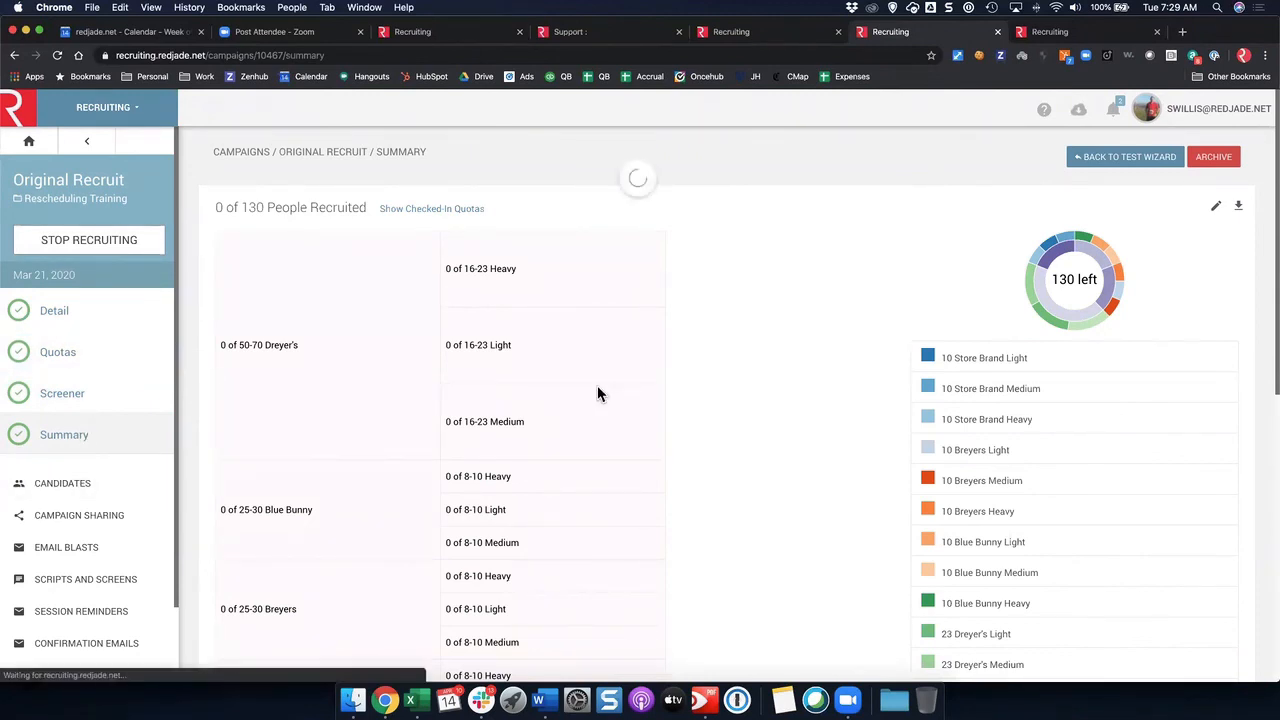
pyautogui.click(572, 190)
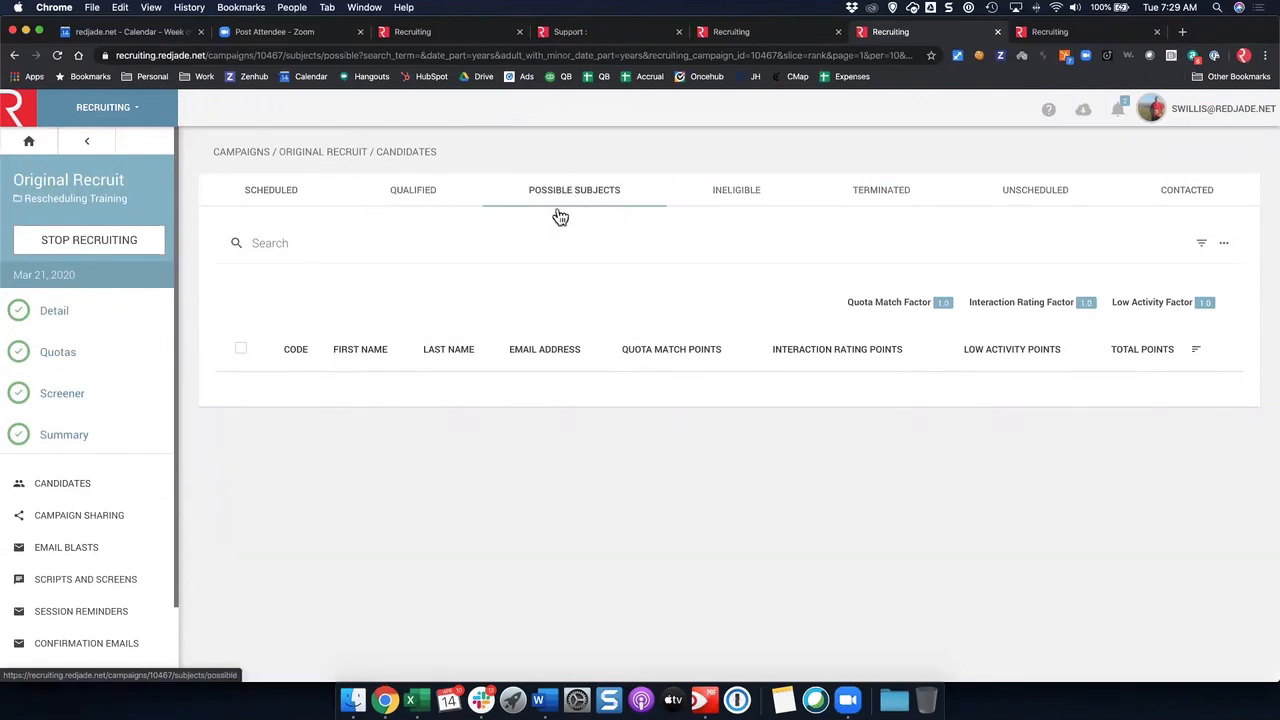
pyautogui.click(70, 488)
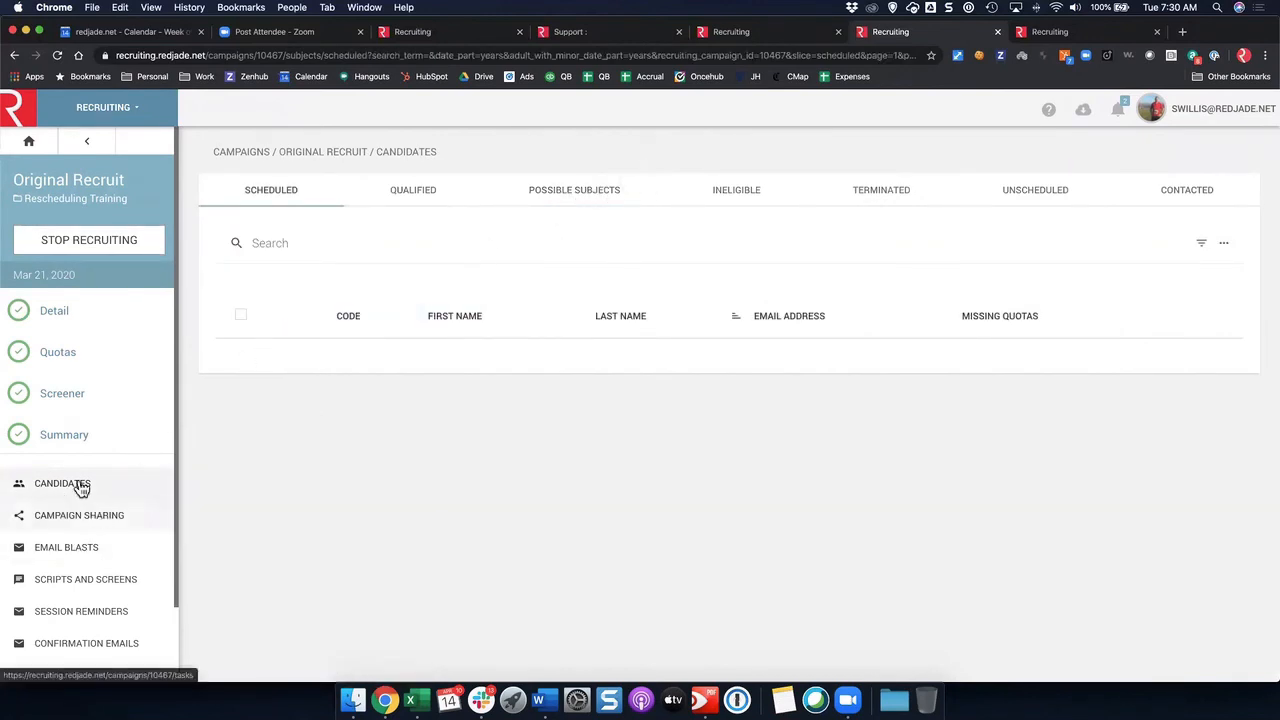
pyautogui.click(564, 188)
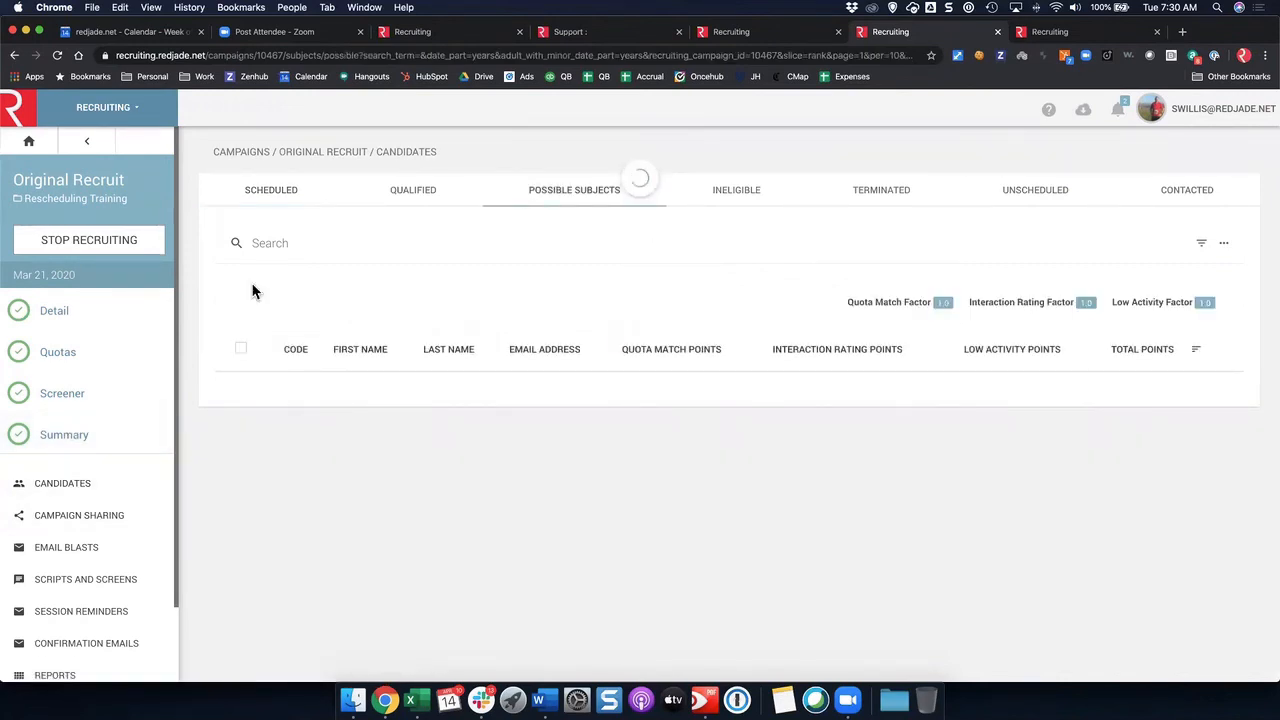
pyautogui.click(76, 485)
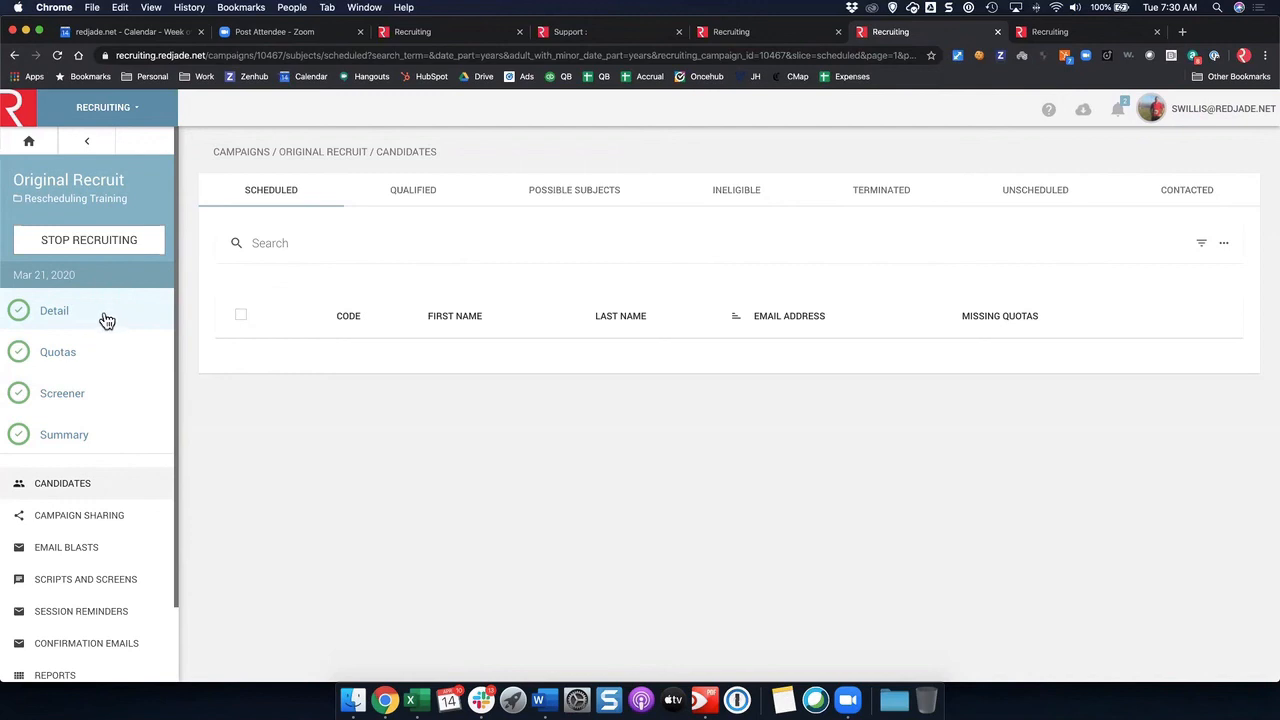
# - Look at the campaign's detail page, and review the recruitment quotas by brand and usage on its summary
pyautogui.click(134, 317)
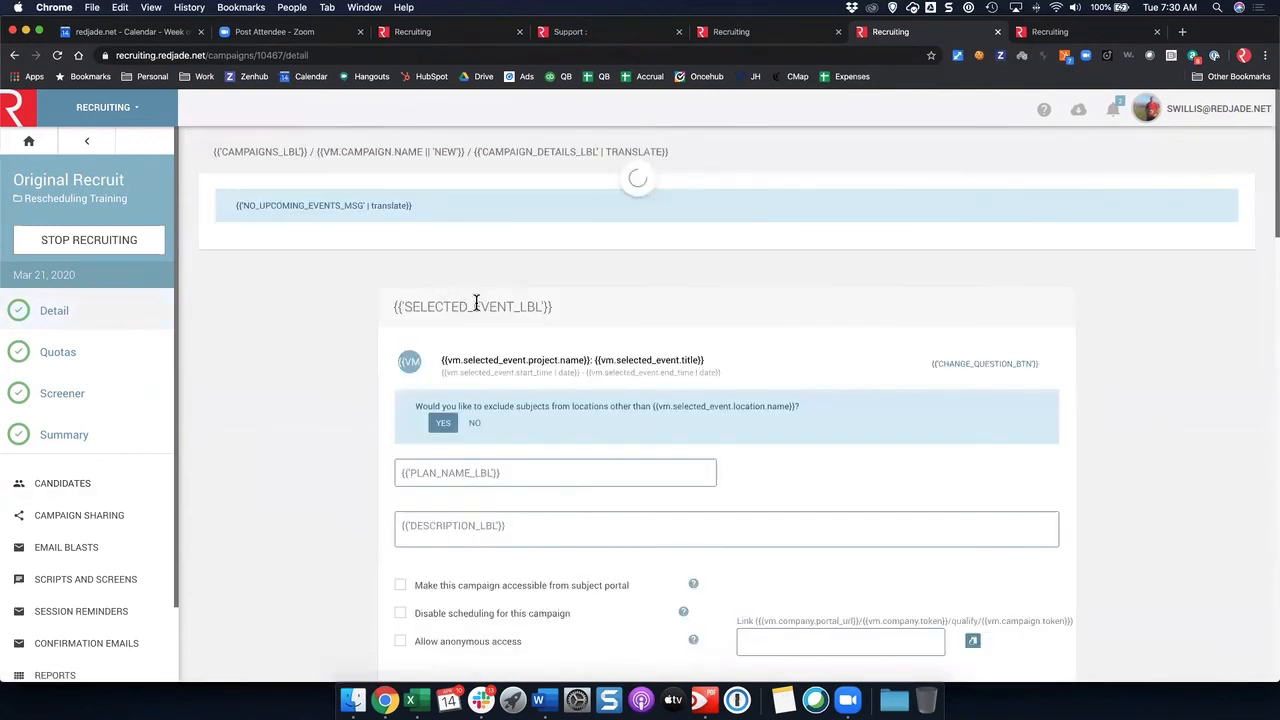
pyautogui.scroll(-3, 400, 405)
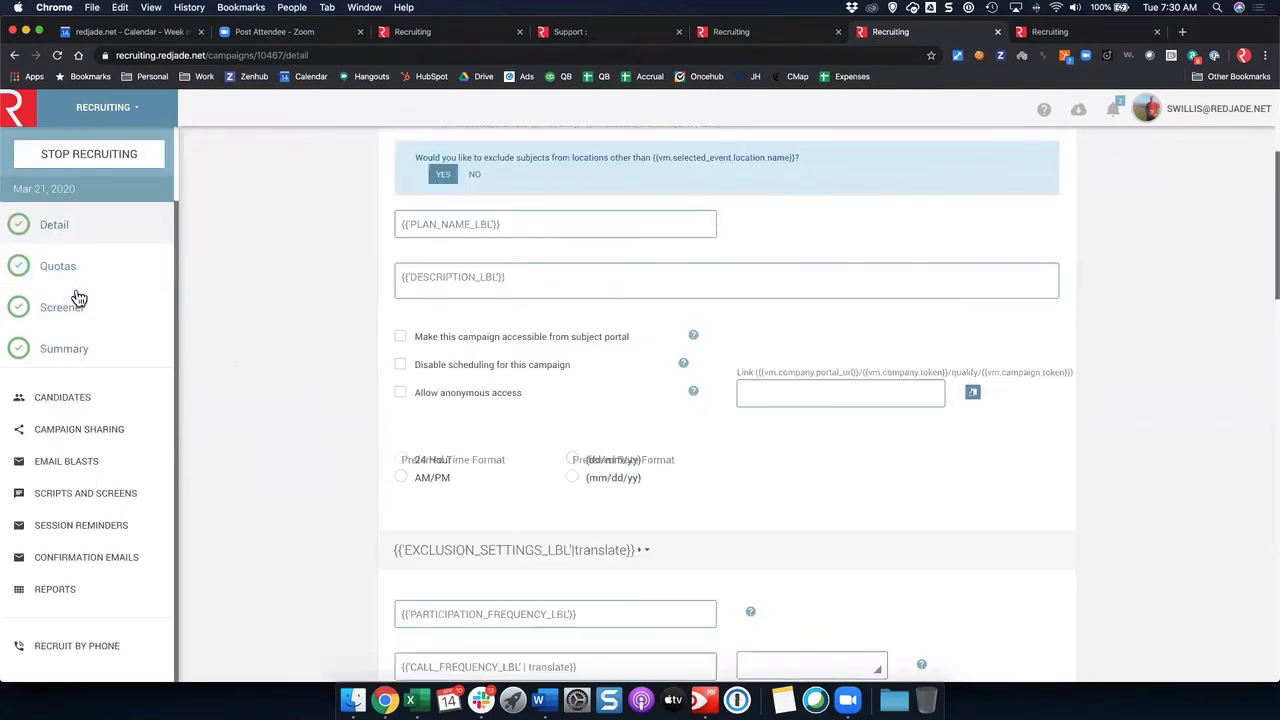
pyautogui.click(88, 350)
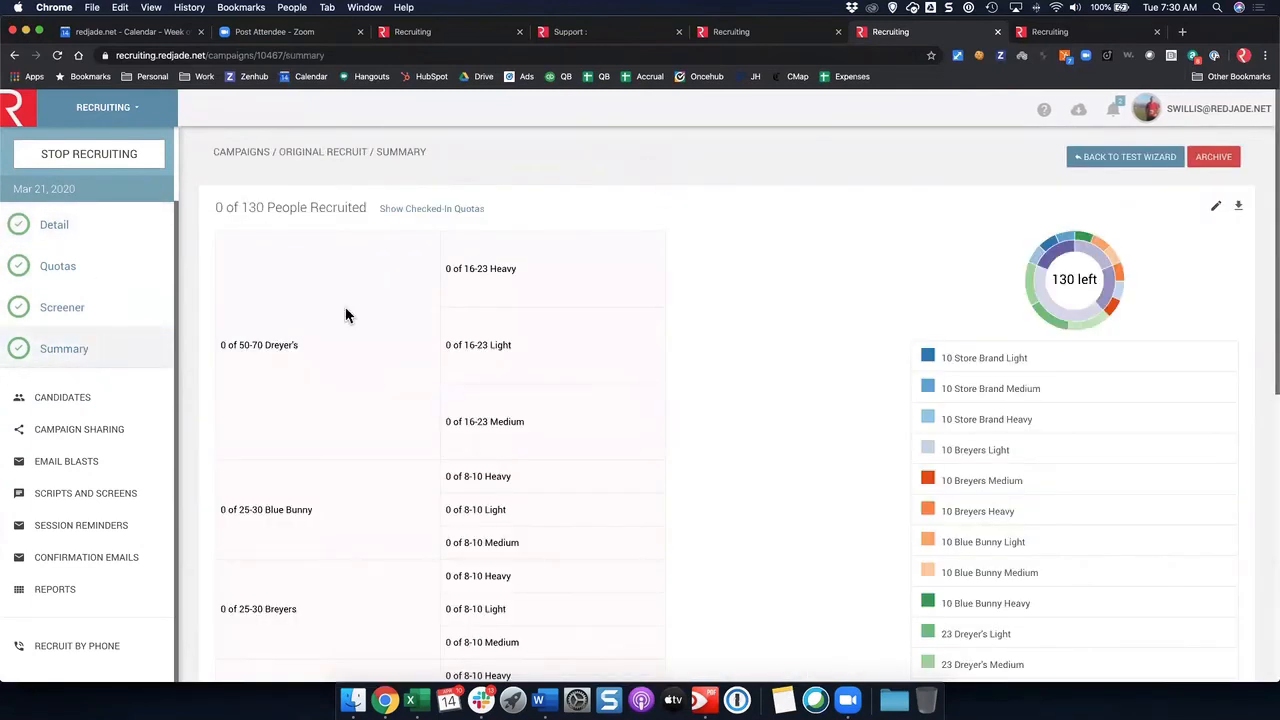
pyautogui.scroll(-1, 443, 357)
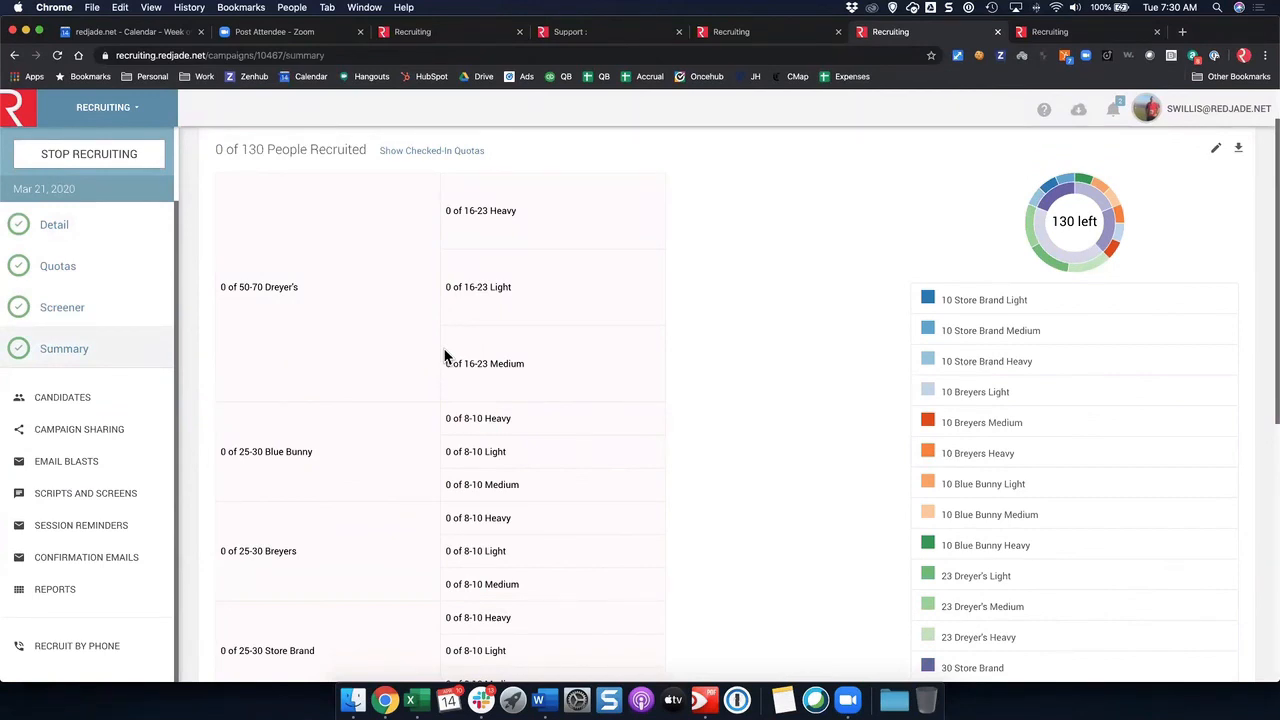
# - Review the remaining brand and usage quotas on the campaign summary, and reload the campaign's detail page
pyautogui.scroll(-3, 414, 306)
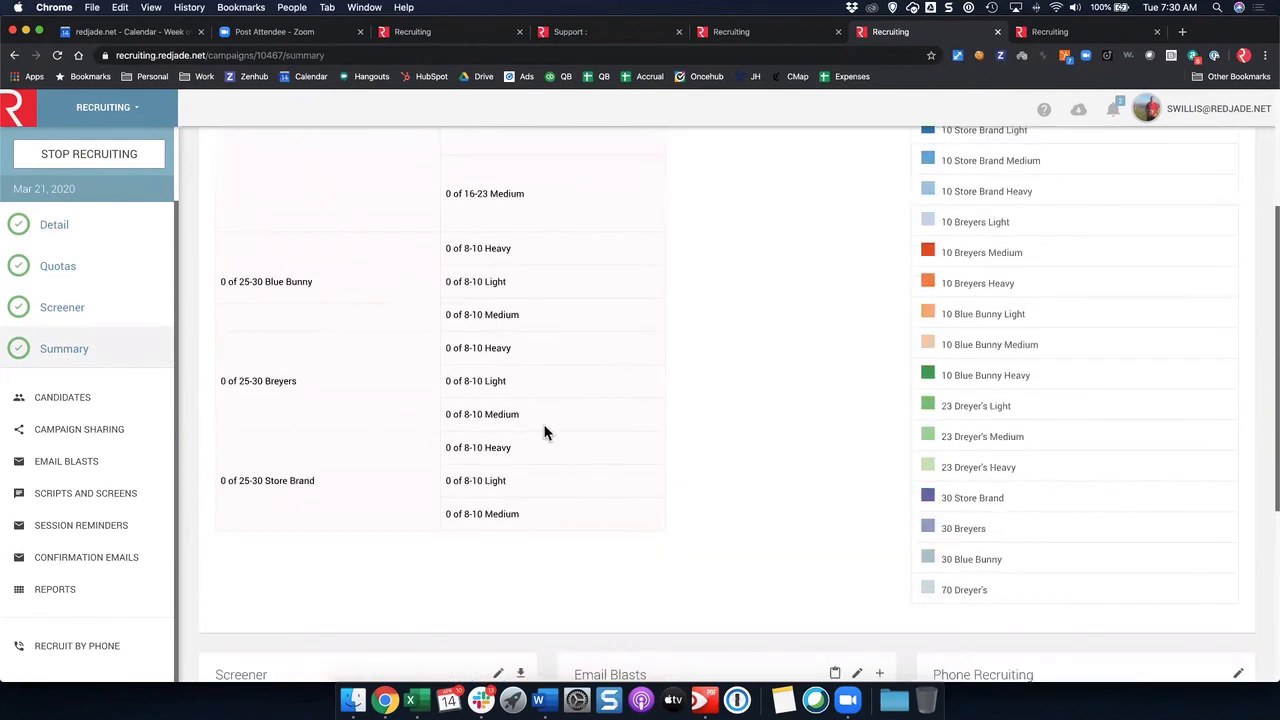
pyautogui.click(97, 229)
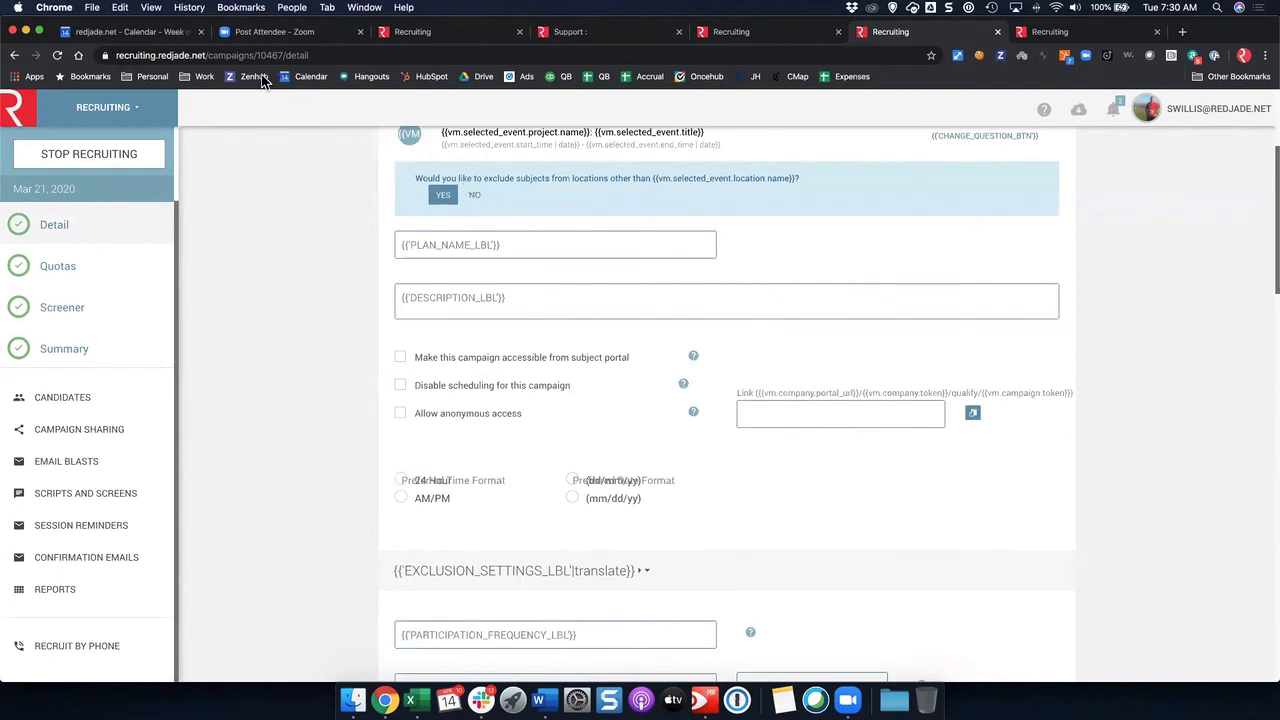
pyautogui.click(58, 55)
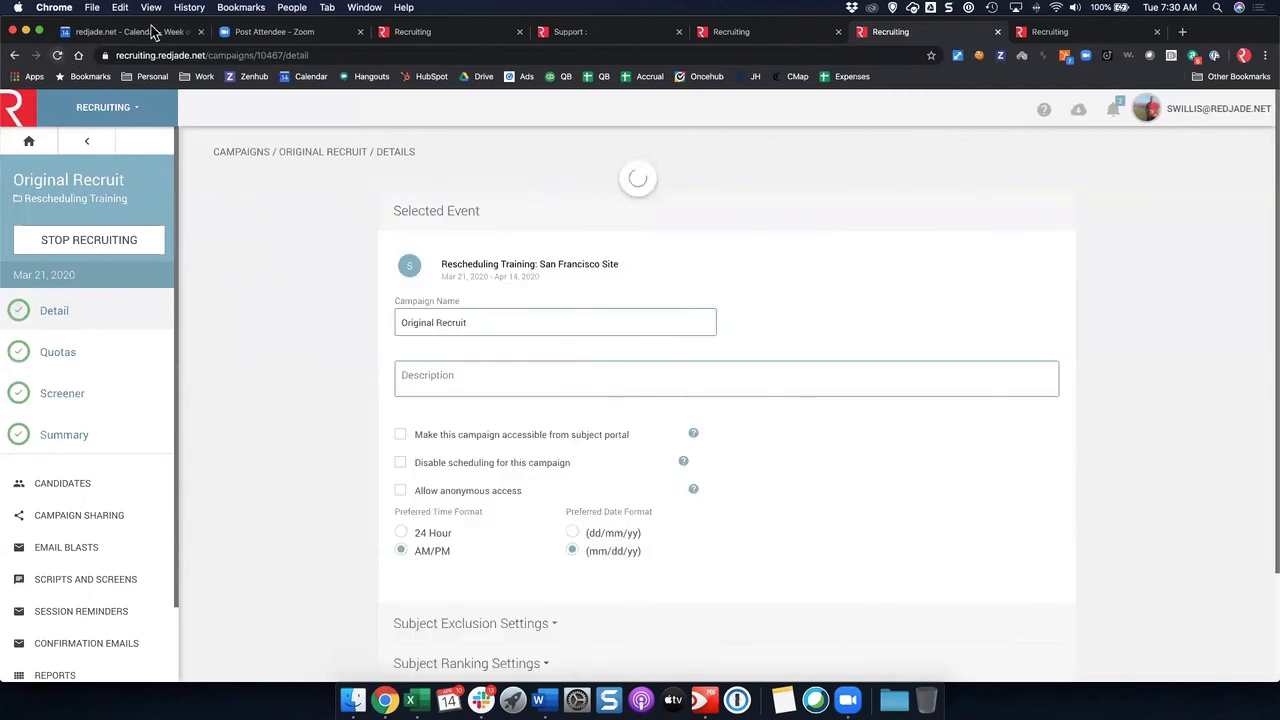
# - Examine the campaign's linked campaigns, subject exclusion settings and custom filters on the detail page
pyautogui.scroll(-3, 500, 335)
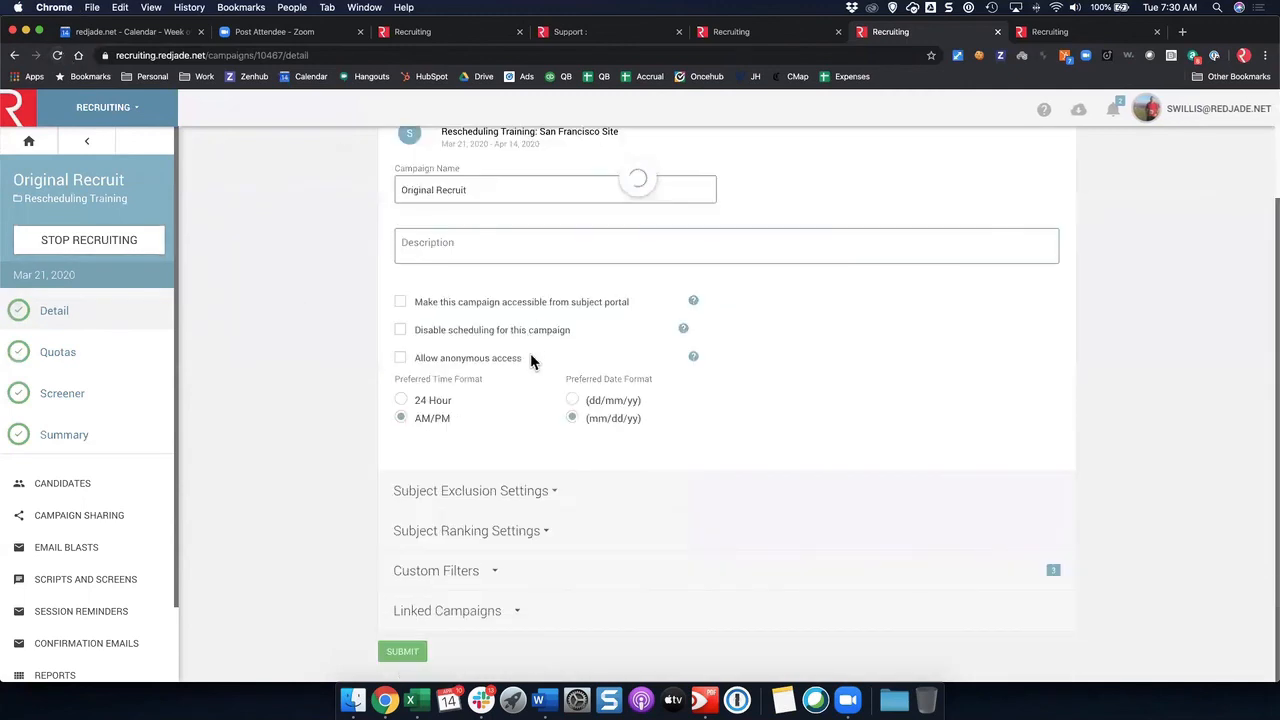
pyautogui.click(499, 614)
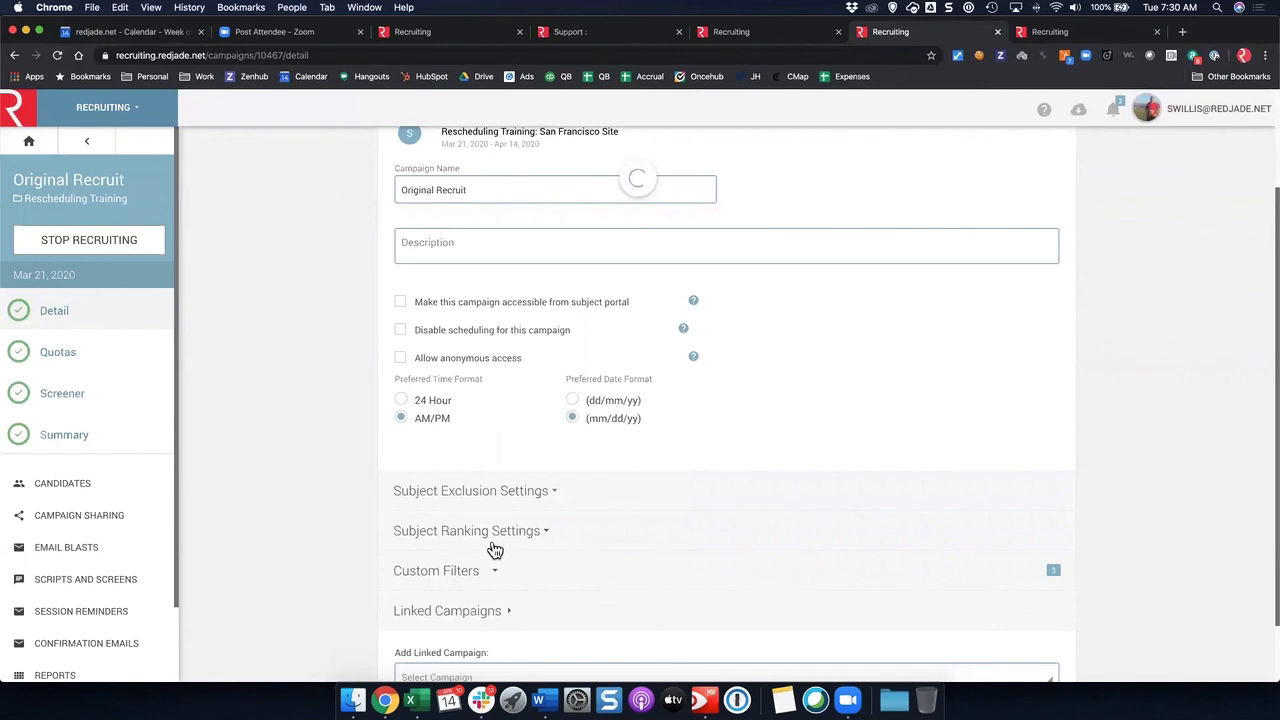
pyautogui.scroll(-2, 492, 460)
pyautogui.click(491, 432)
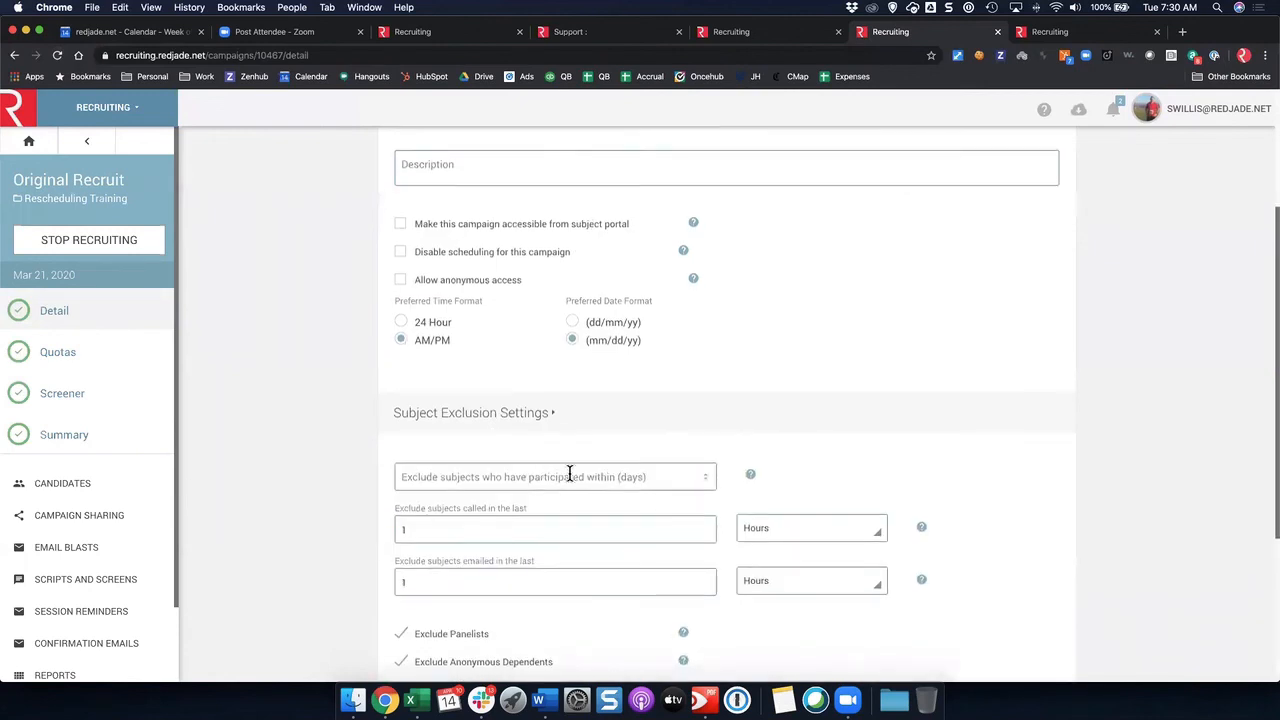
pyautogui.scroll(-5, 560, 480)
pyautogui.click(450, 495)
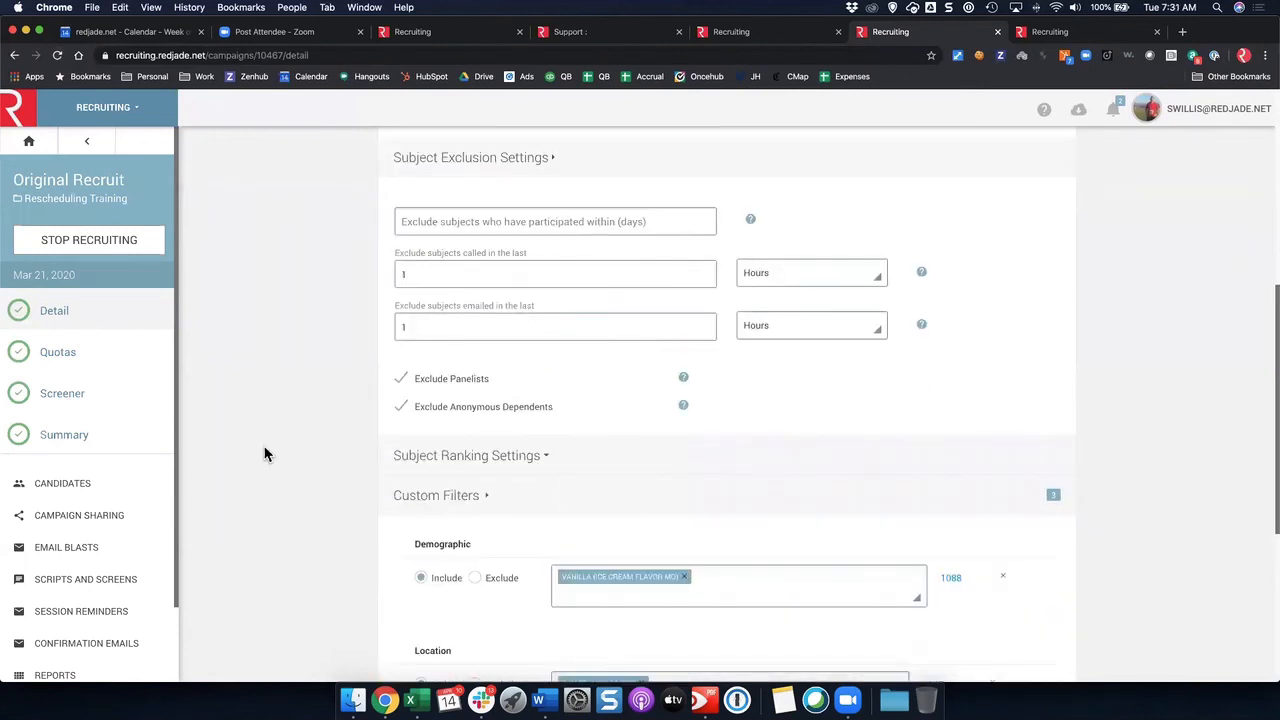
pyautogui.scroll(-4, 255, 450)
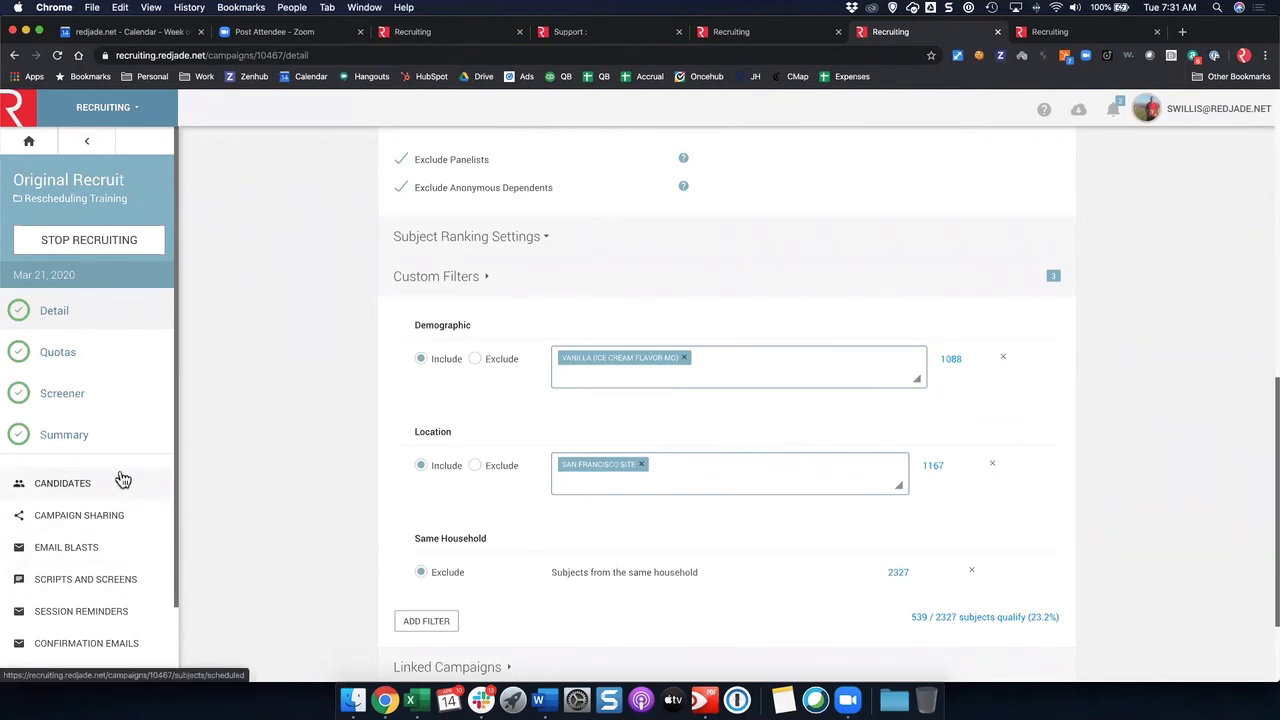
# - Start an interview with the first possible subject among the candidates, and submit their privacy consent and e-mail contact permission
pyautogui.click(33, 486)
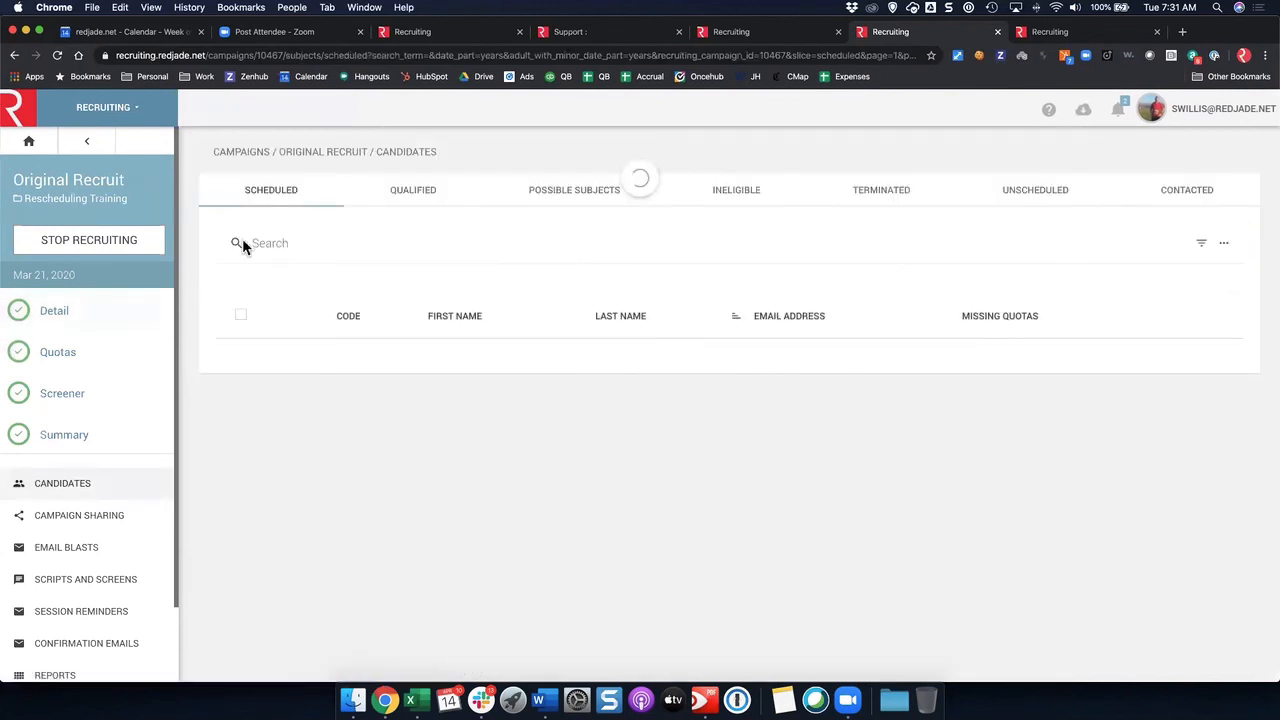
pyautogui.click(586, 196)
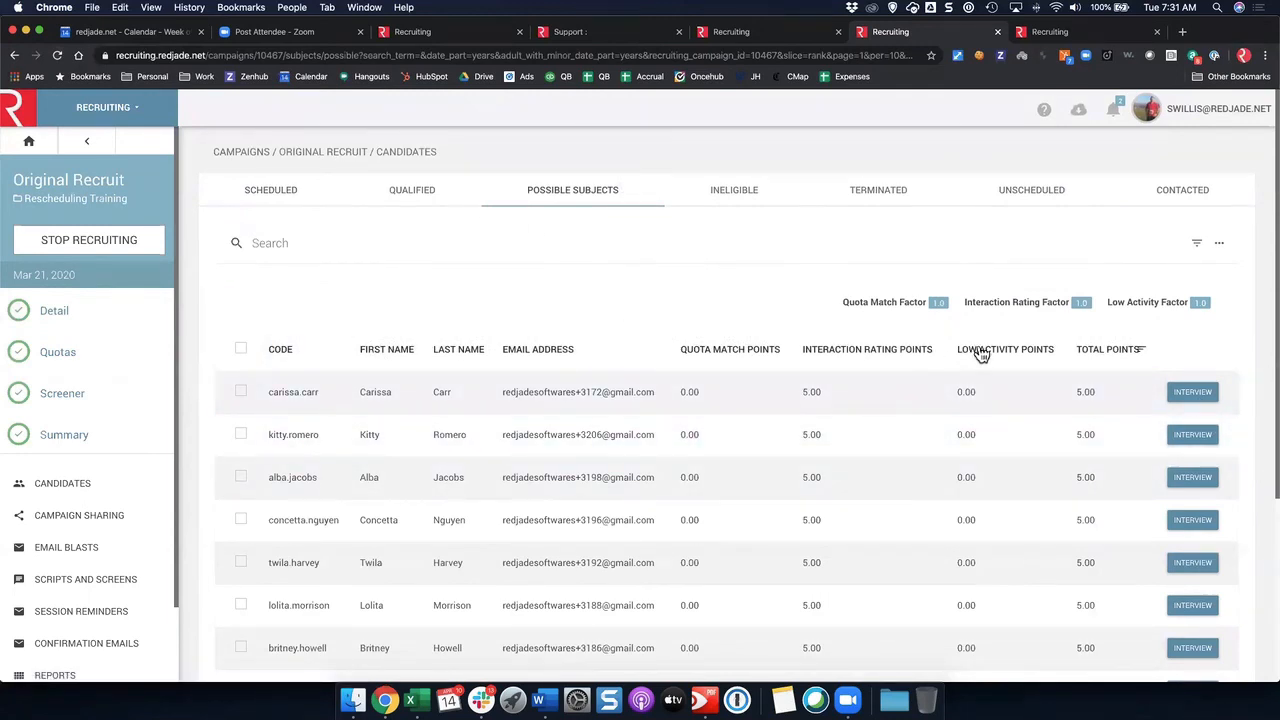
pyautogui.click(1204, 394)
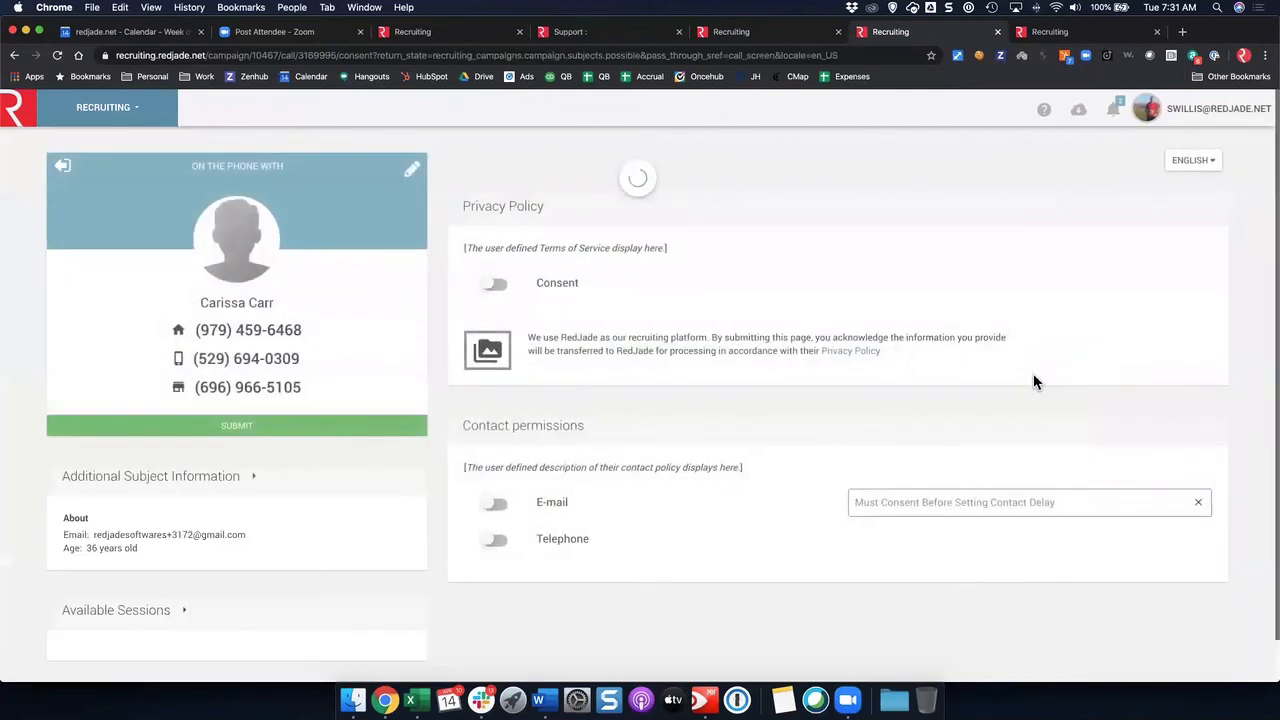
pyautogui.click(494, 286)
pyautogui.click(487, 508)
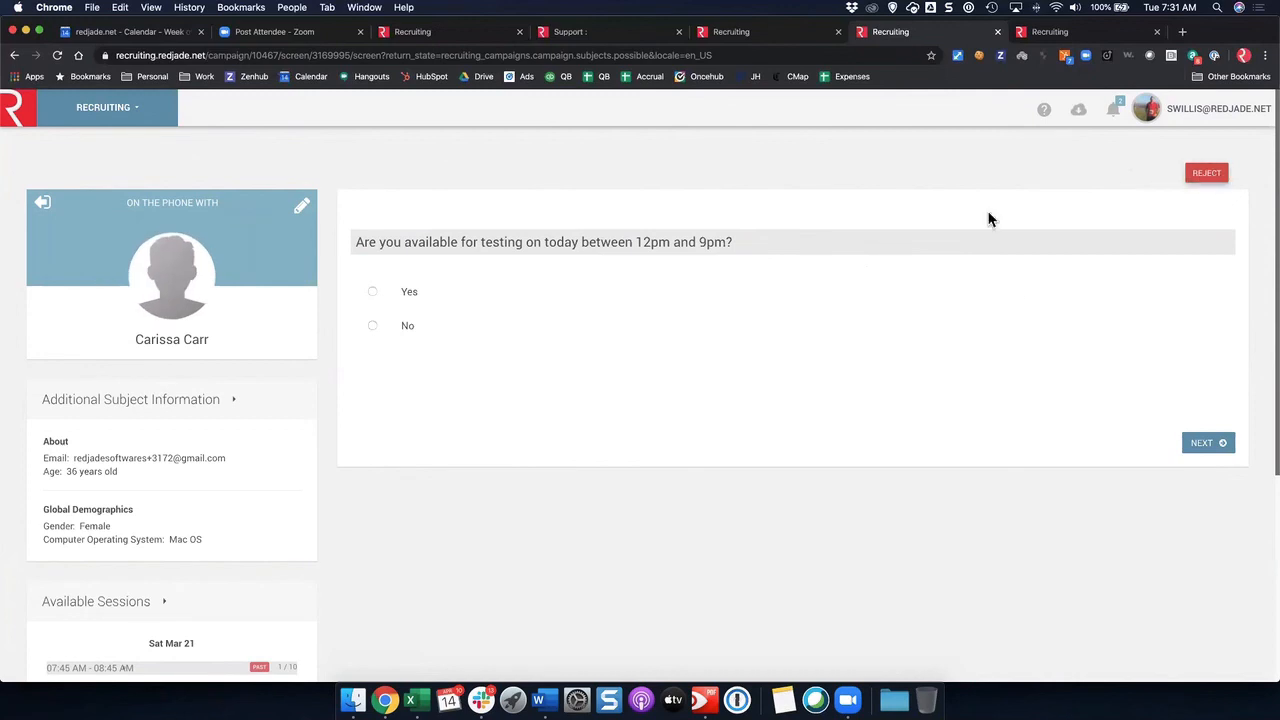
# - Complete the subject's screener with Yes for availability, Blue Bunny as the brand and Every 2-3 Days for vanilla ice cream
pyautogui.click(407, 293)
pyautogui.click(1204, 443)
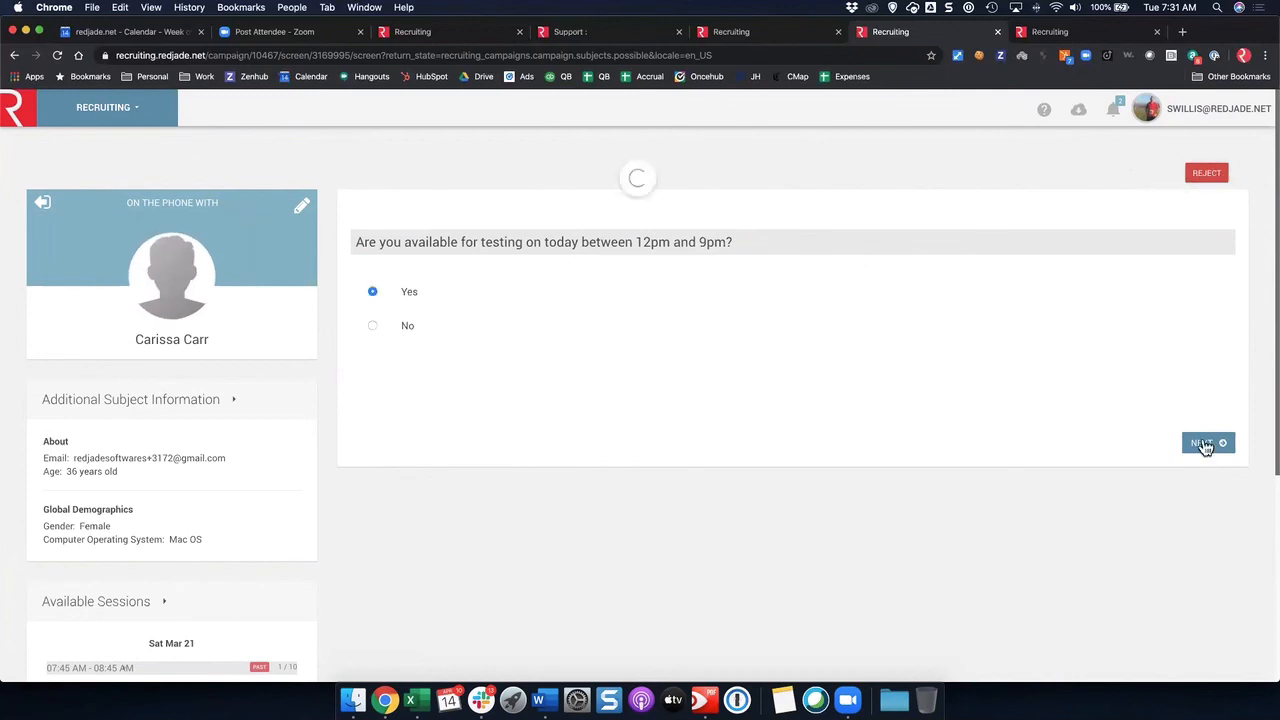
pyautogui.click(433, 327)
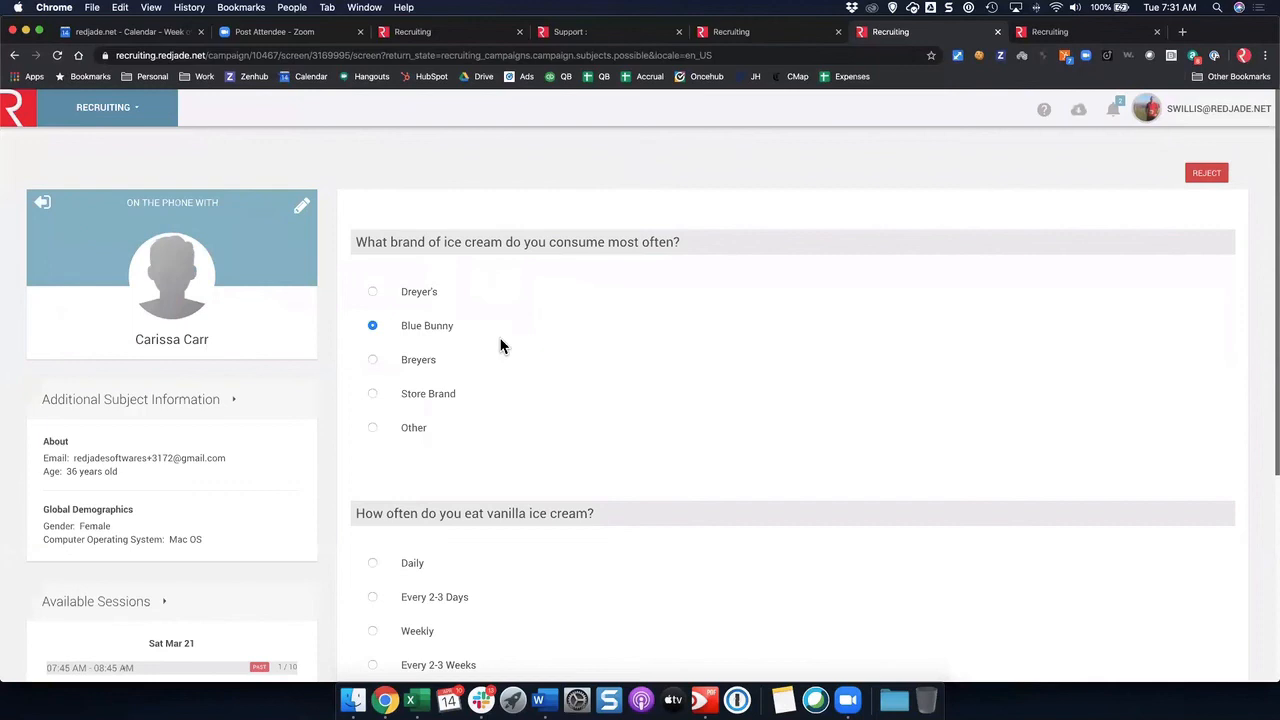
pyautogui.scroll(-2, 563, 377)
pyautogui.click(438, 503)
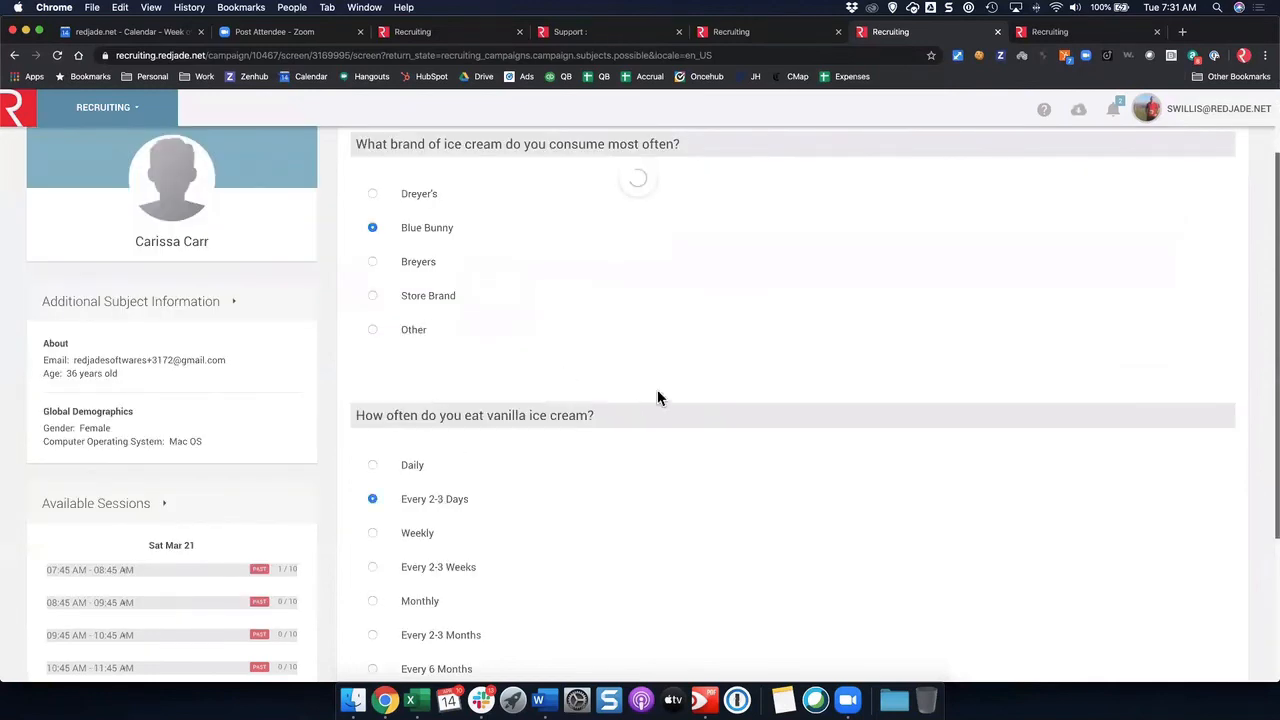
pyautogui.scroll(-4, 665, 400)
pyautogui.click(1207, 604)
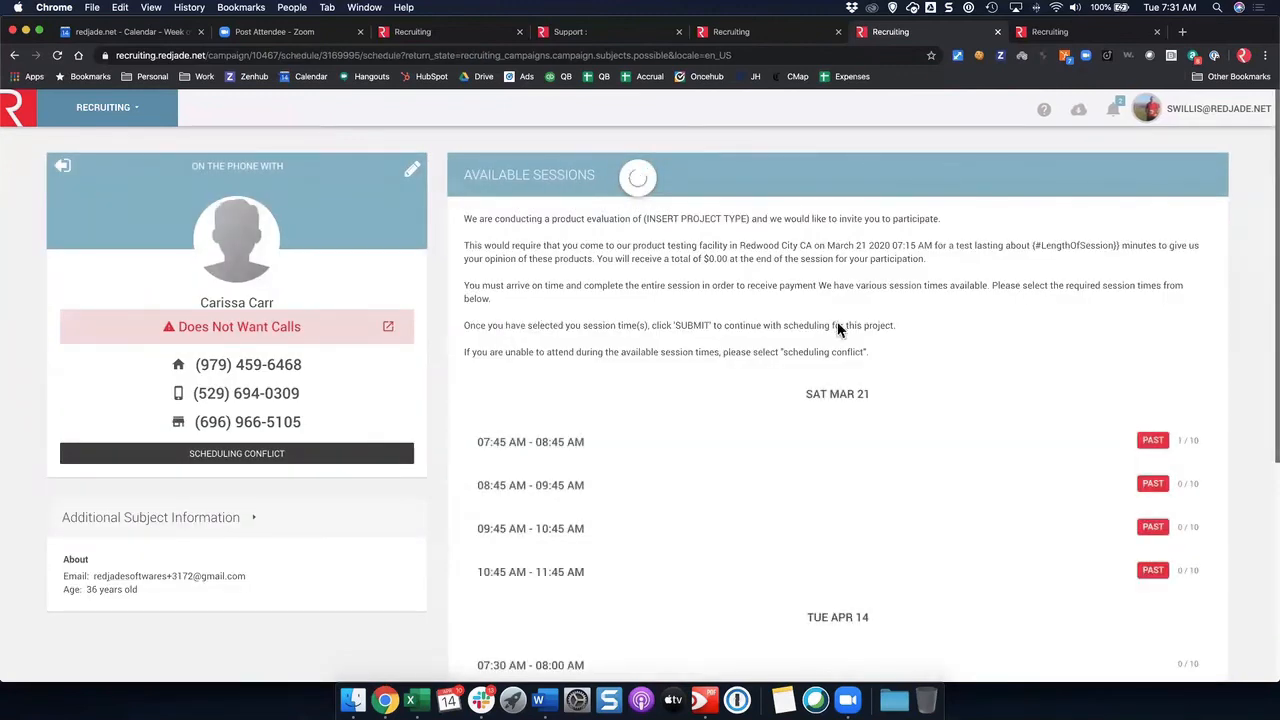
# - Schedule the subject for the Tue Apr 14 session from 07:30 AM to 08:00 AM, and submit the schedule confirmation
pyautogui.scroll(-1, 818, 352)
pyautogui.scroll(-1, 830, 364)
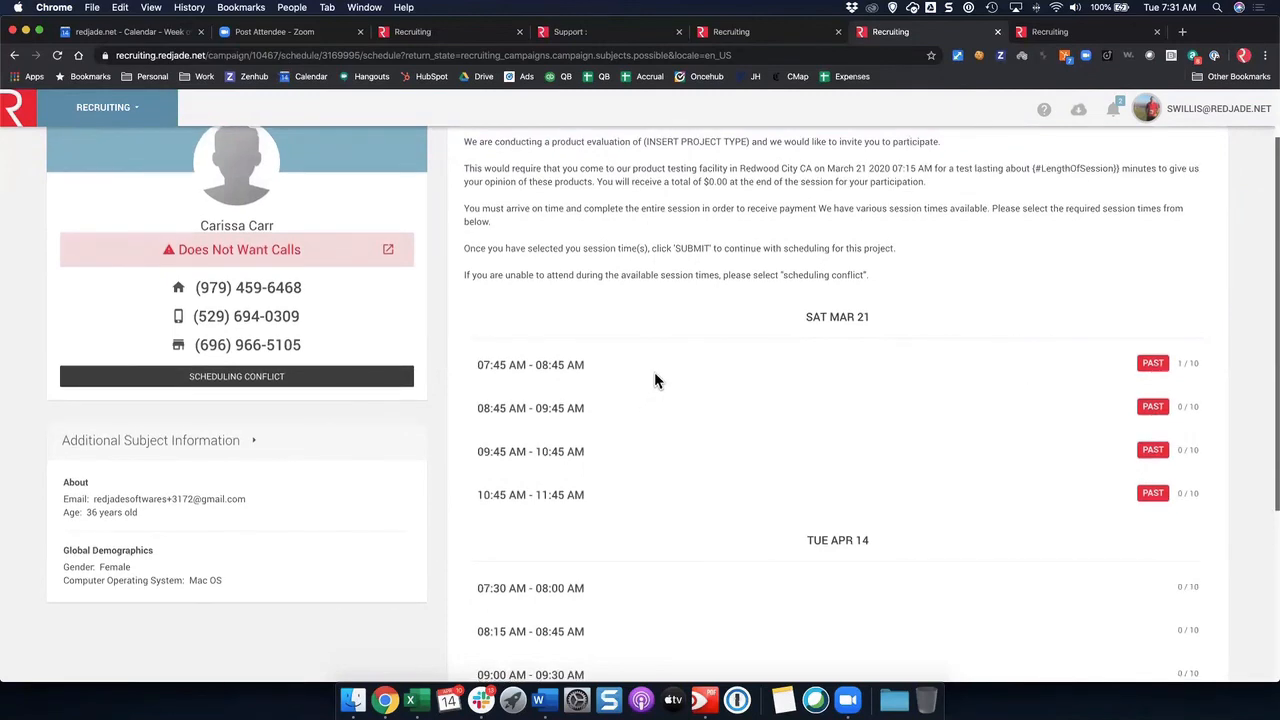
pyautogui.scroll(-5, 651, 374)
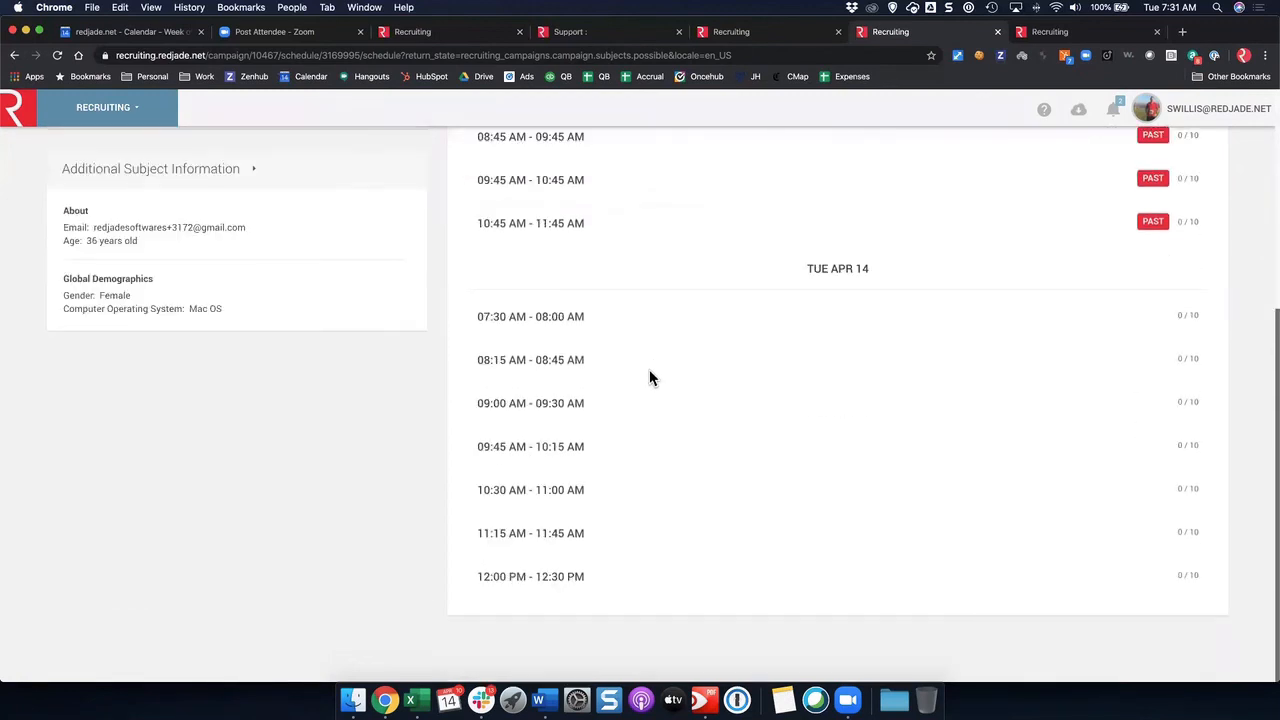
pyautogui.click(574, 318)
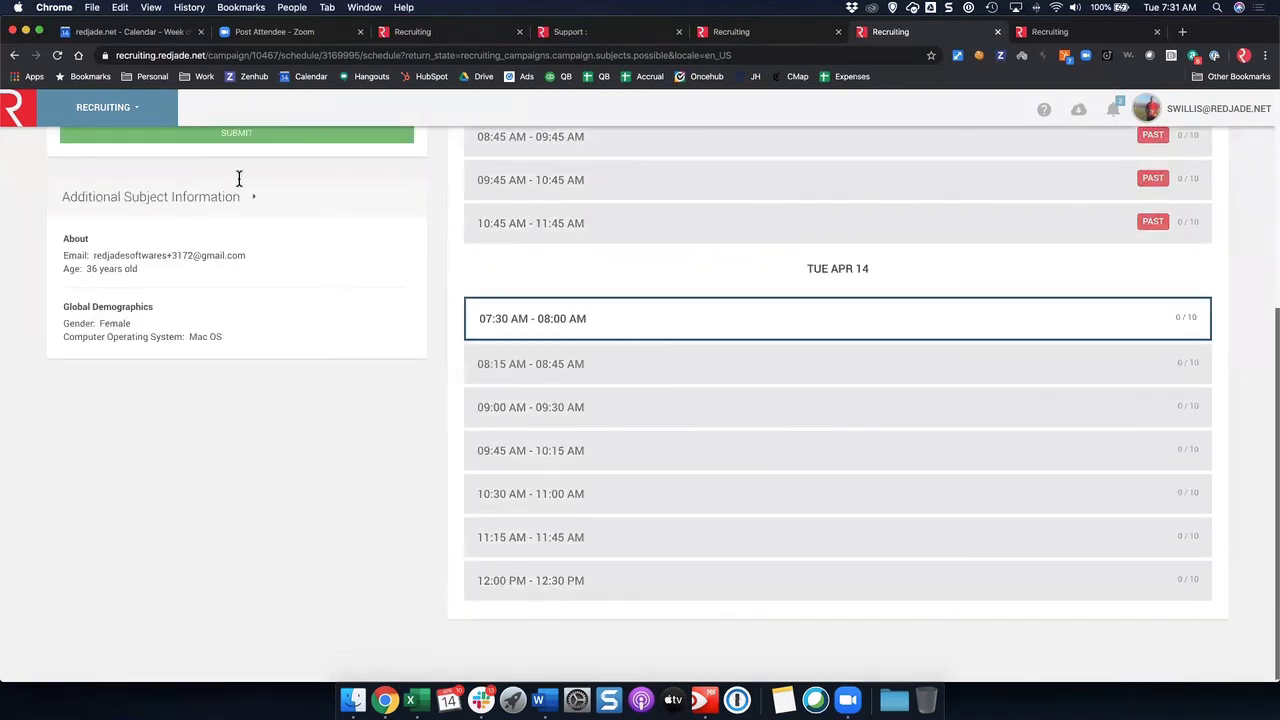
pyautogui.scroll(2, 240, 190)
pyautogui.click(243, 234)
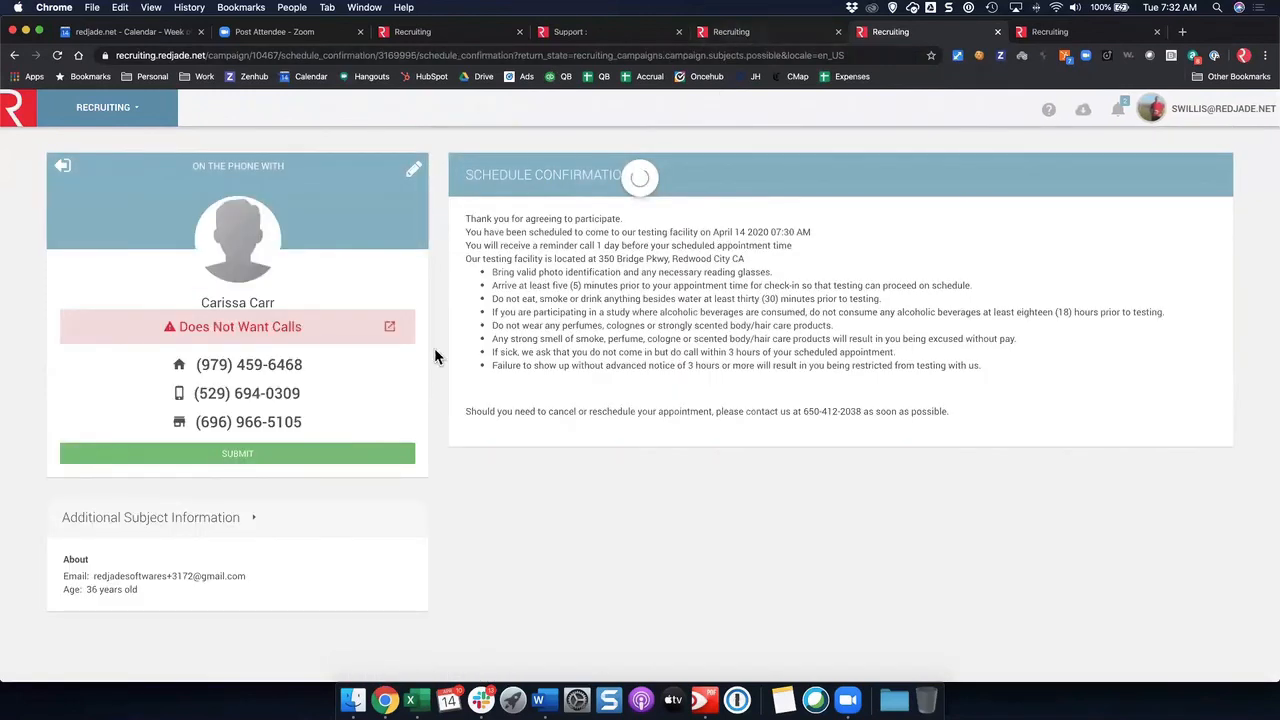
pyautogui.click(325, 458)
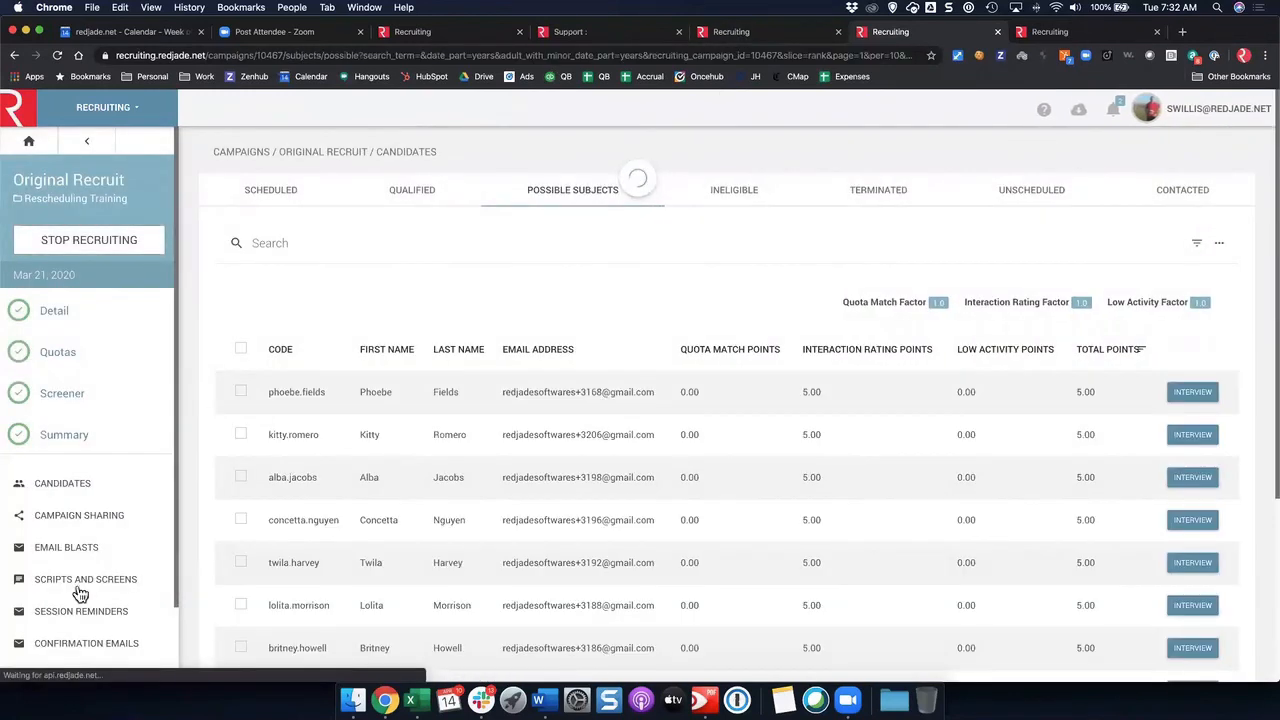
# - Switch to the page listing all campaigns, and open the recruiting categories
pyautogui.scroll(-1, 80, 525)
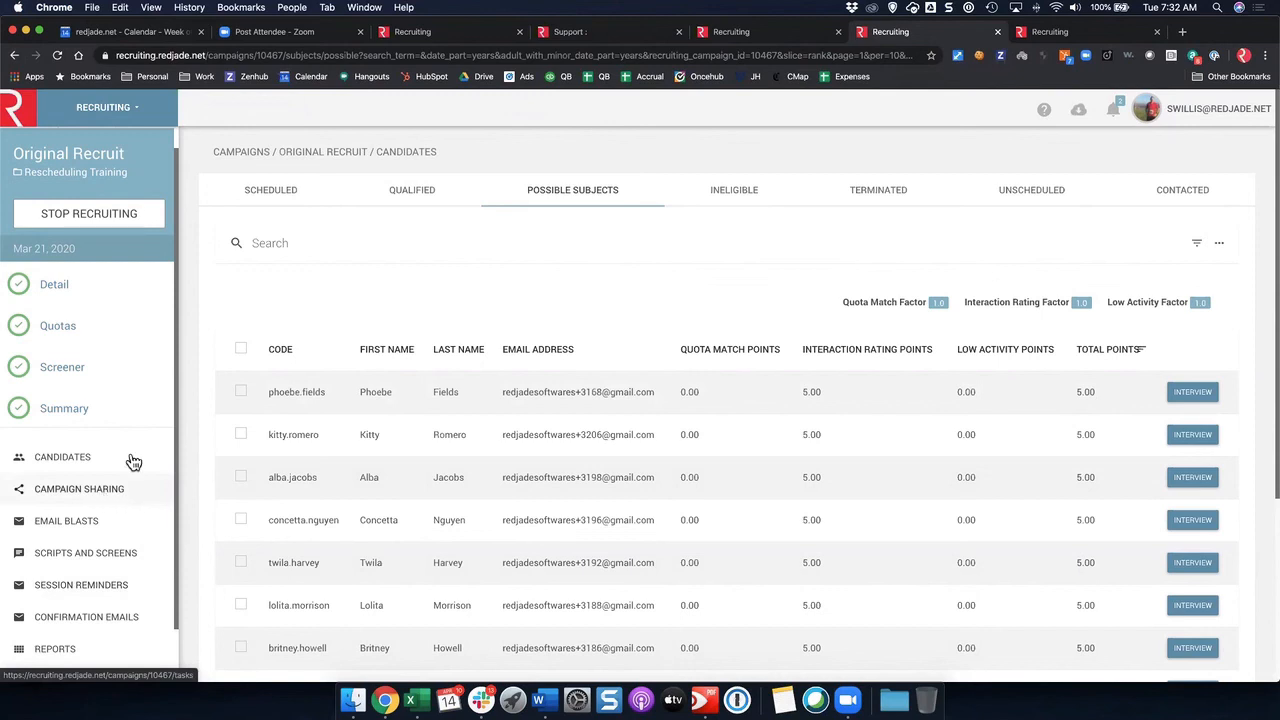
pyautogui.click(430, 32)
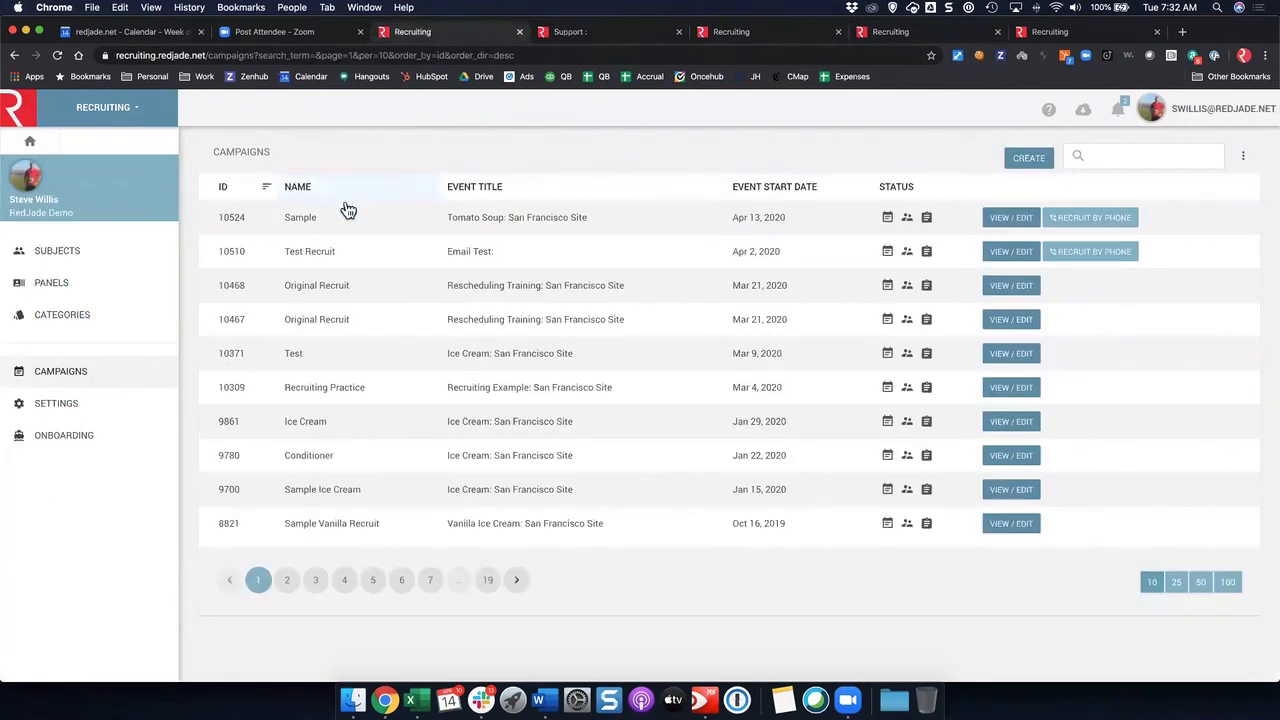
pyautogui.click(62, 318)
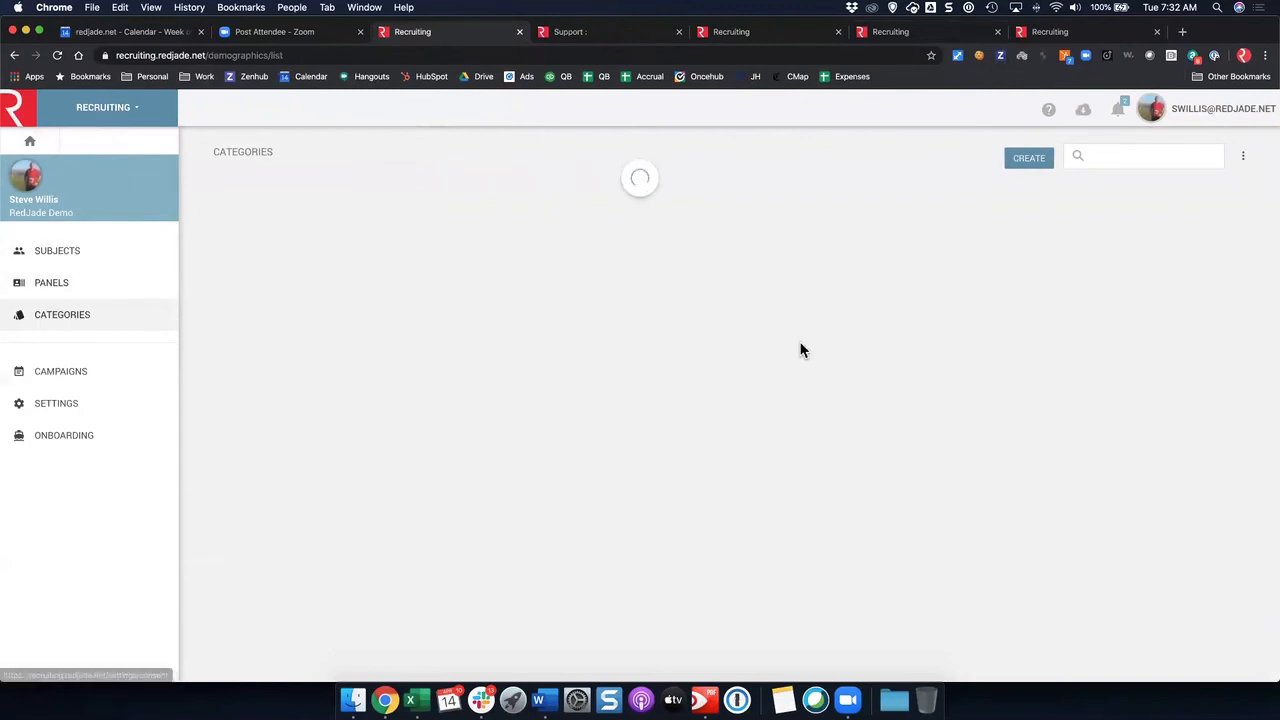